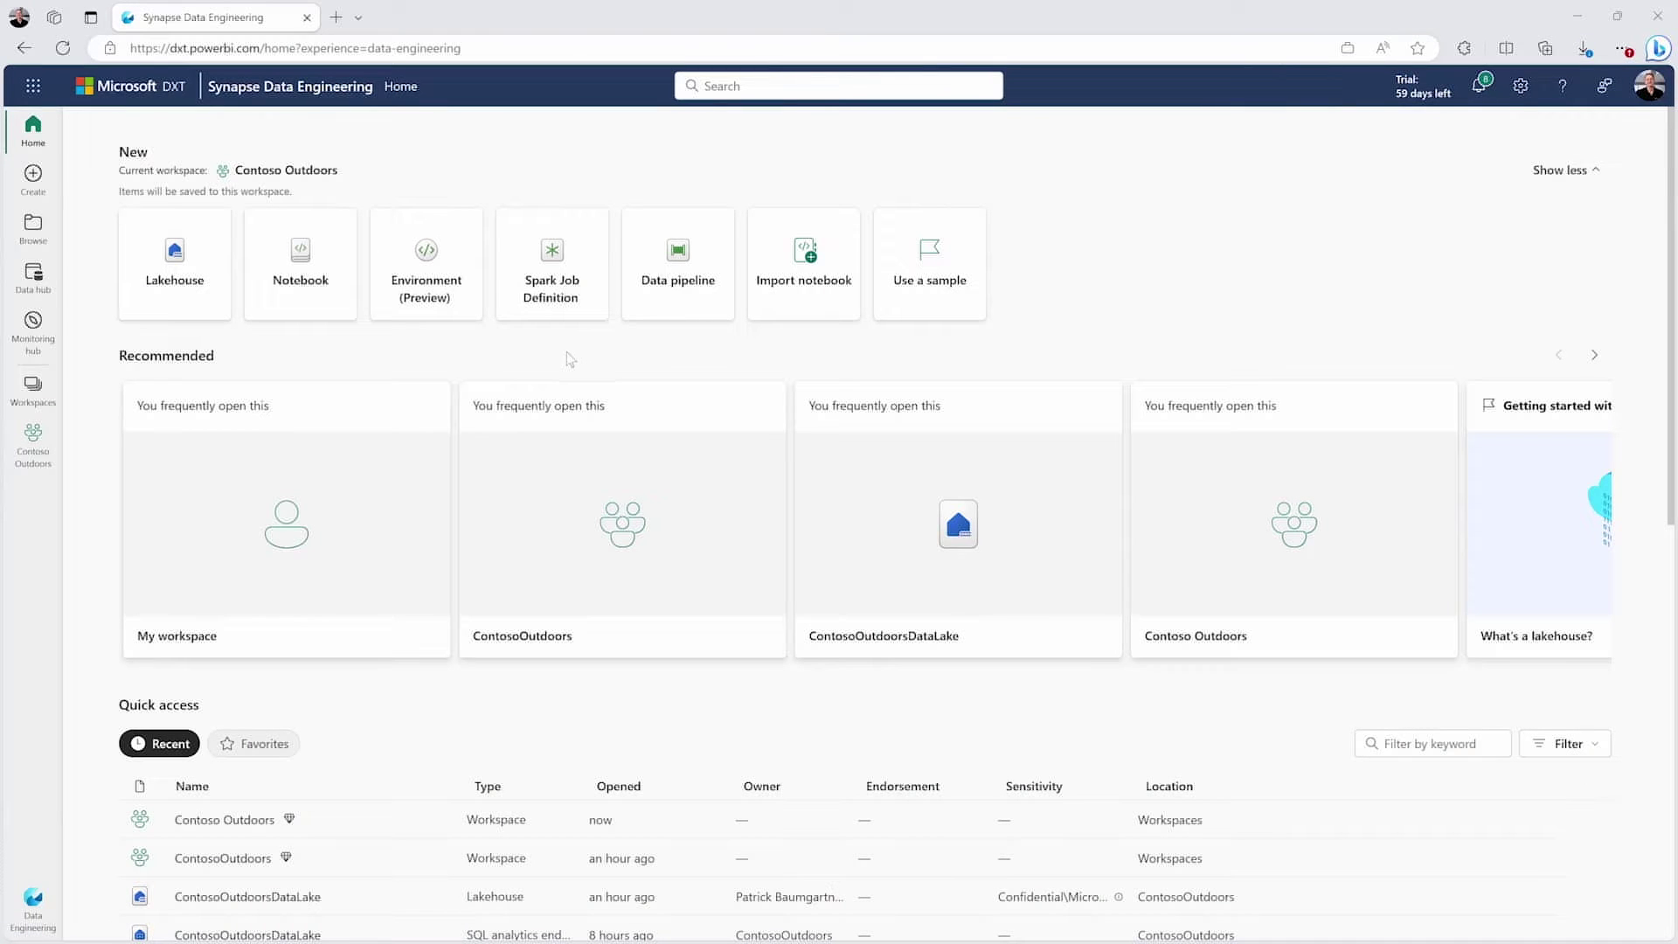
Create a new lakehouse named ContosoOutdoors_DataLake.
left_click(194, 268)
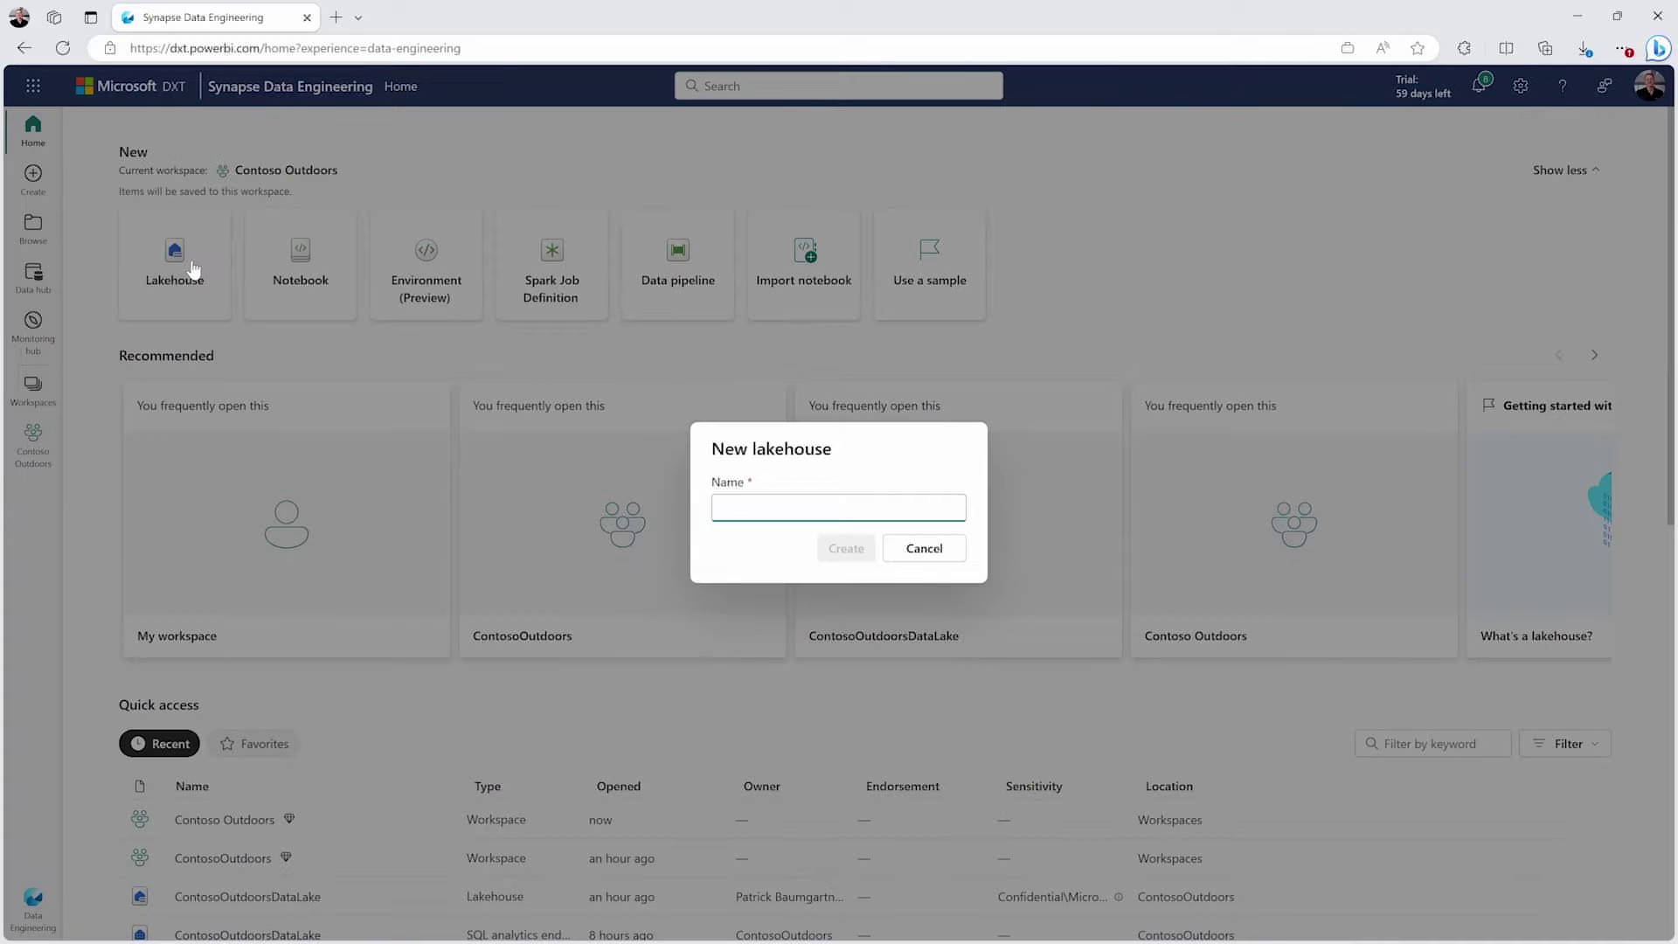
type("ContosoOutdoors_DataLake")
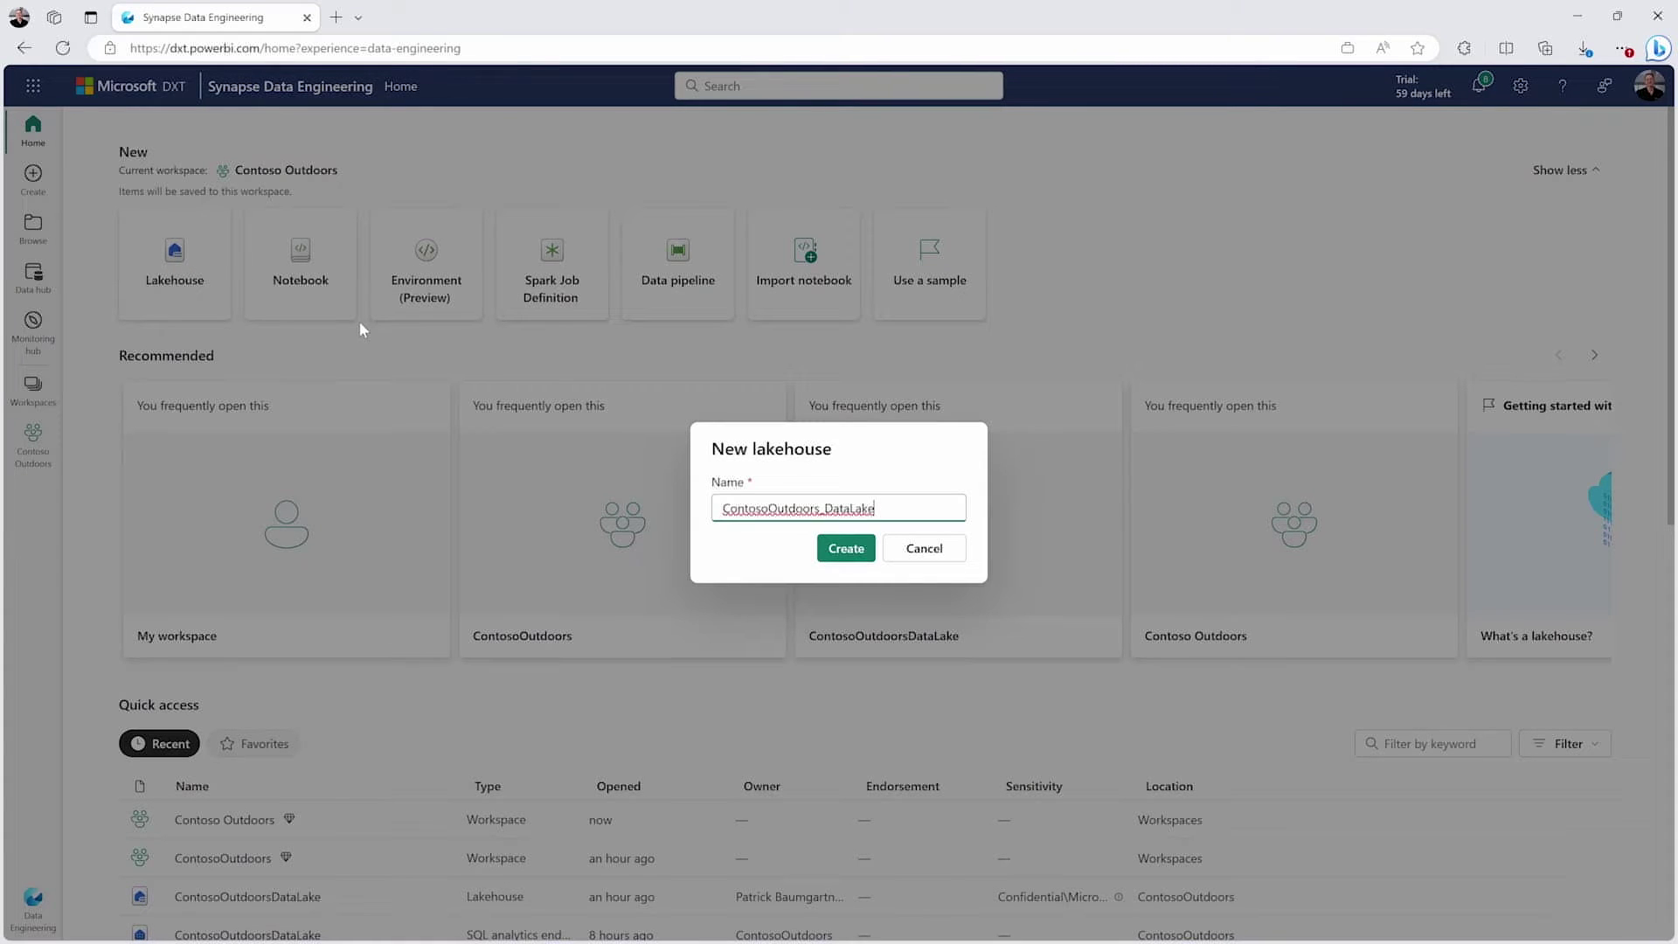
left_click(865, 552)
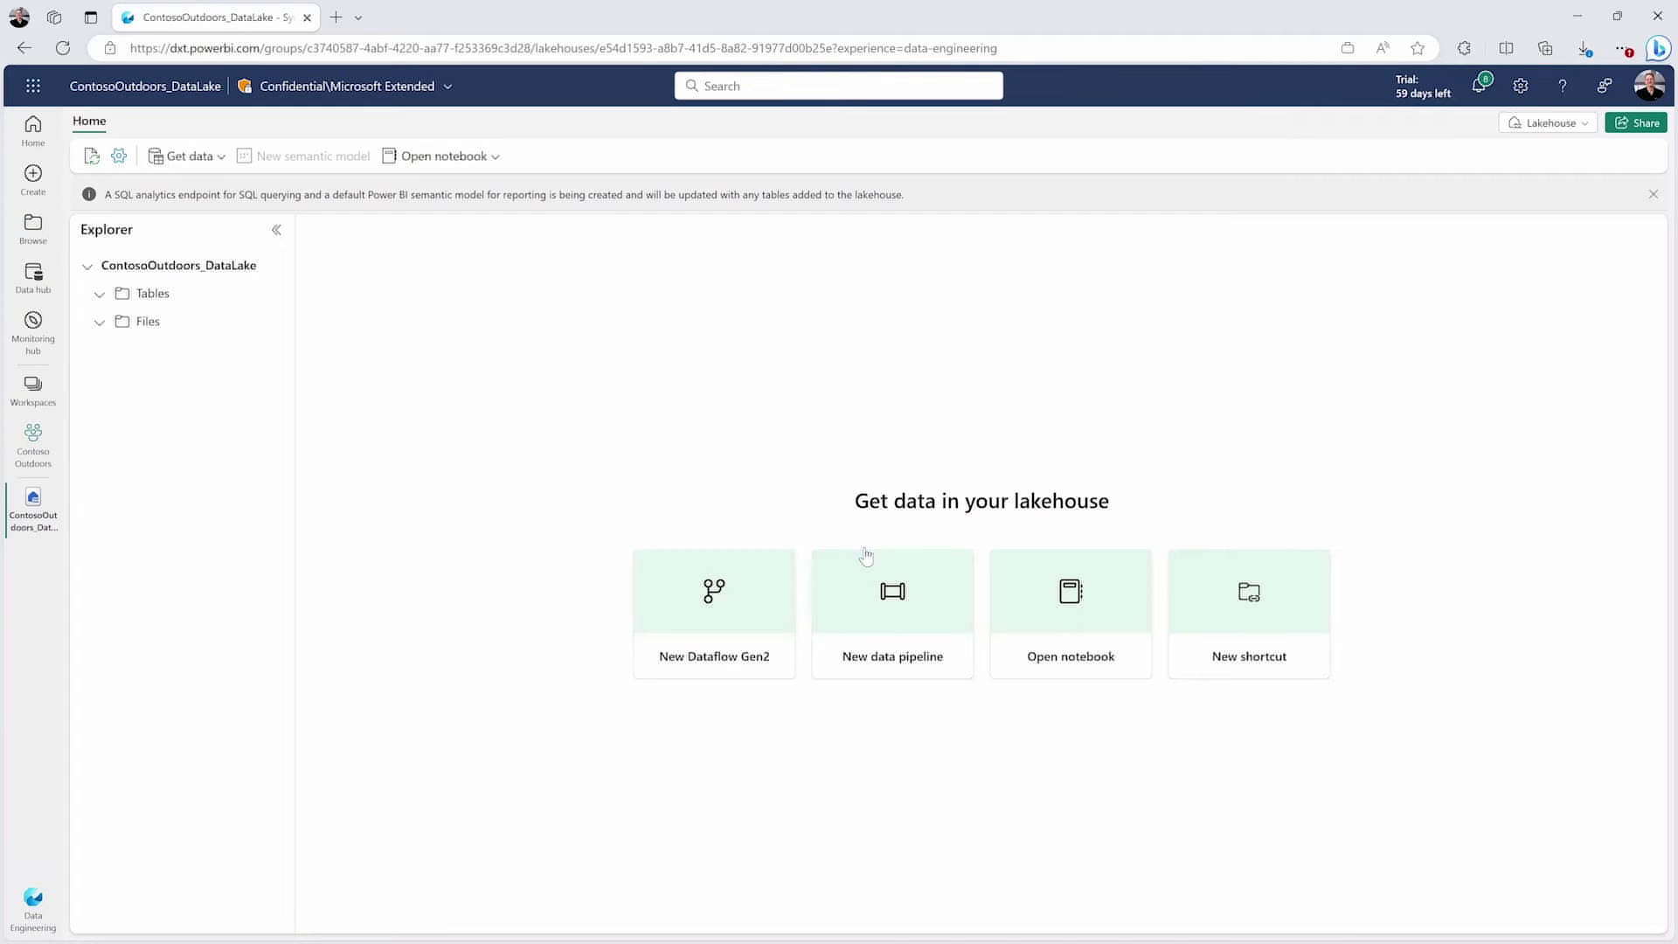
Start a new data pipeline's Copy data wizard, browse its sources, then cancel it.
left_click(864, 580)
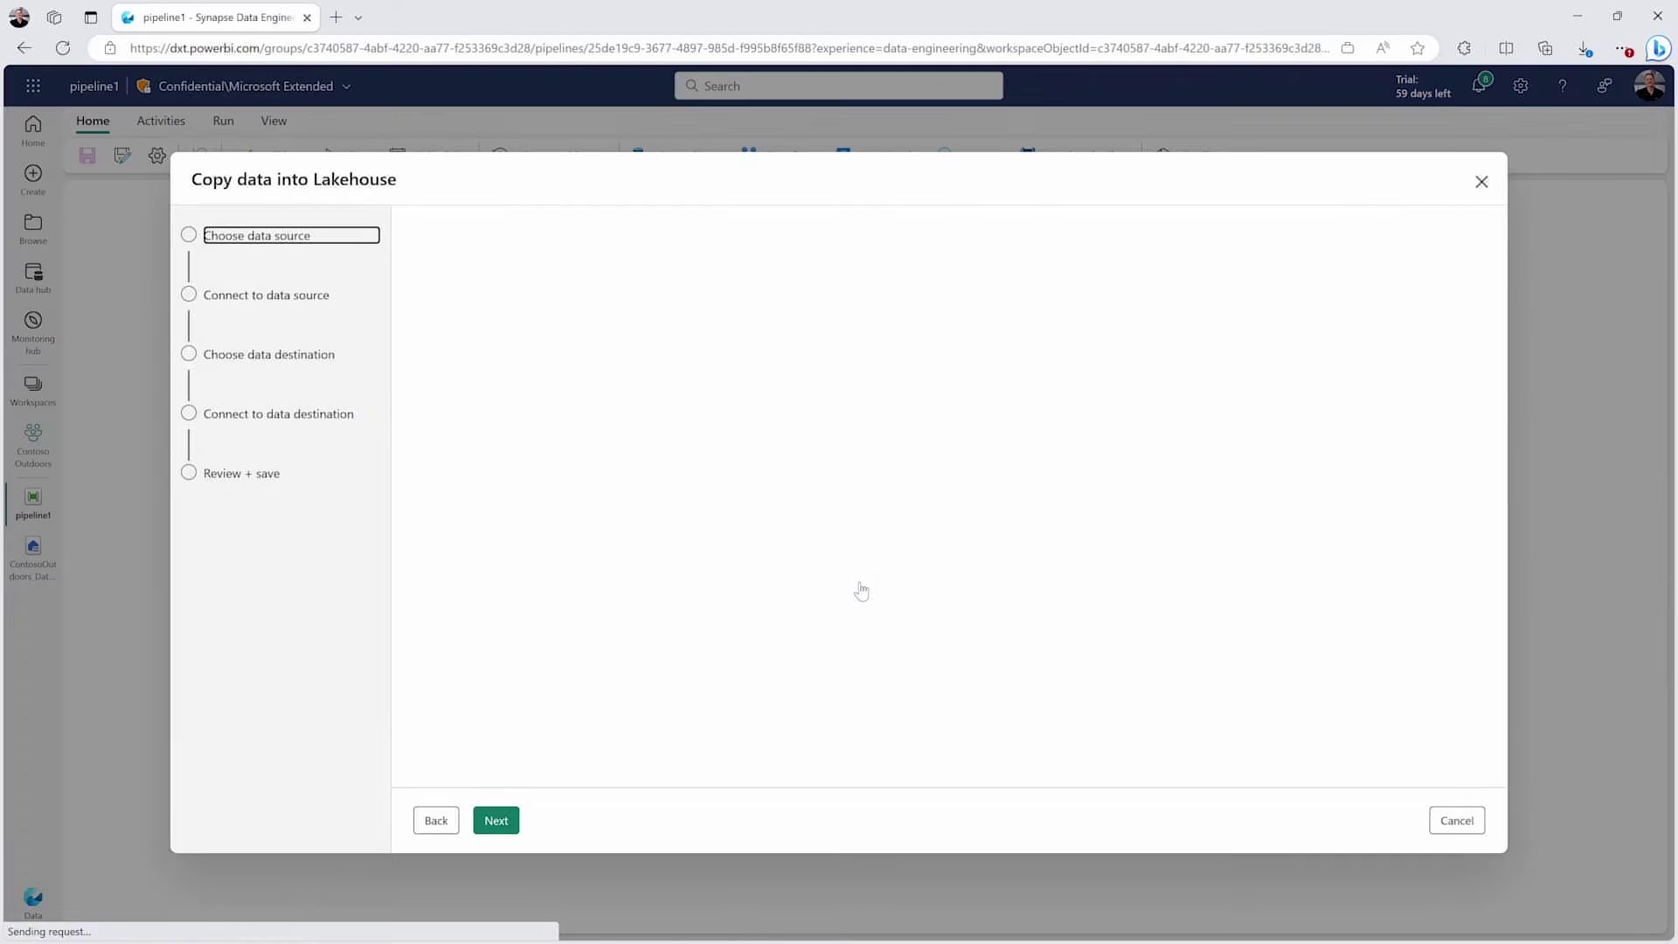
scroll(861, 588, "down", 4)
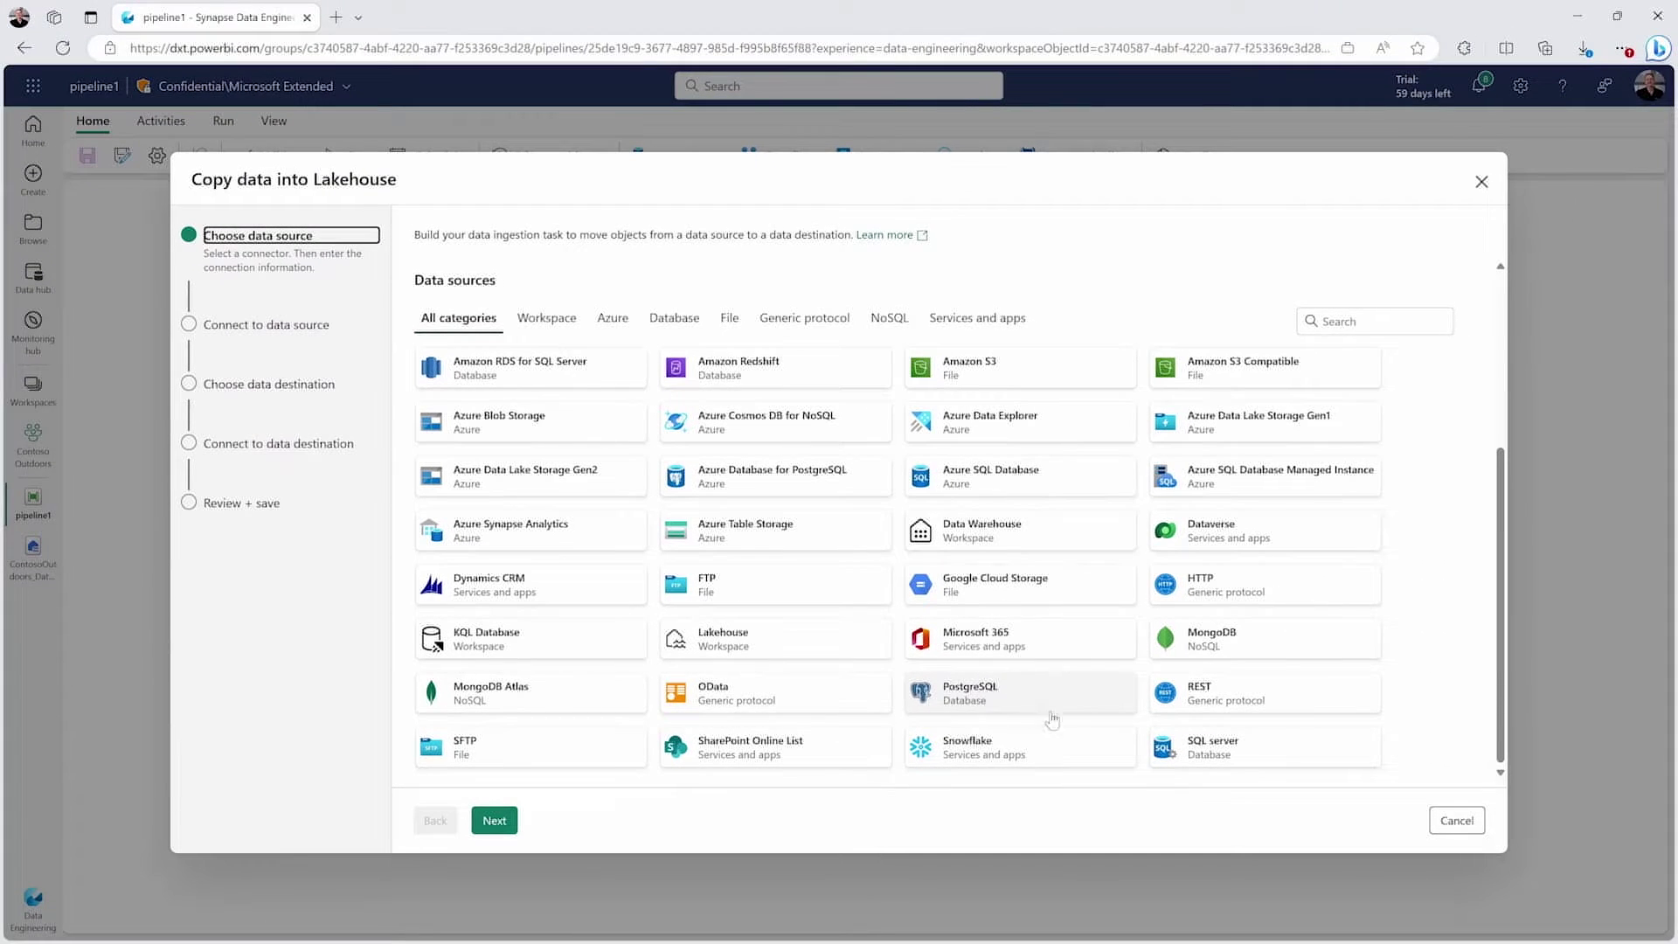
left_click(1436, 823)
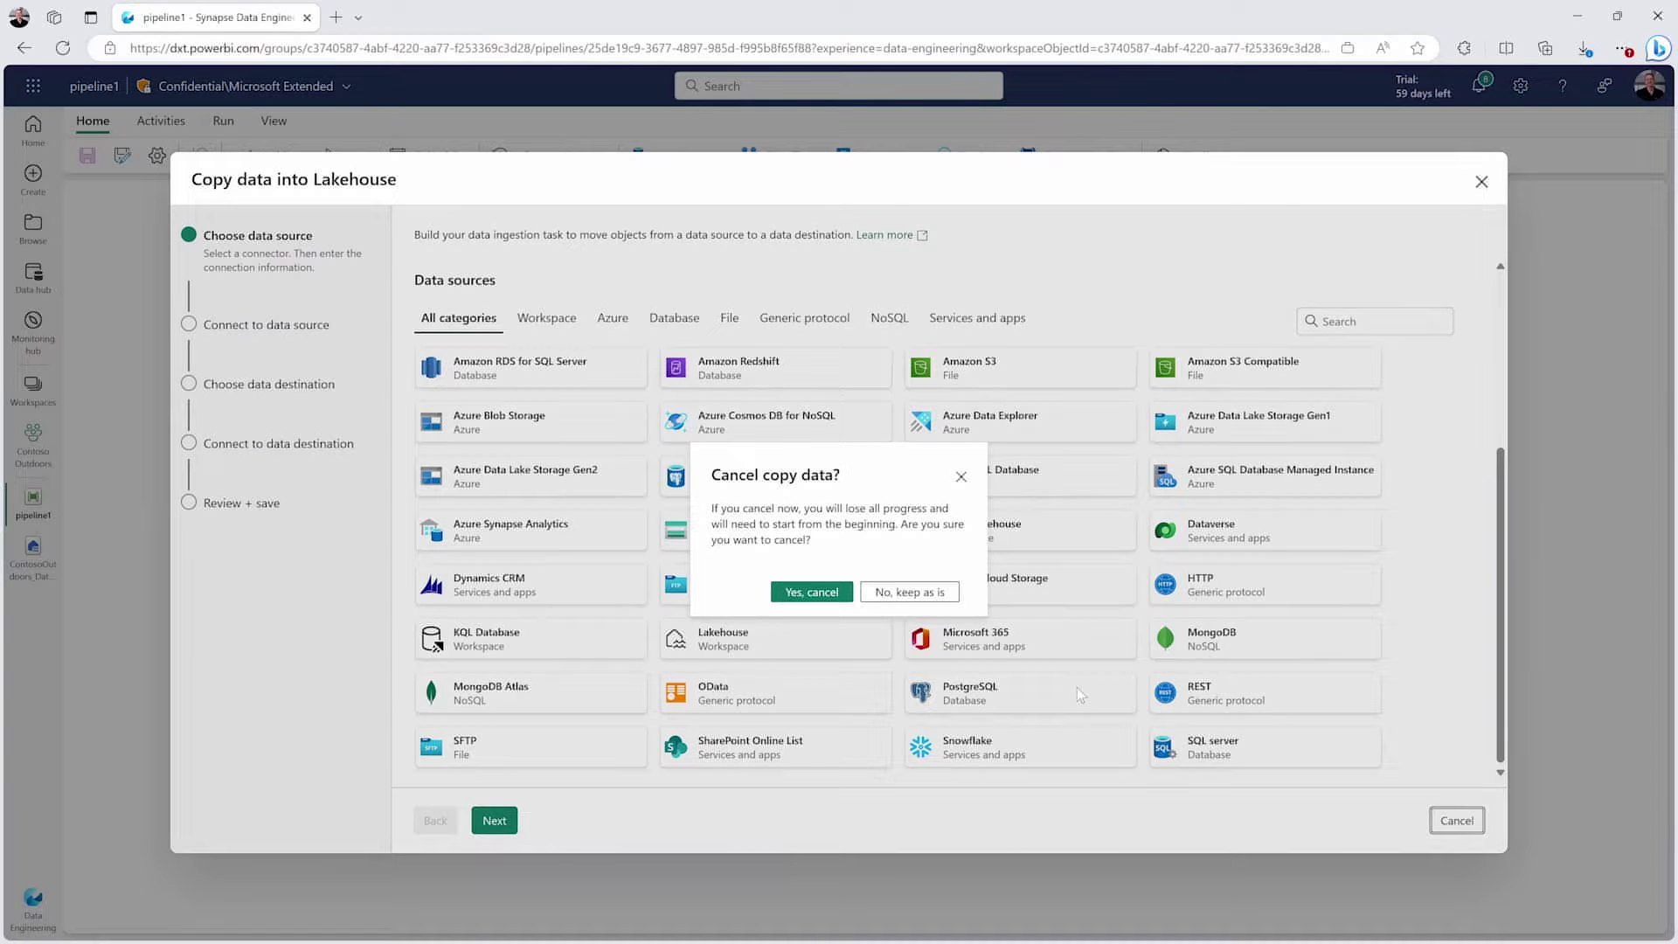
left_click(811, 592)
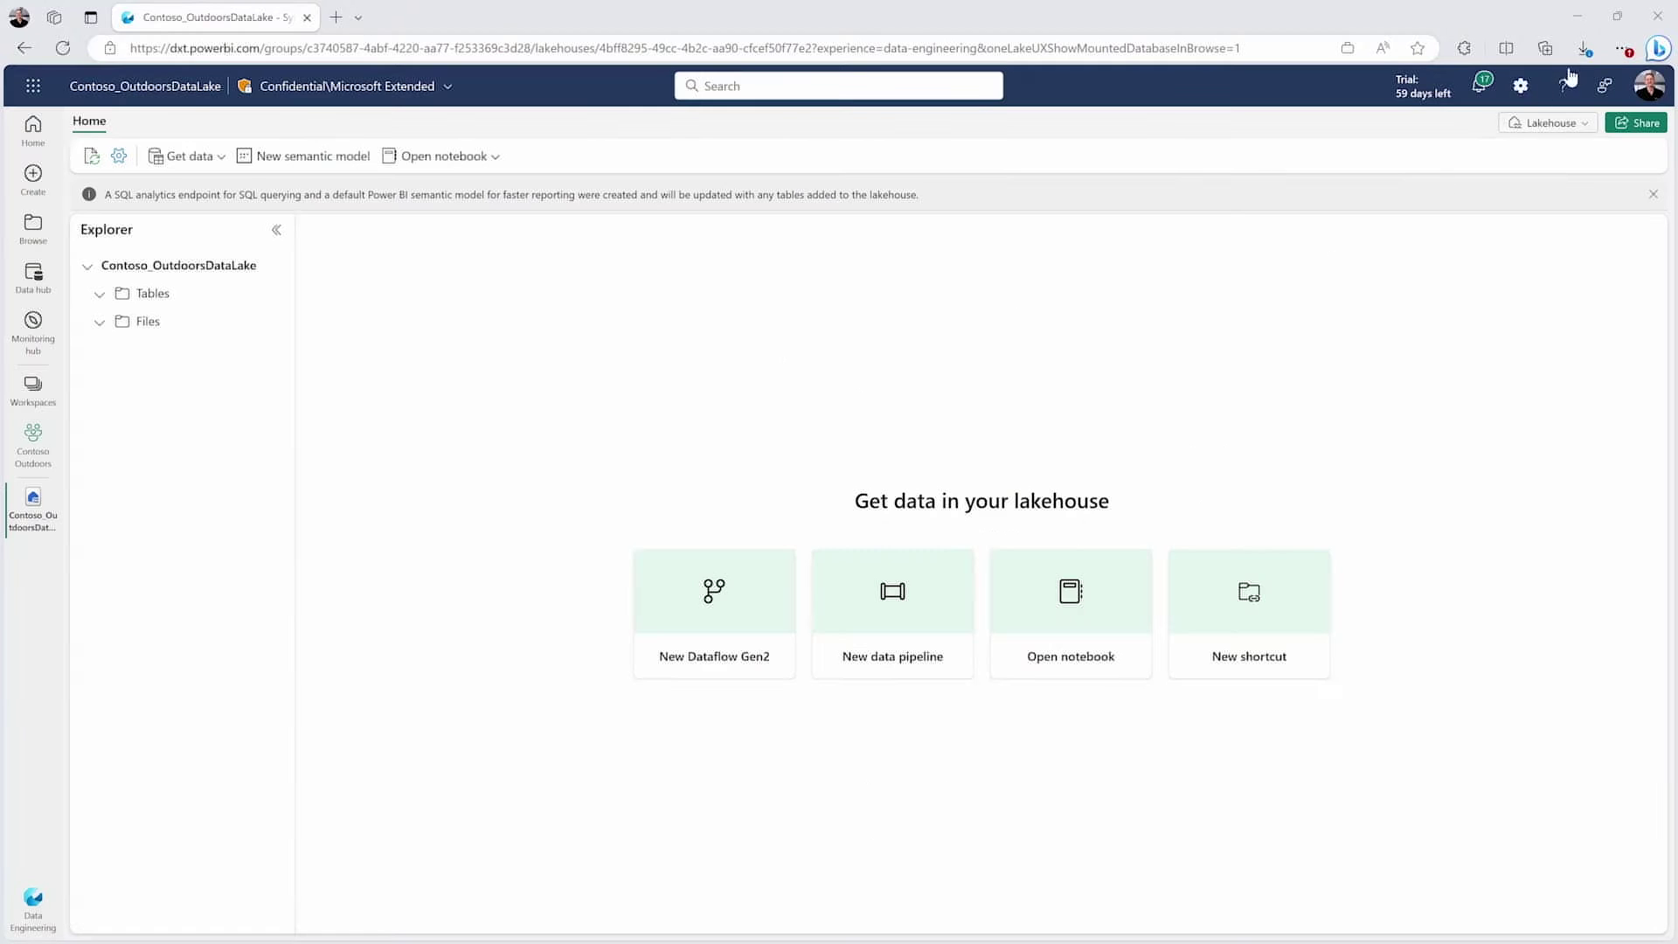
left_click(1613, 15)
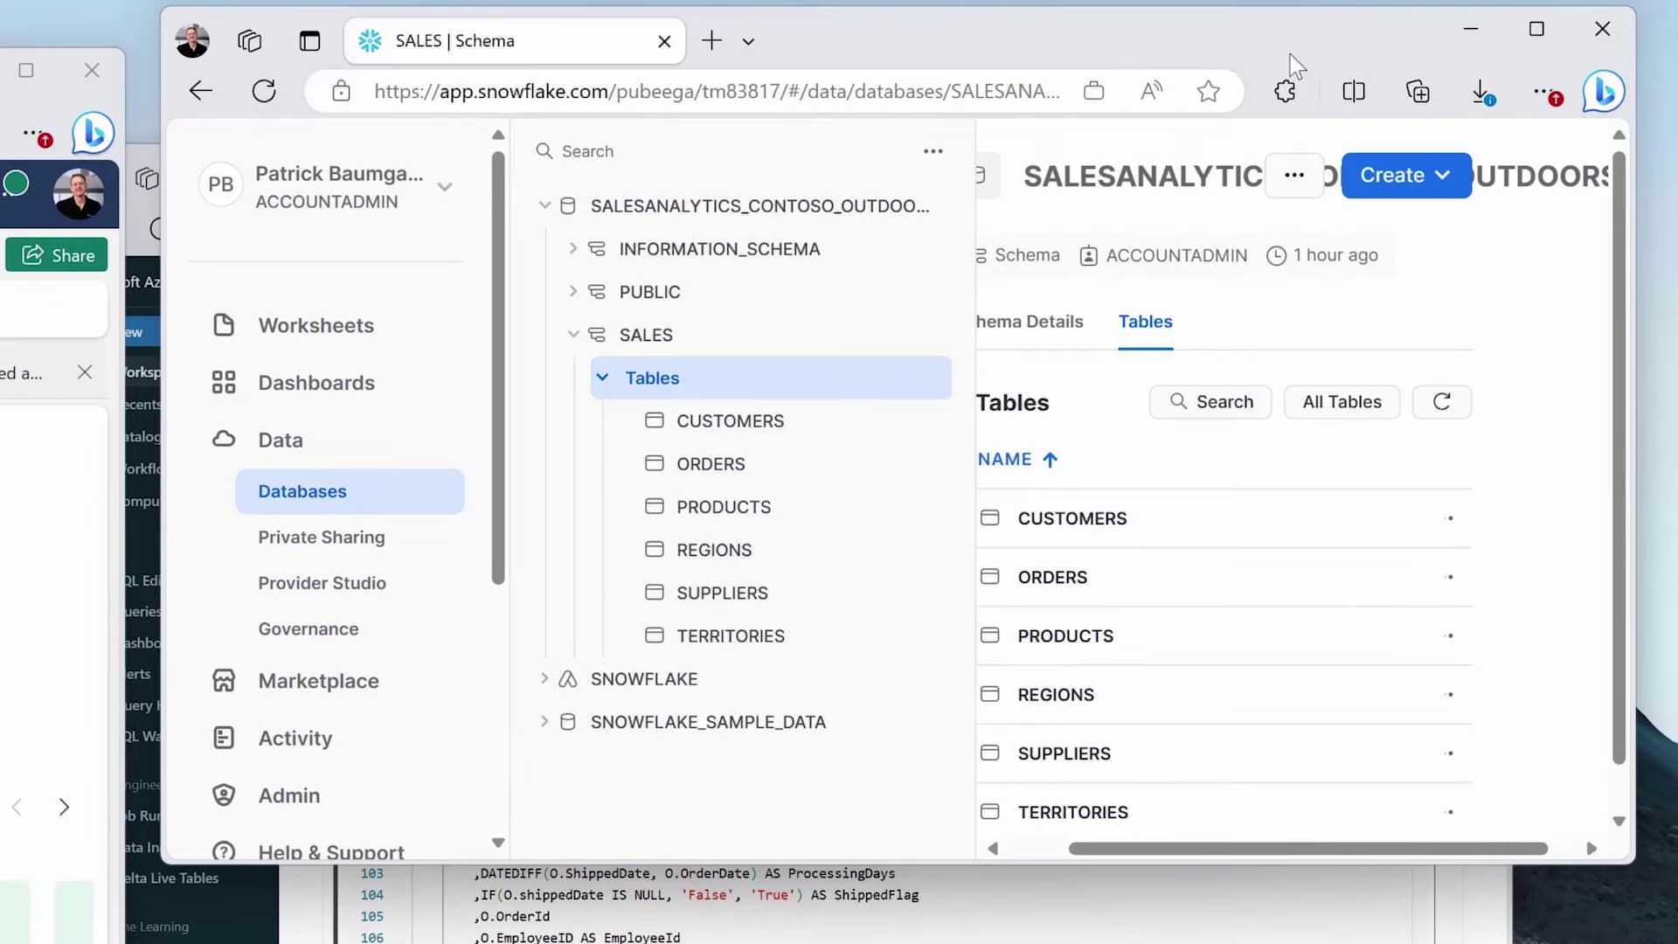
left_click(665, 900)
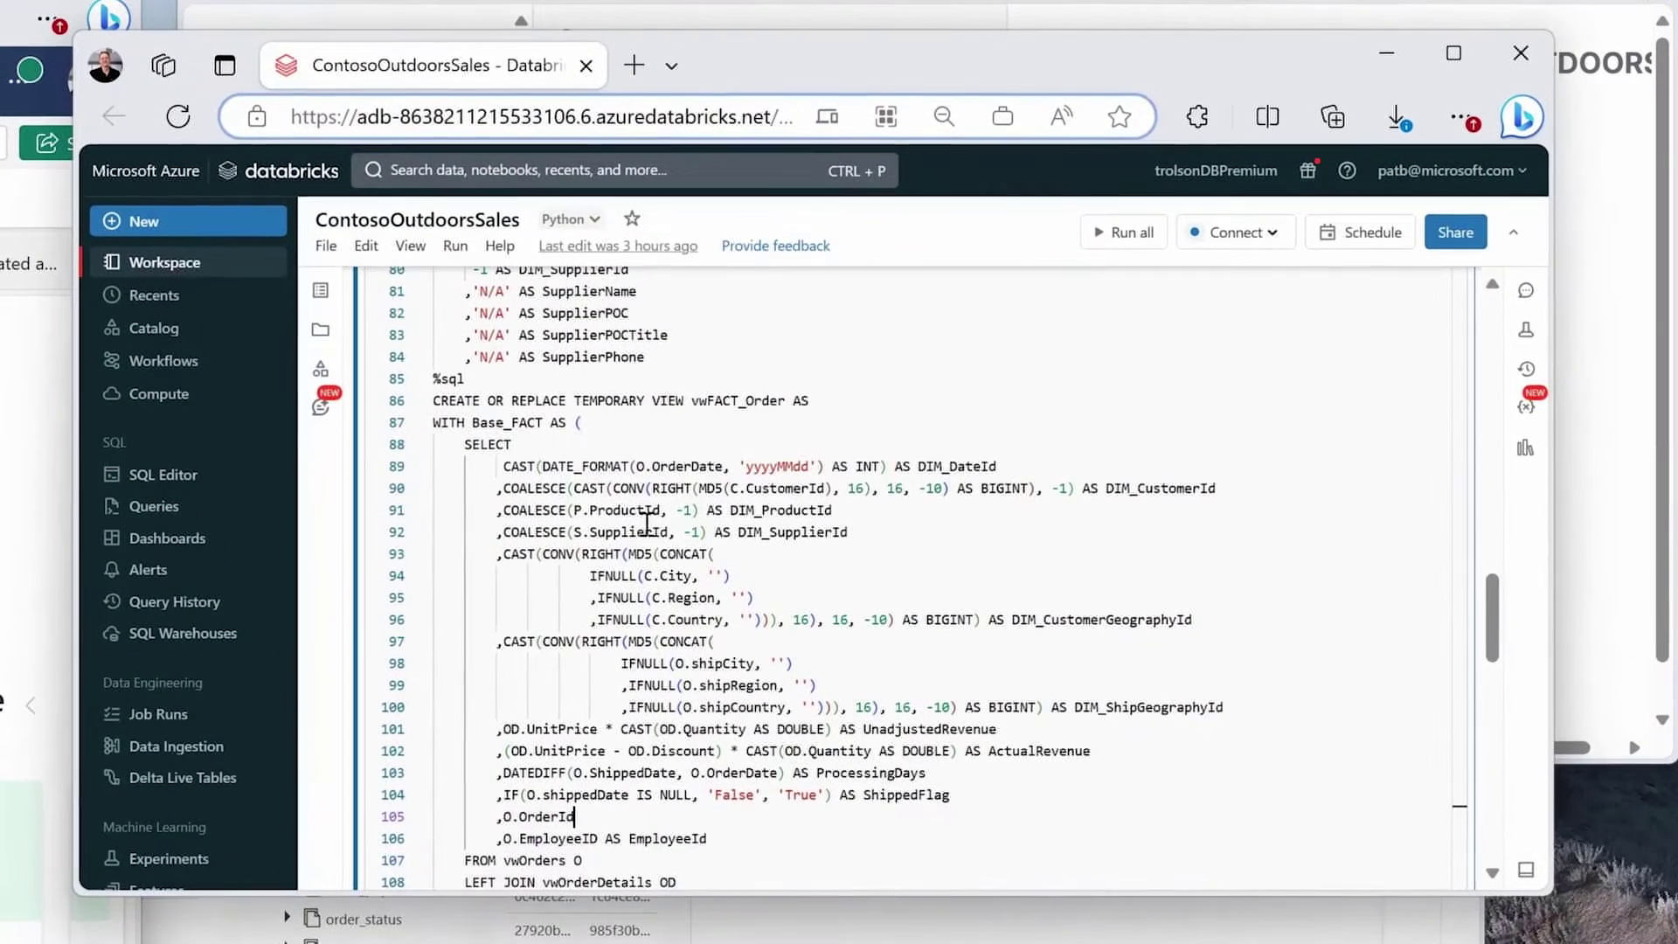
left_click(524, 918)
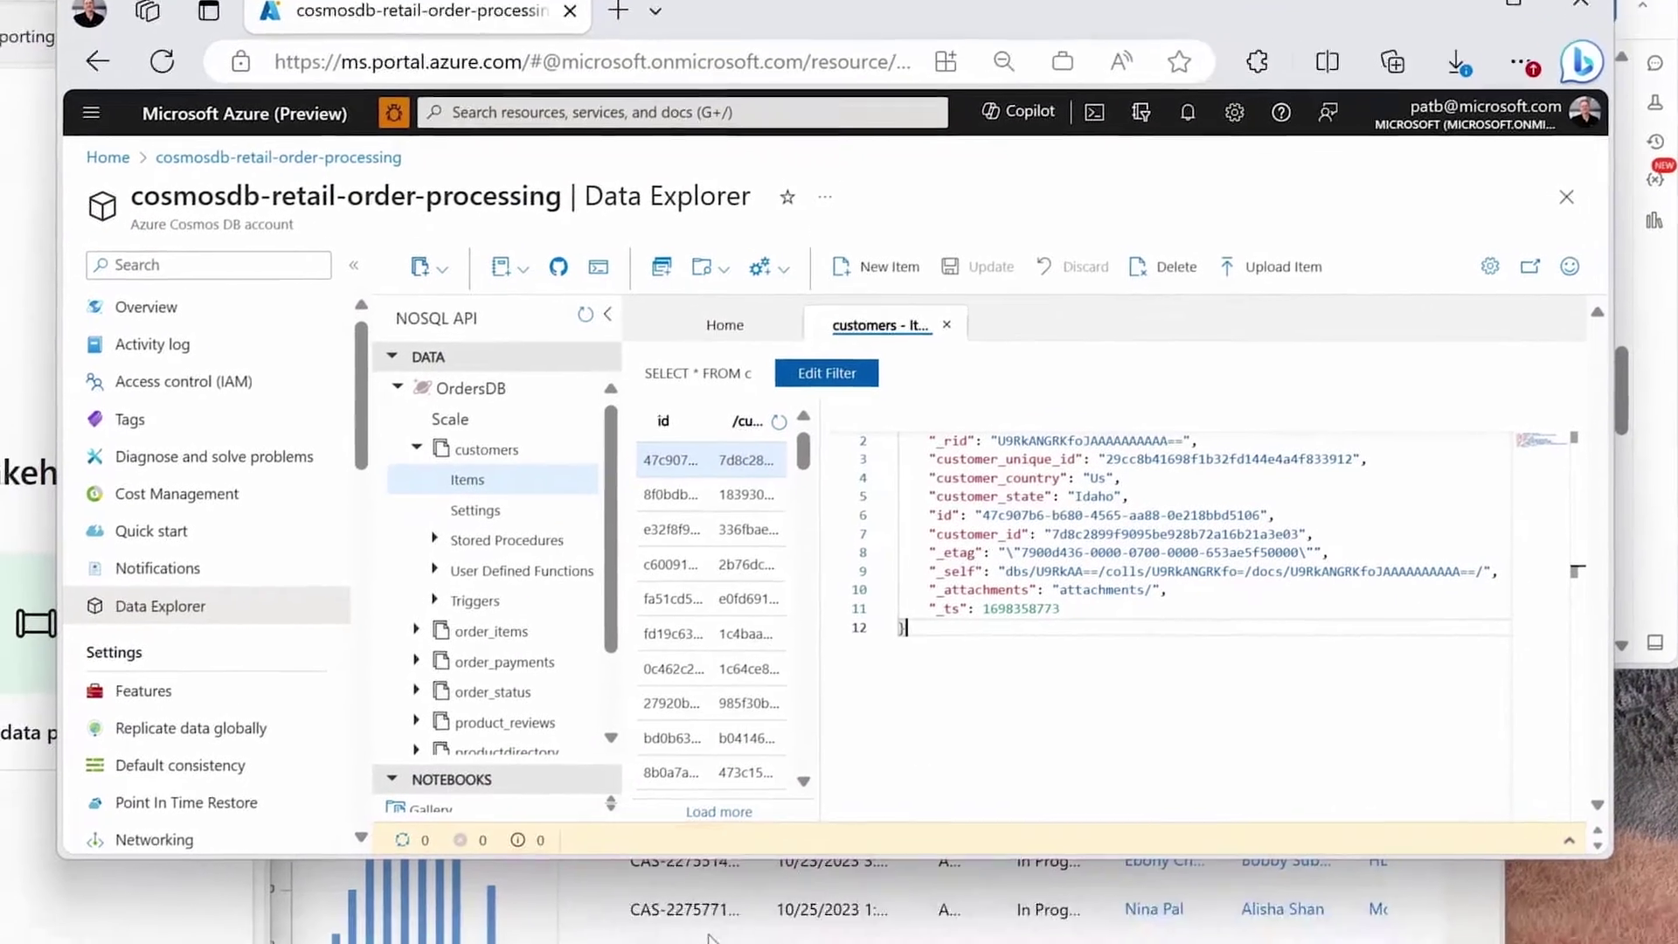
left_click(783, 757)
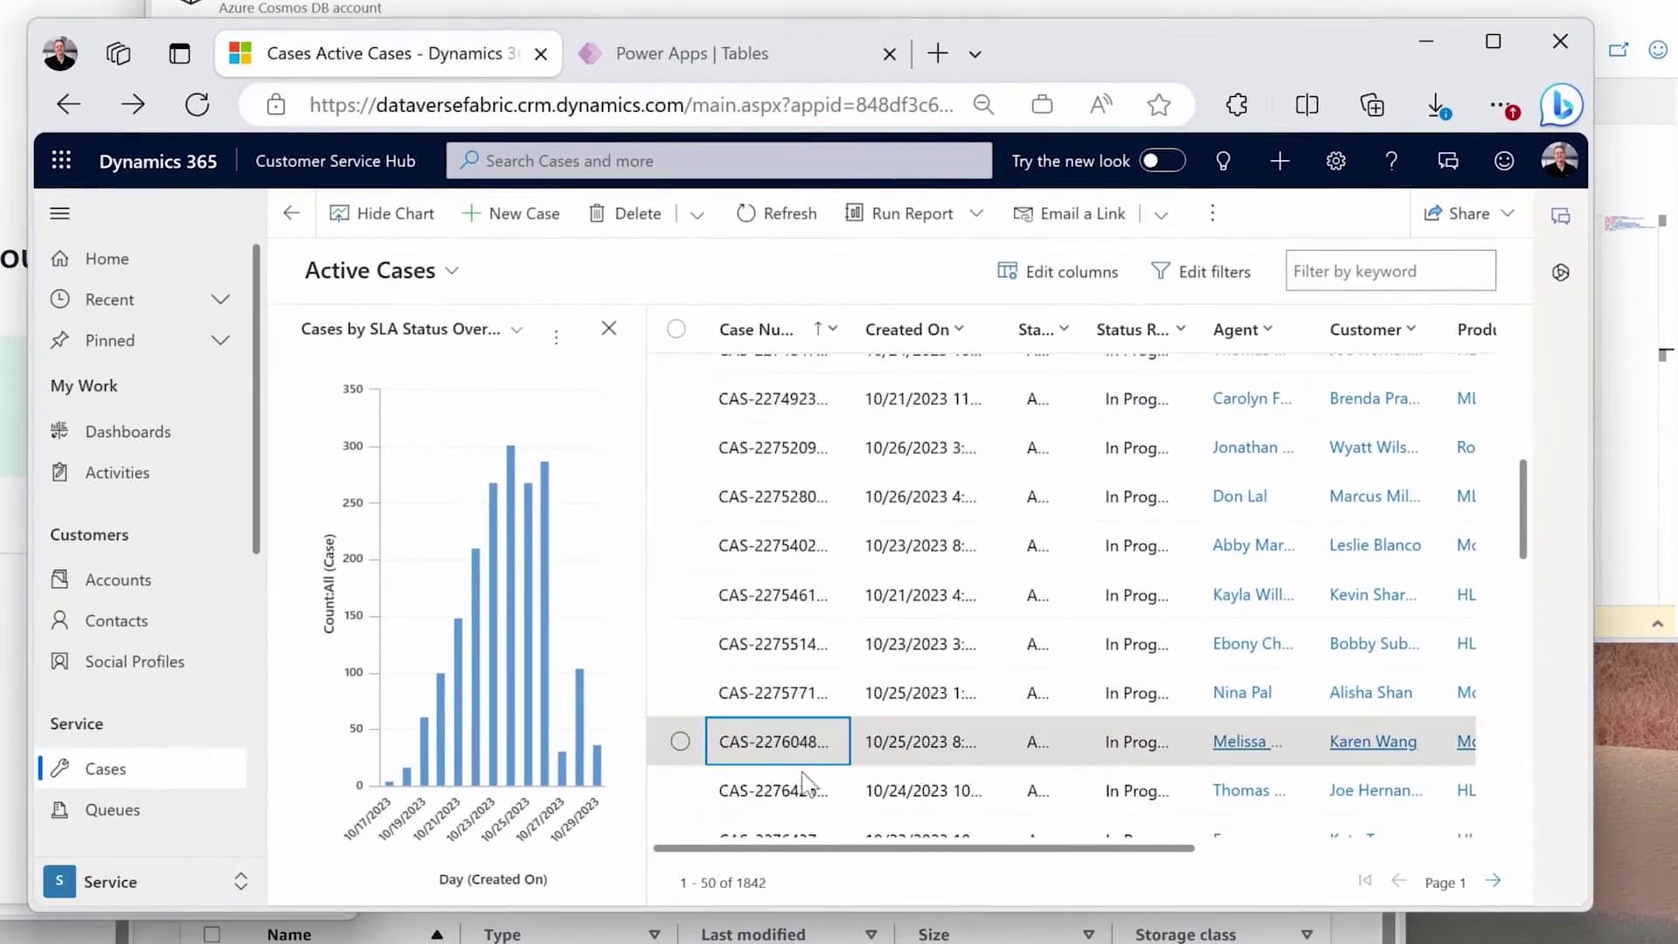
left_click(684, 931)
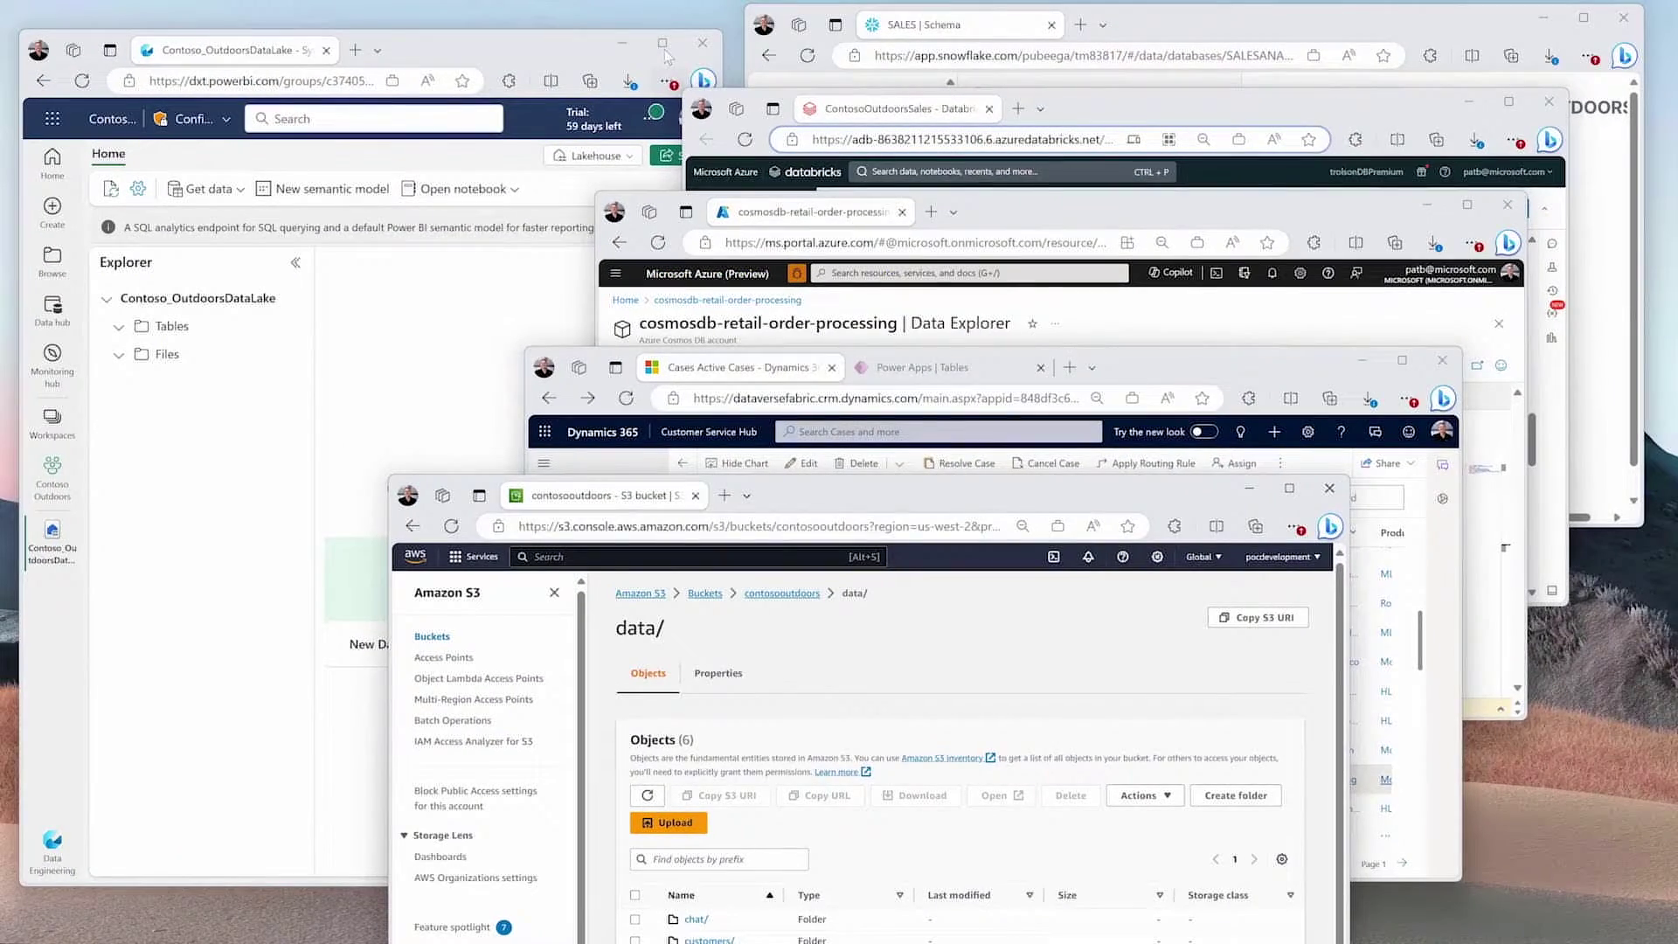
double_click(666, 54)
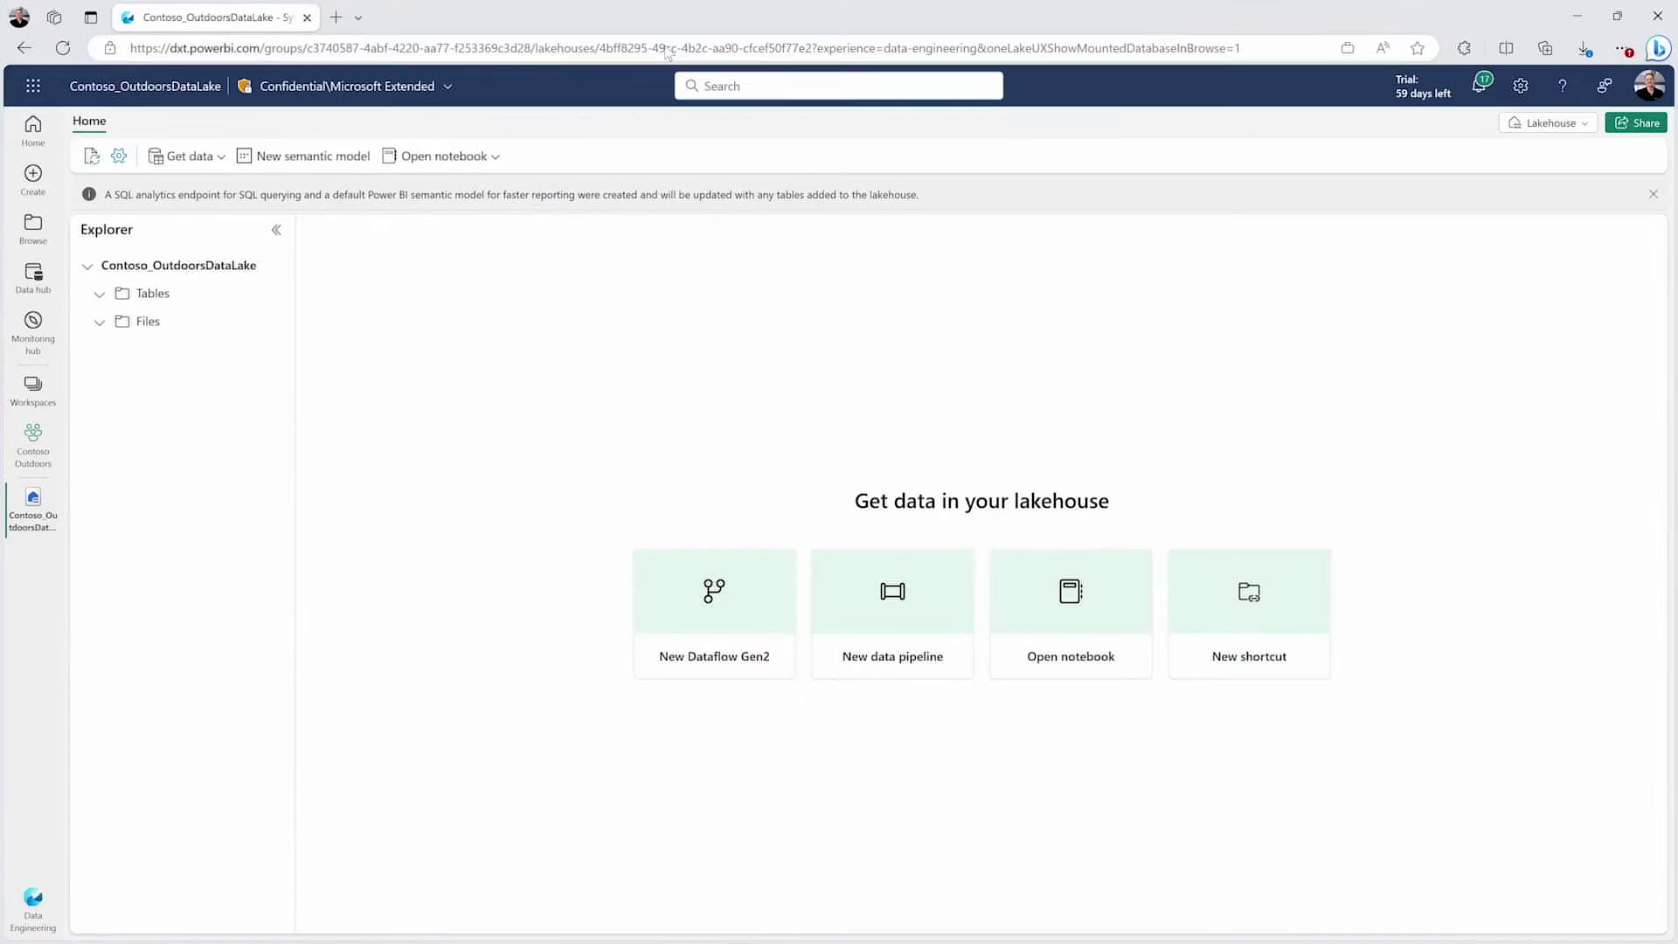
left_click(219, 166)
left_click(226, 272)
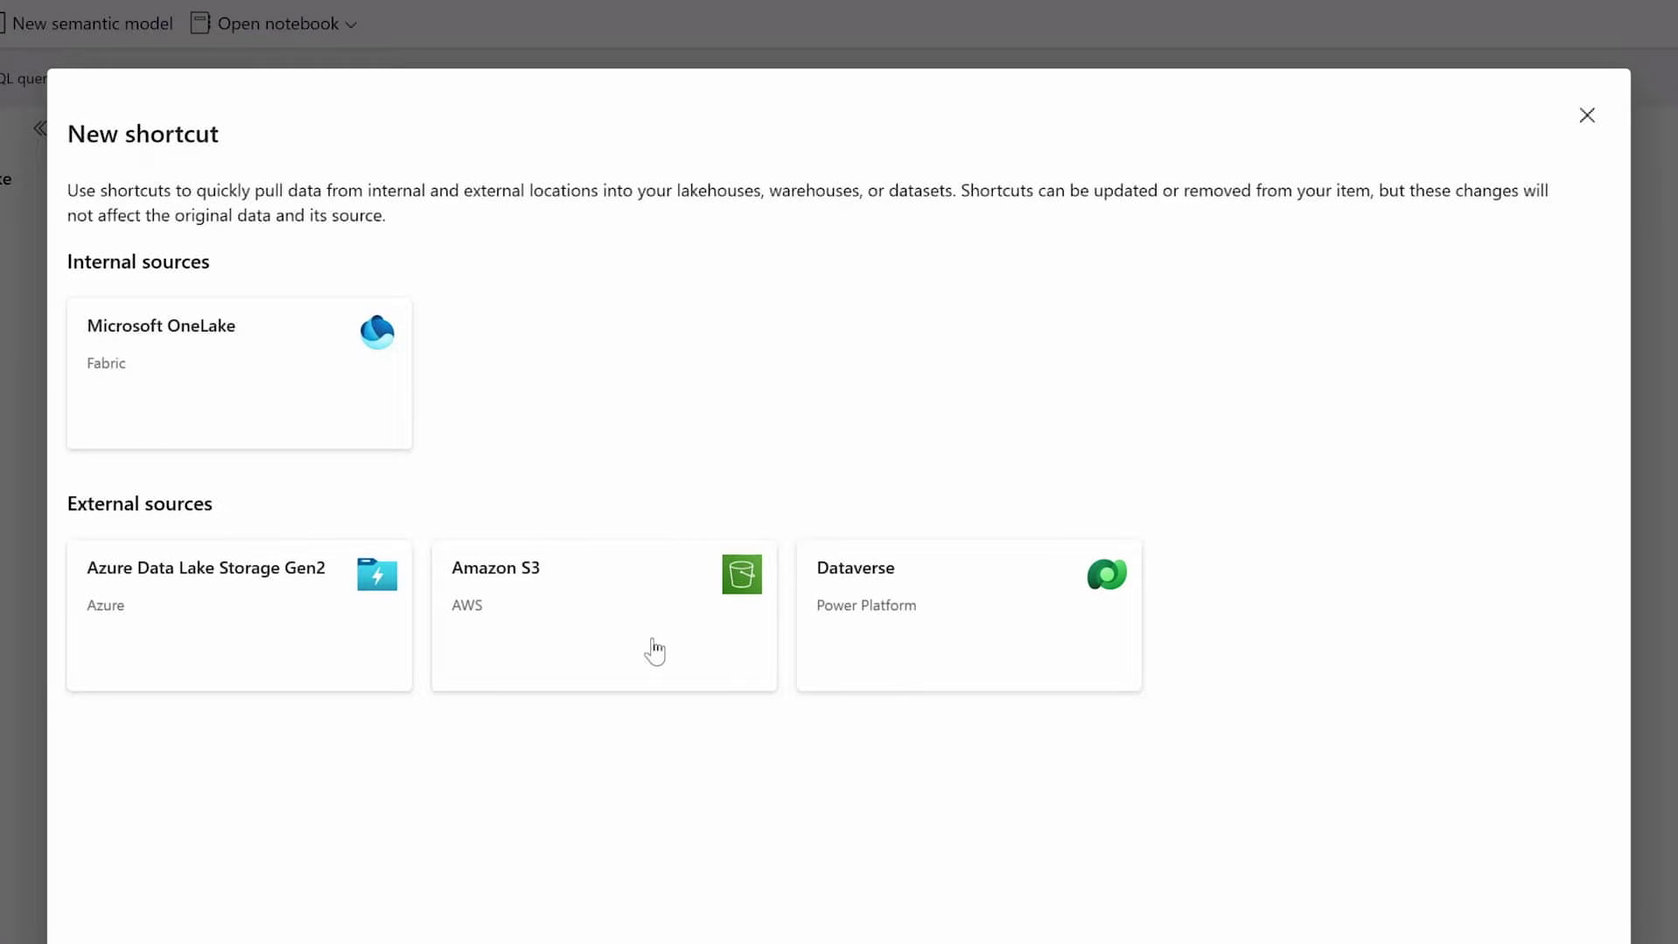
left_click(654, 651)
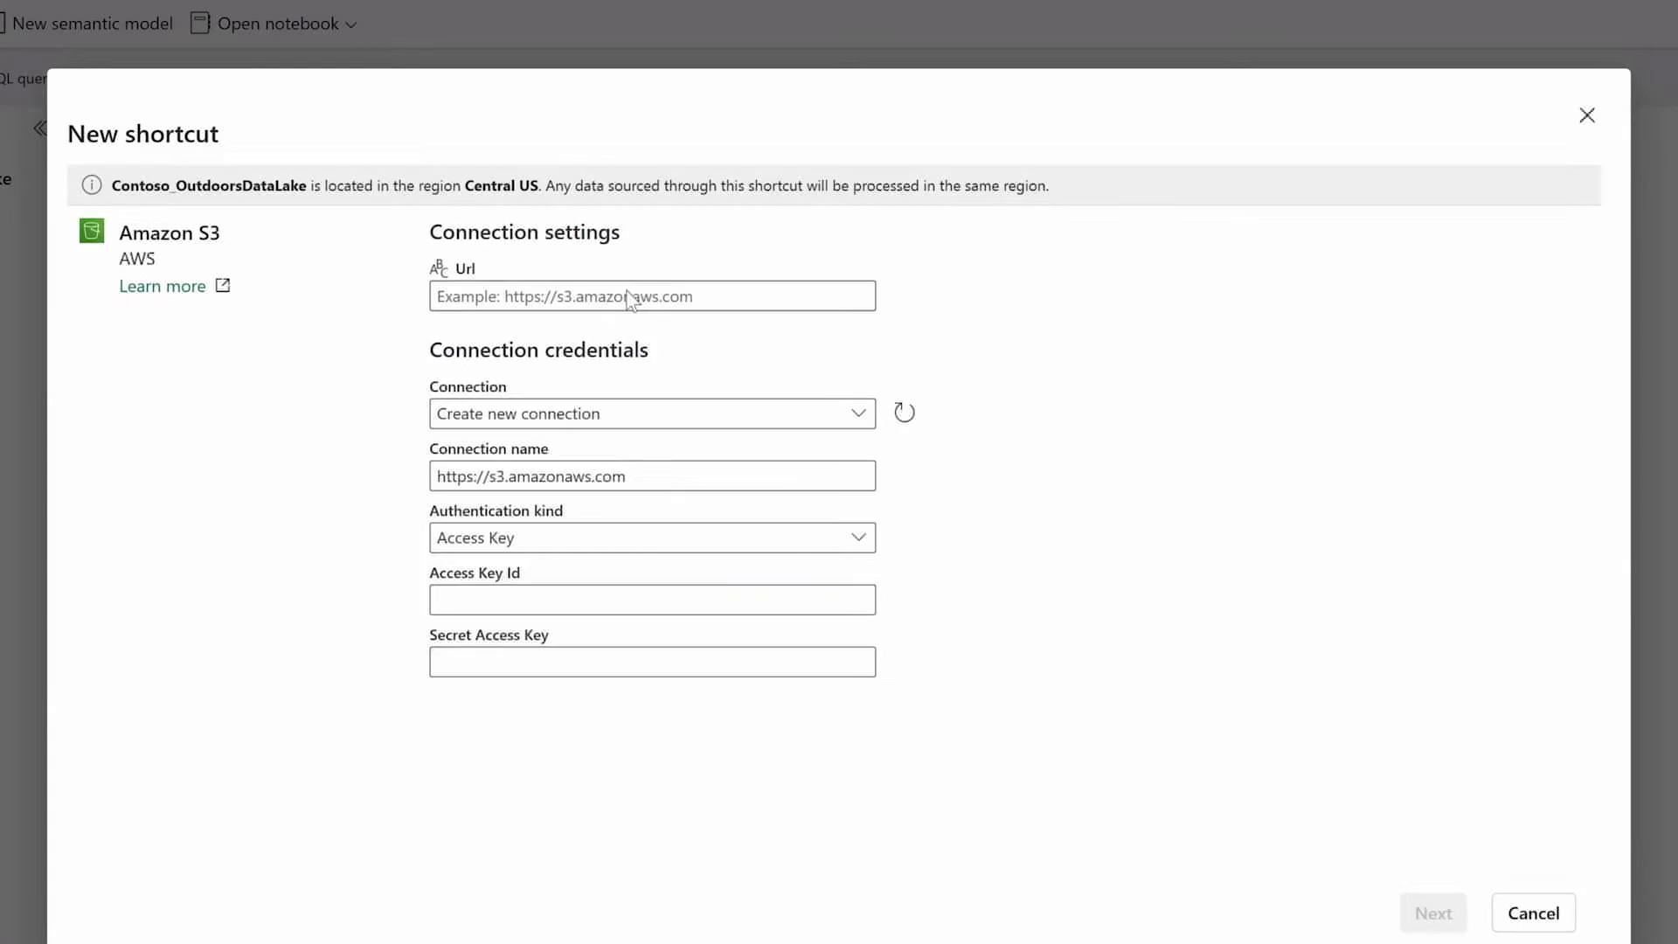
type("https://northwindlogistics.s3.us-west-2.amazonaws.com")
left_click(1410, 900)
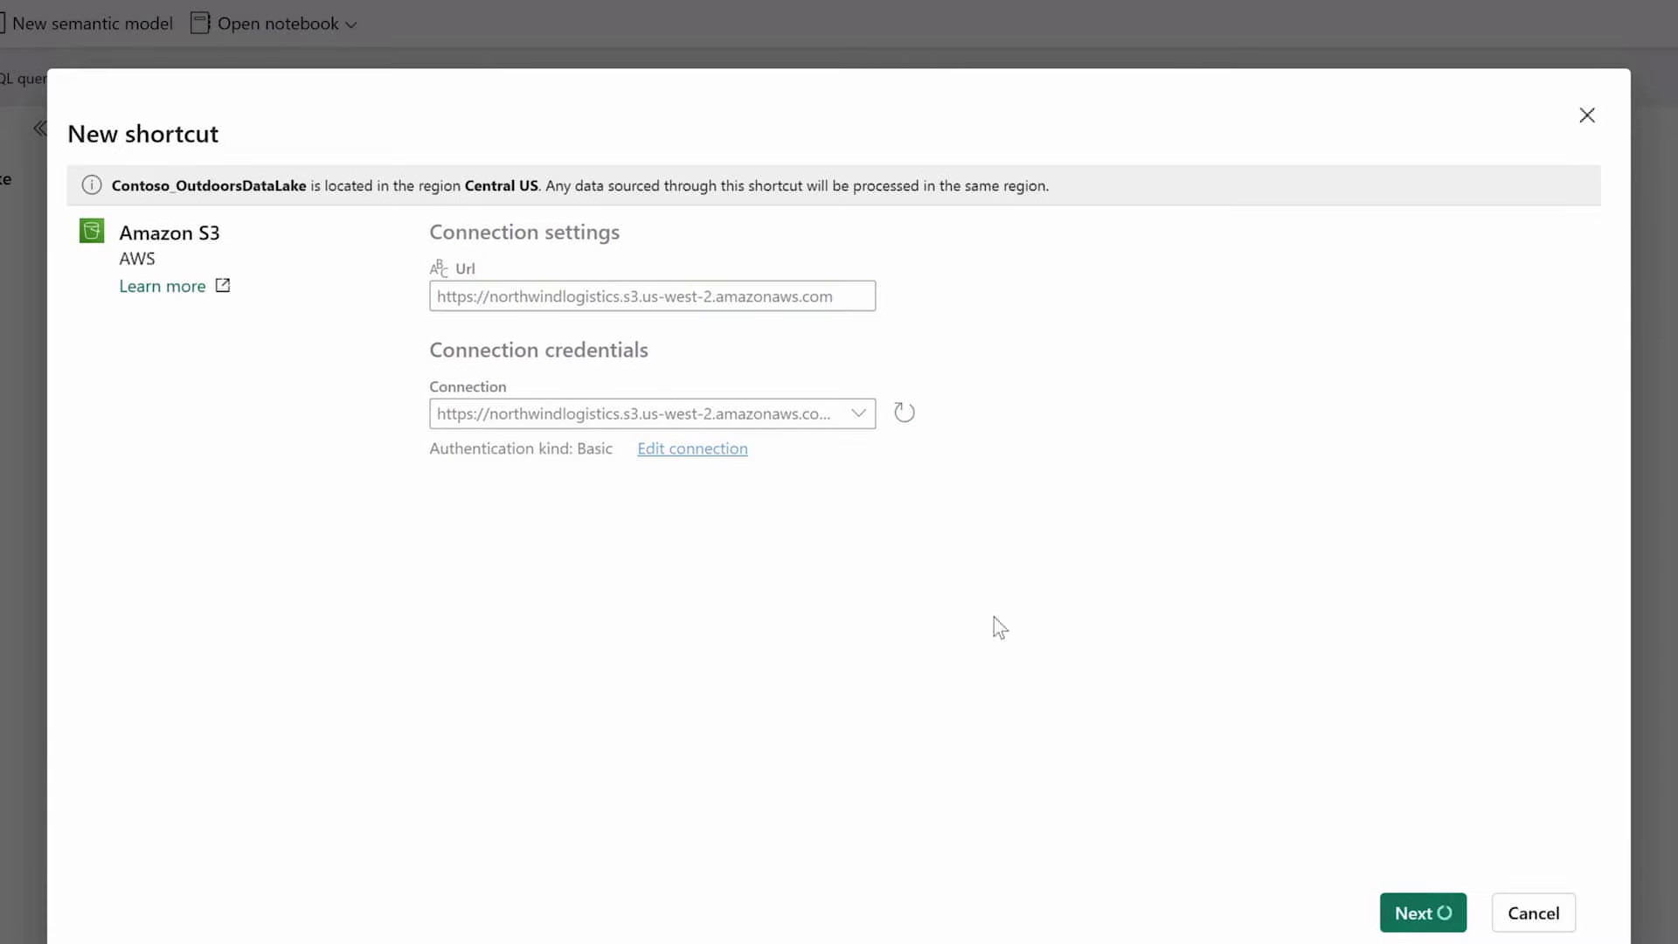
type("Products")
left_click(1424, 910)
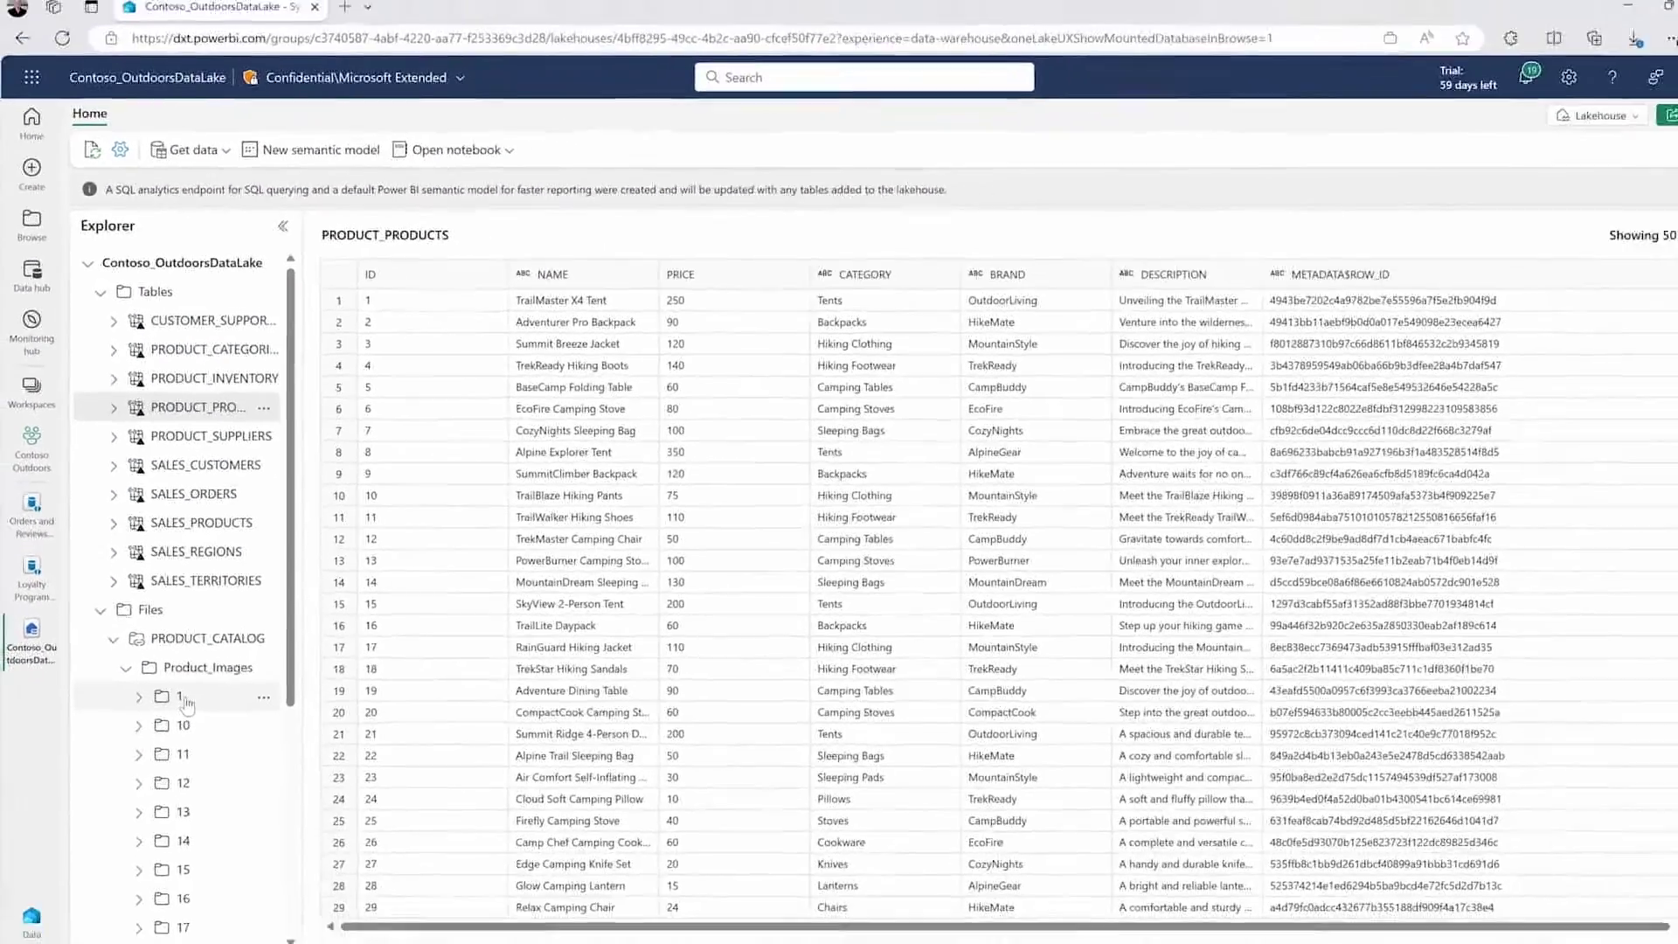
Preview the first tent image in Product_Images/1 and product_info_1.md, then go Home.
left_click(186, 704)
left_click(475, 322)
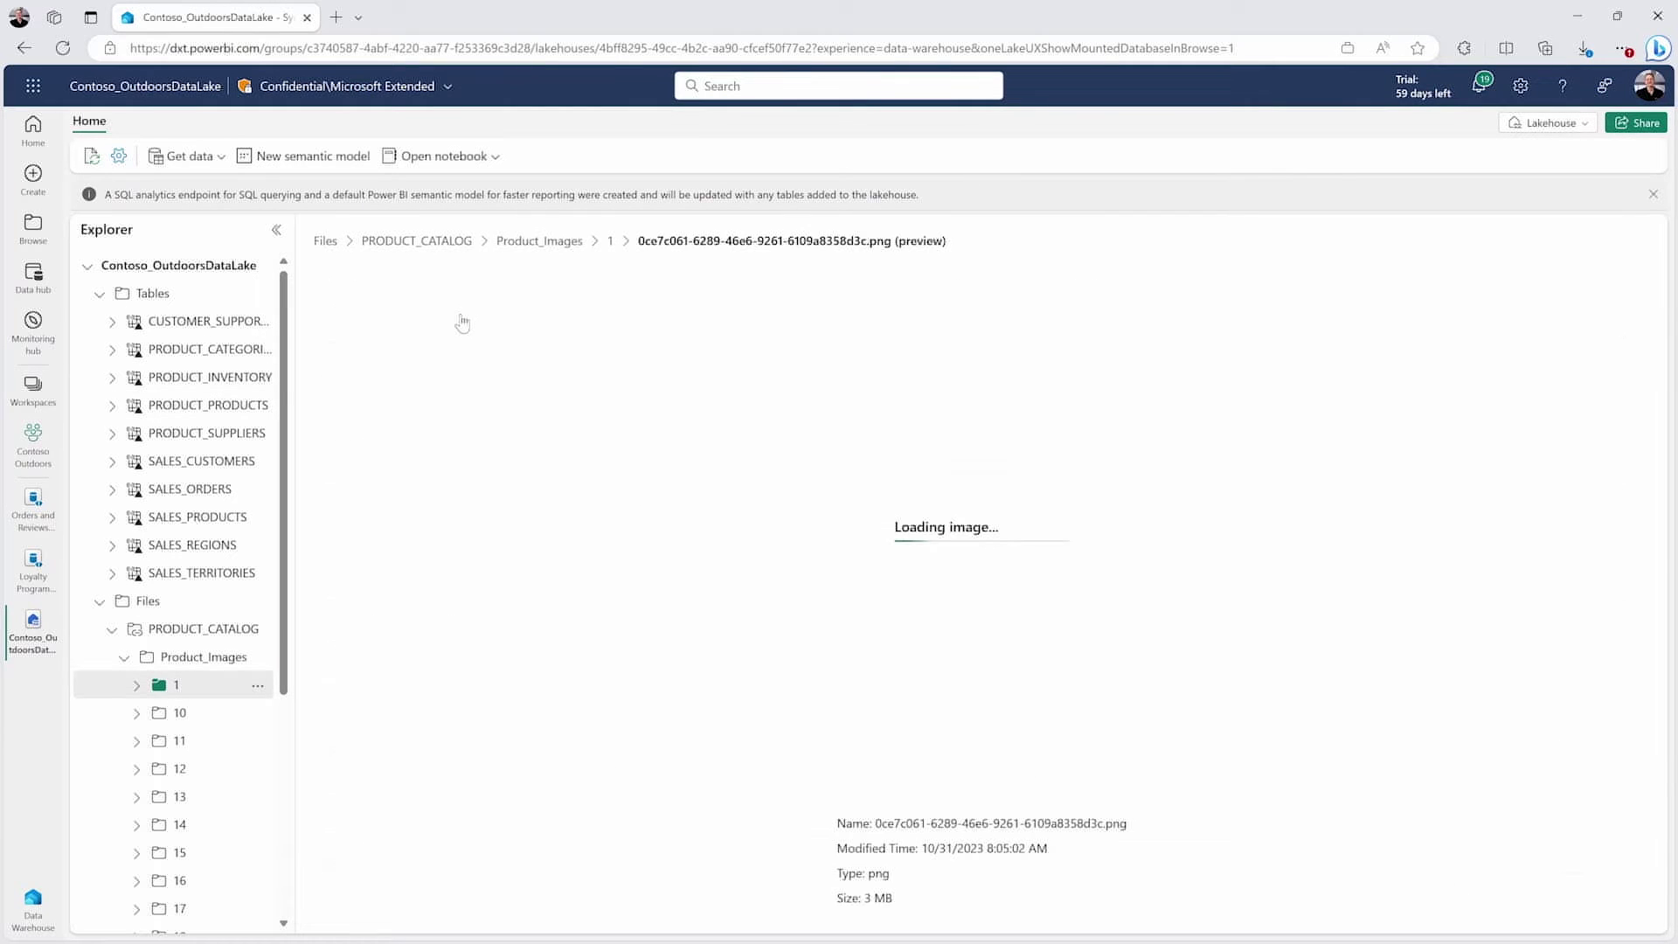
mouse_move(197, 493)
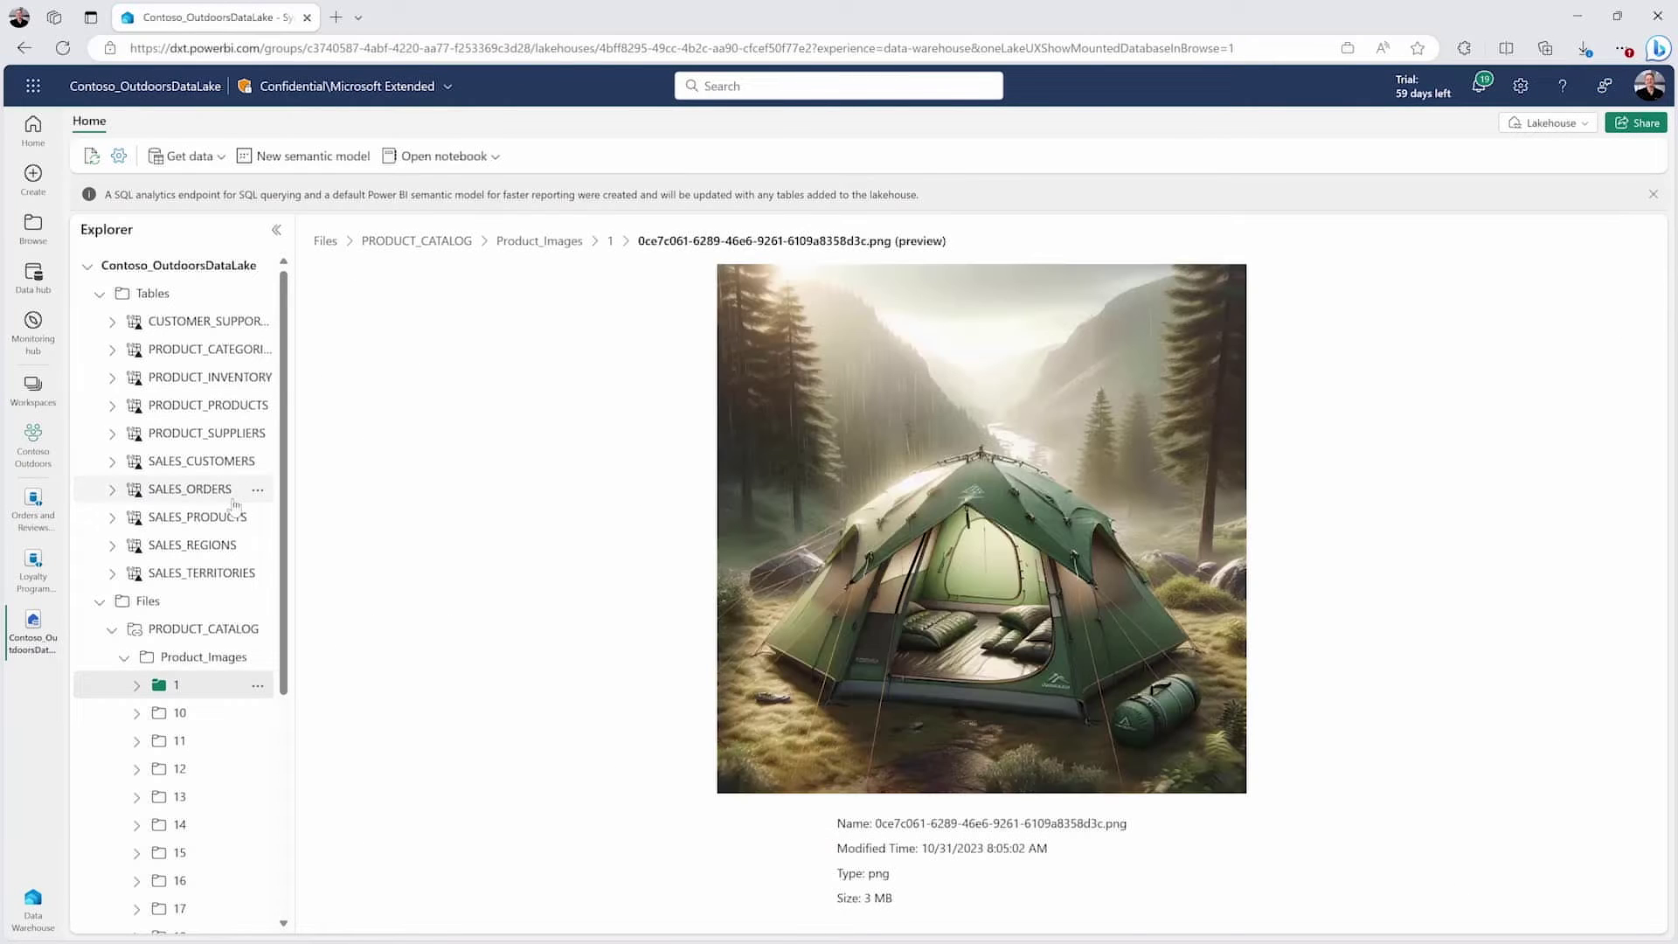
scroll(186, 564, "down", 2)
scroll(187, 564, "down", 2)
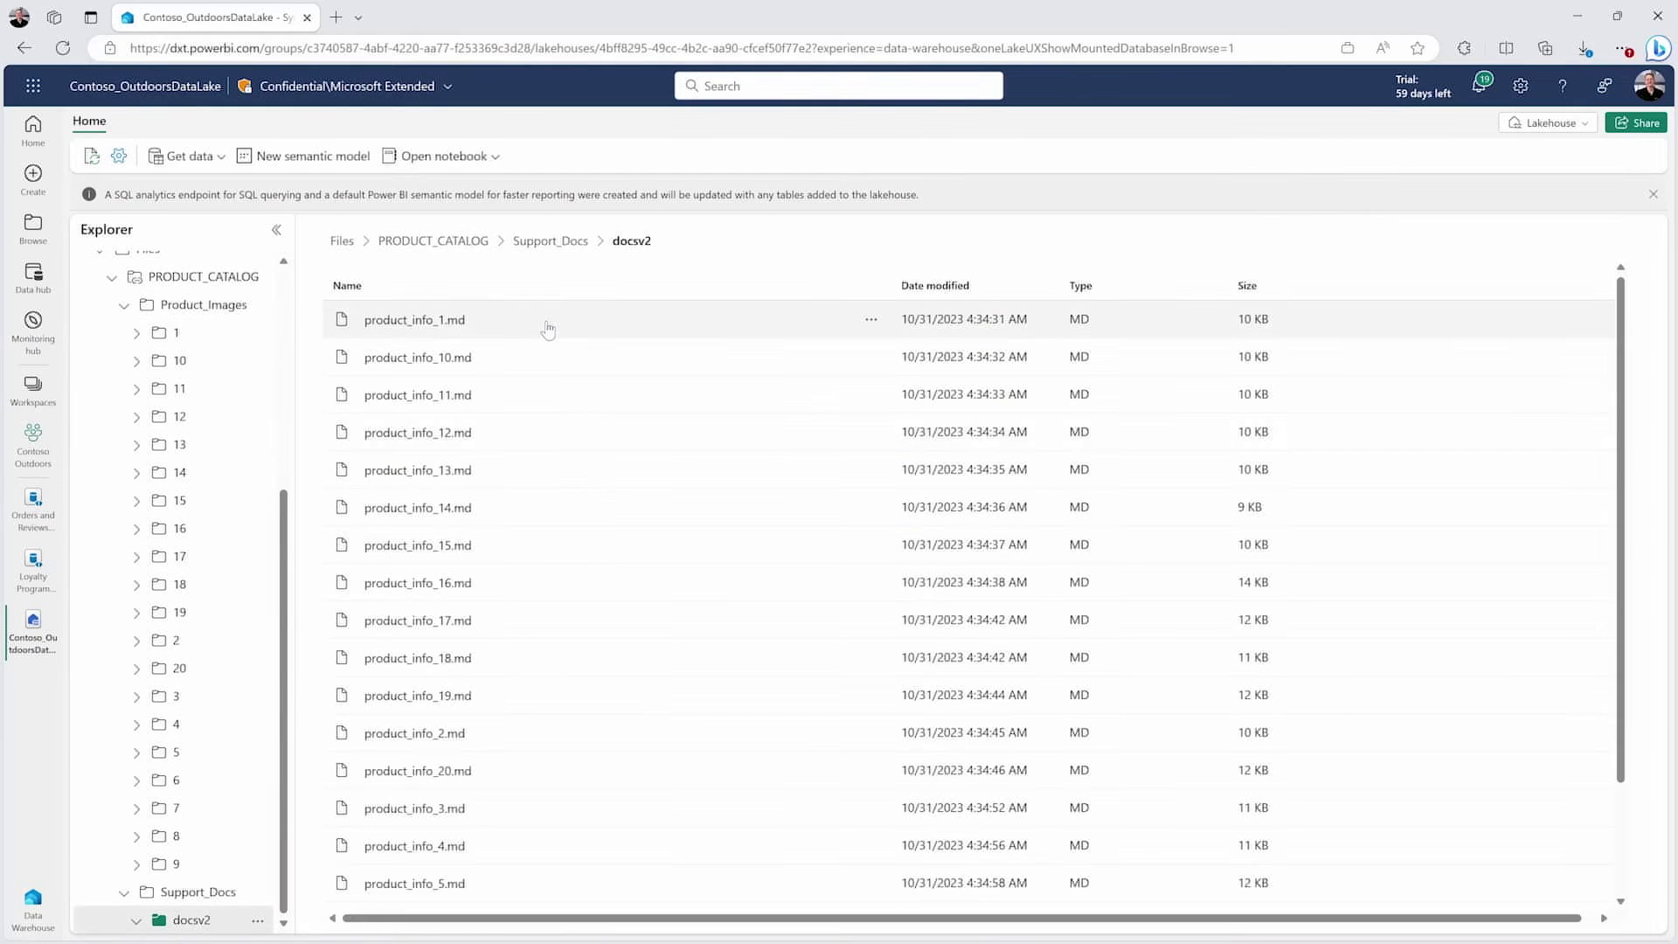
left_click(545, 329)
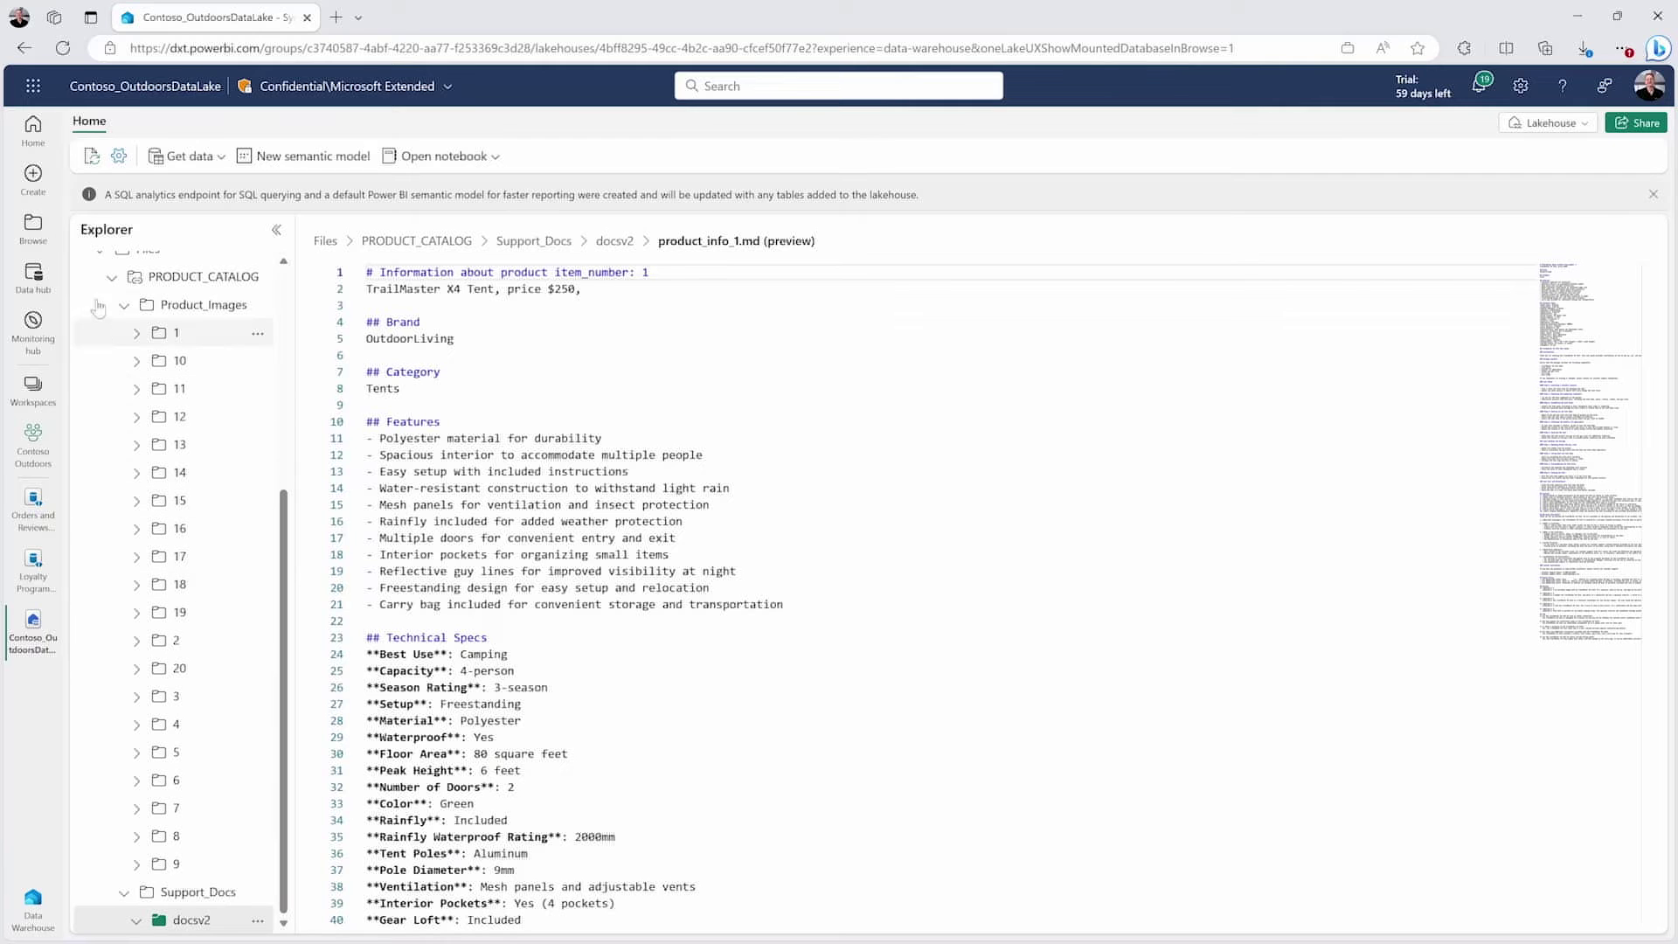
left_click(47, 149)
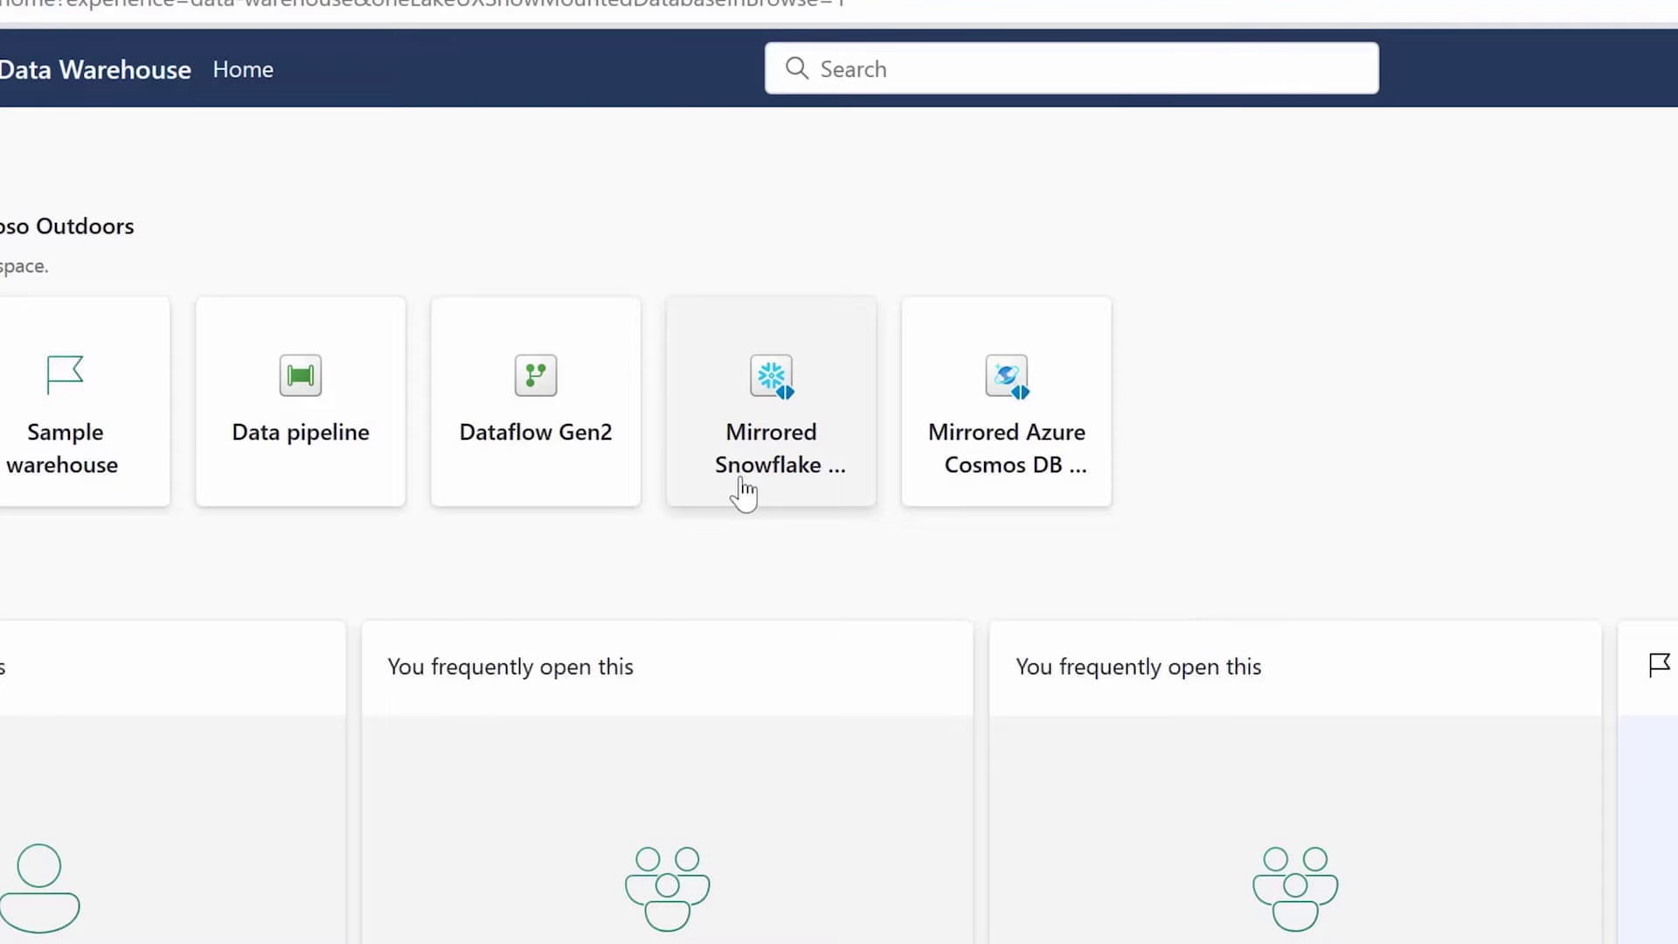
Mirror the Contoso Outdoors SALESANALYTICS Snowflake database as 'Loyalty Program'.
left_click(743, 494)
type("Loyalty Program")
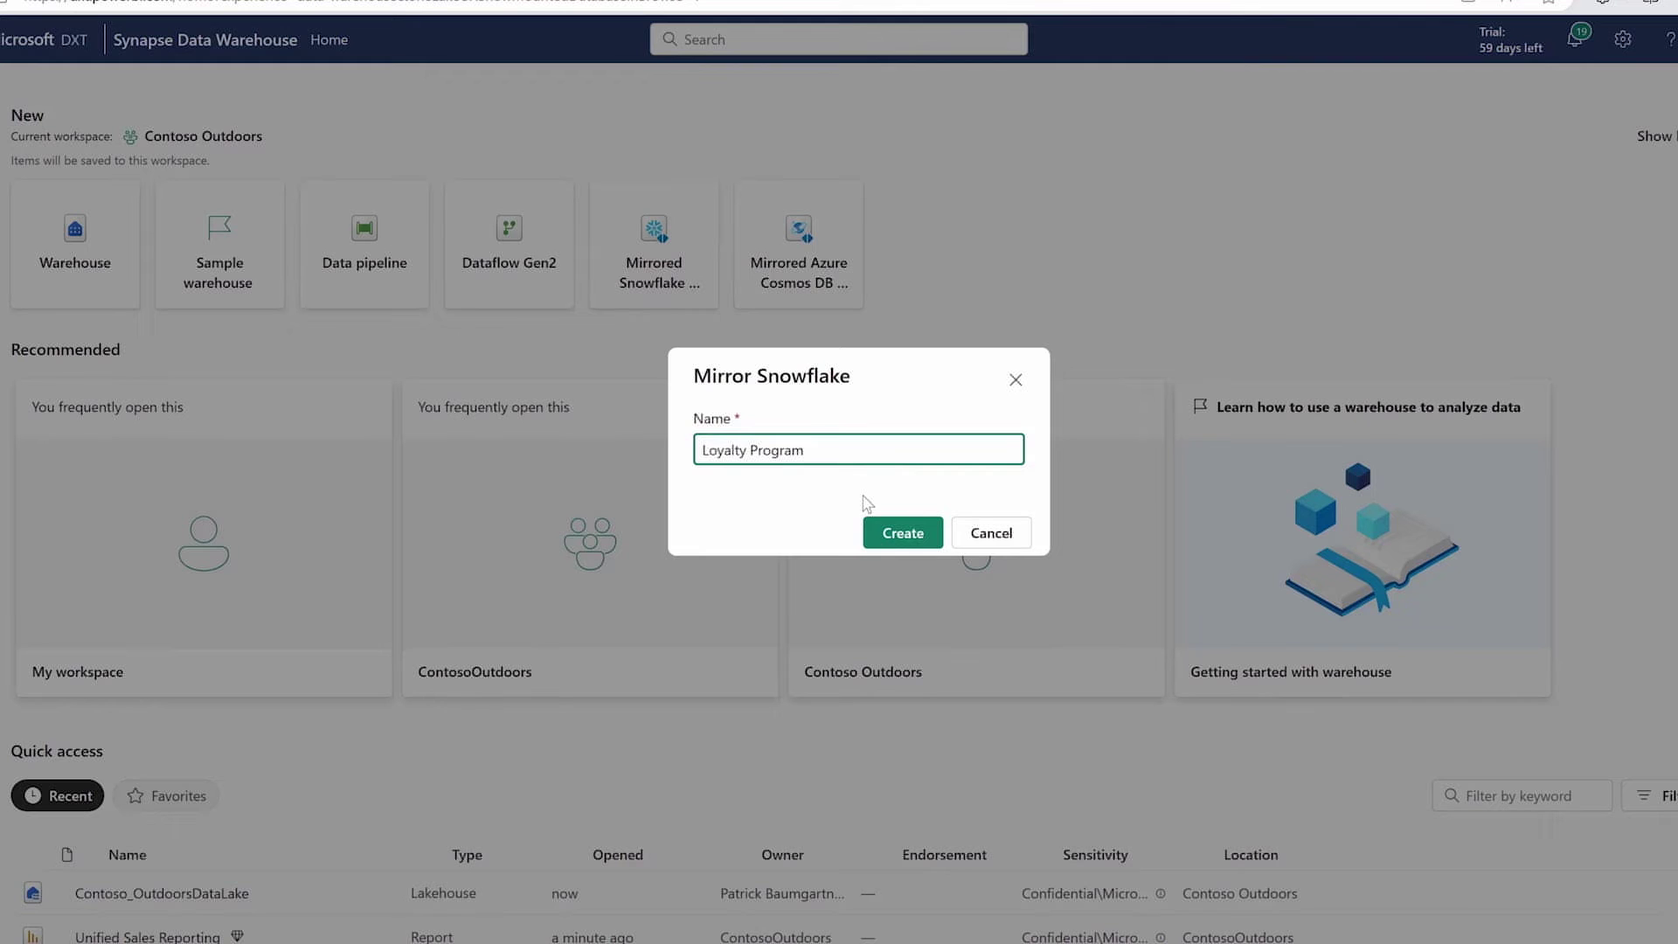
left_click(888, 533)
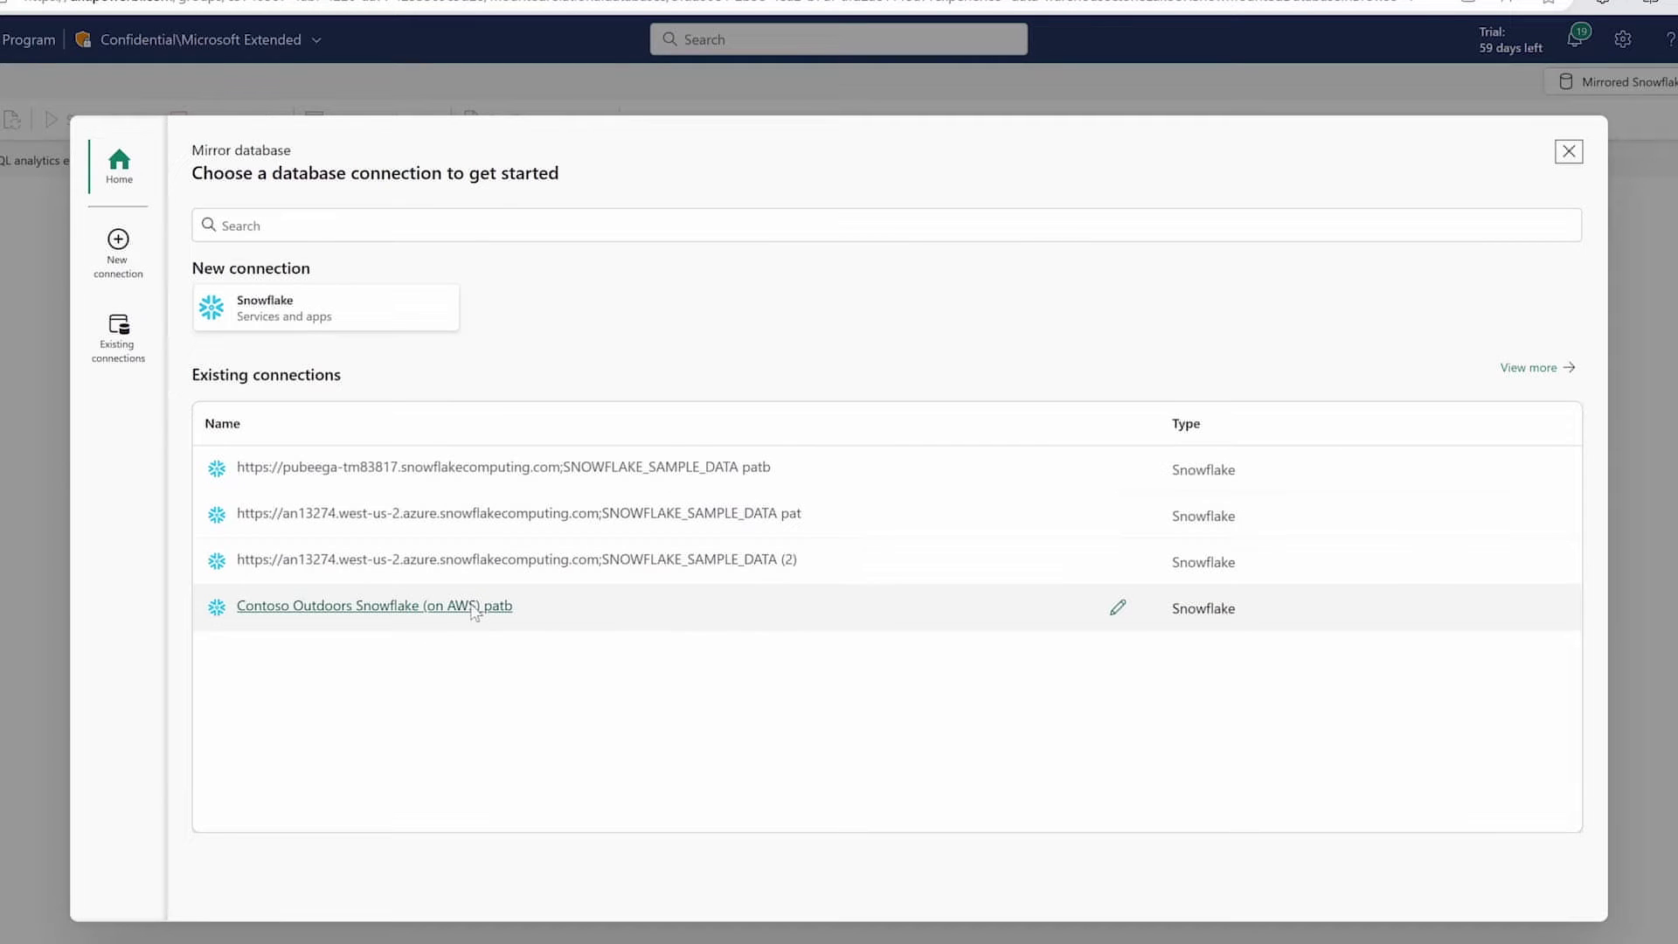
left_click(472, 607)
left_click(612, 297)
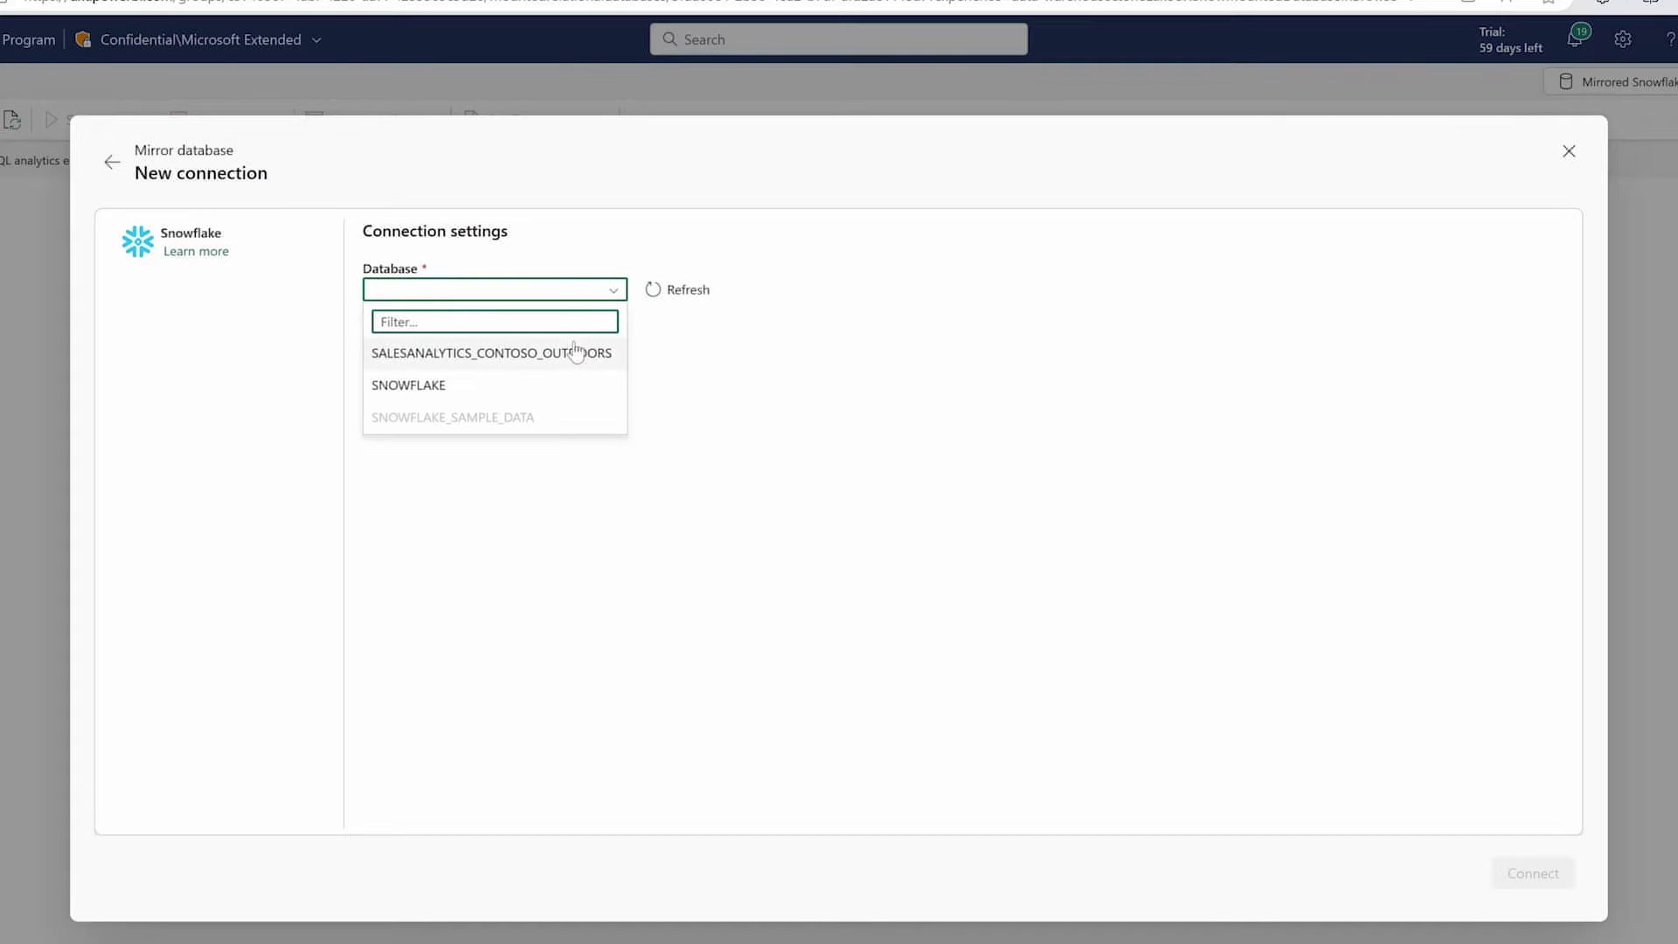
left_click(577, 352)
left_click(1497, 869)
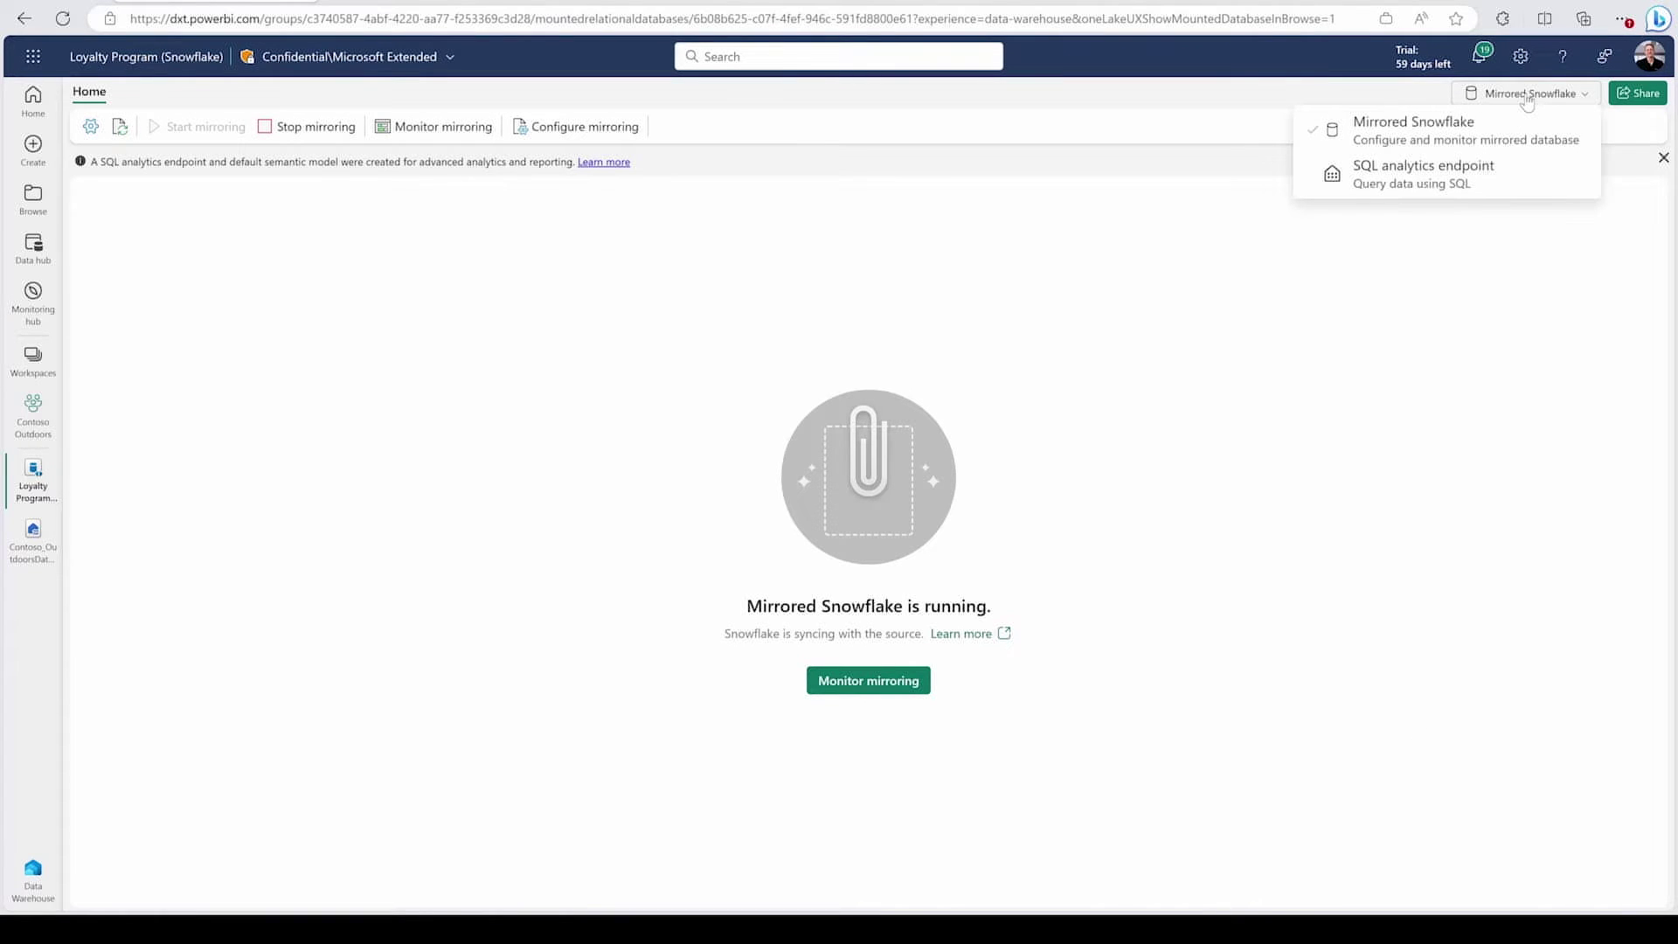
Preview the loyalty mirror through its SQL analytics endpoint, then open Contoso_OutdoorsDataLake.
left_click(1468, 171)
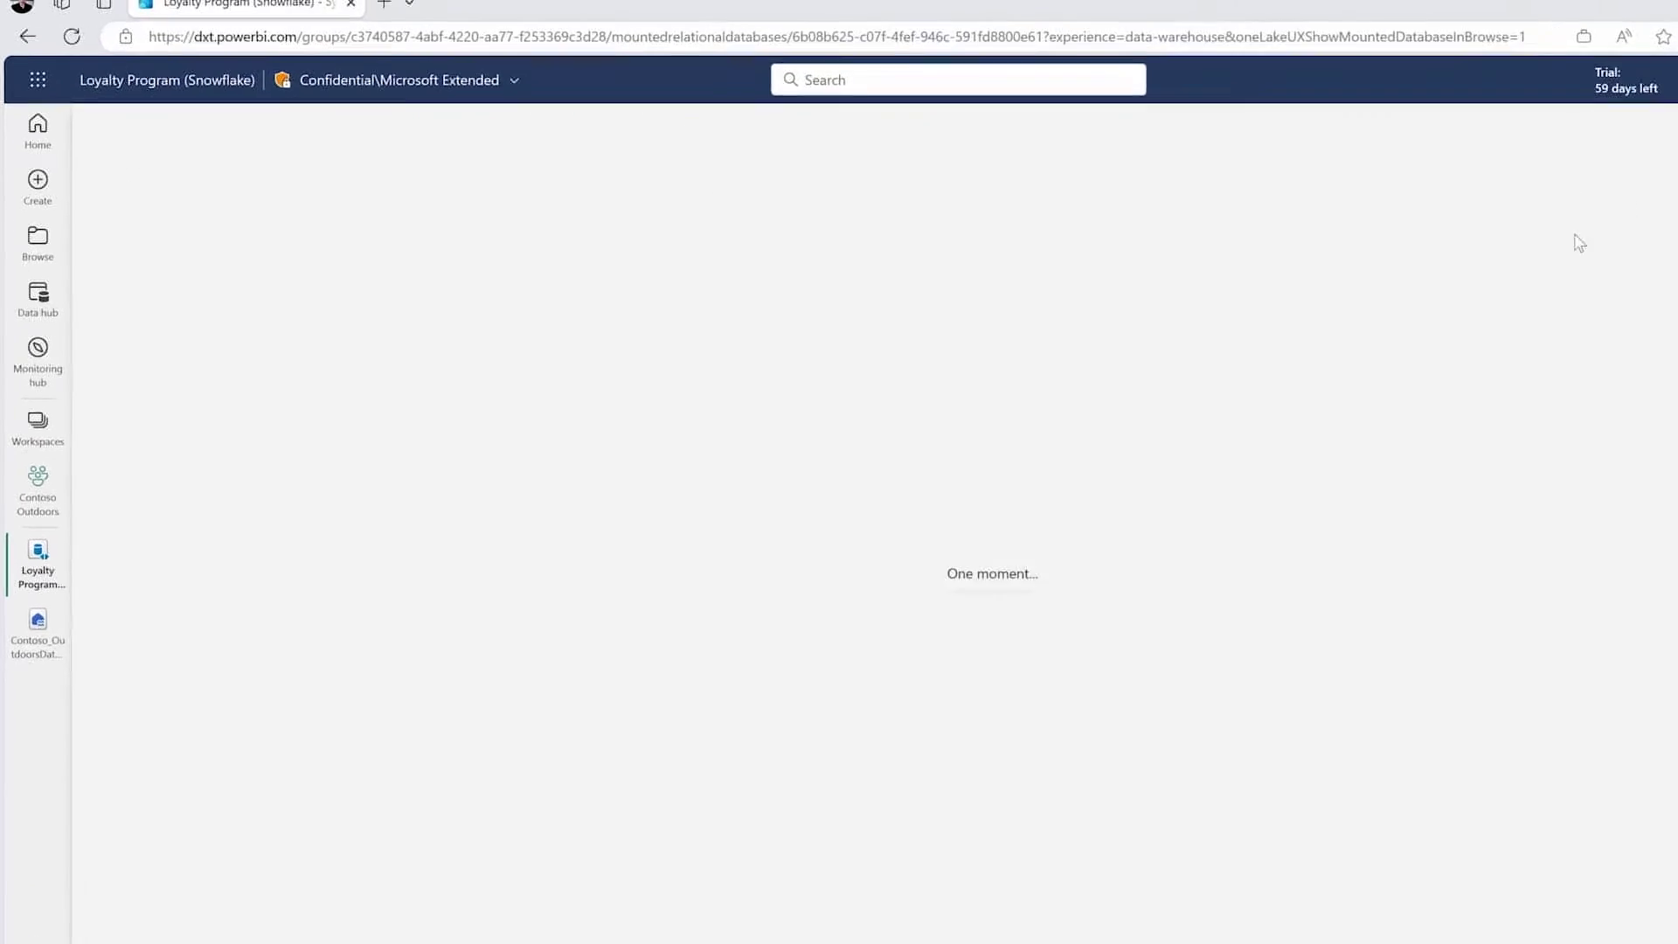
left_click(1519, 511)
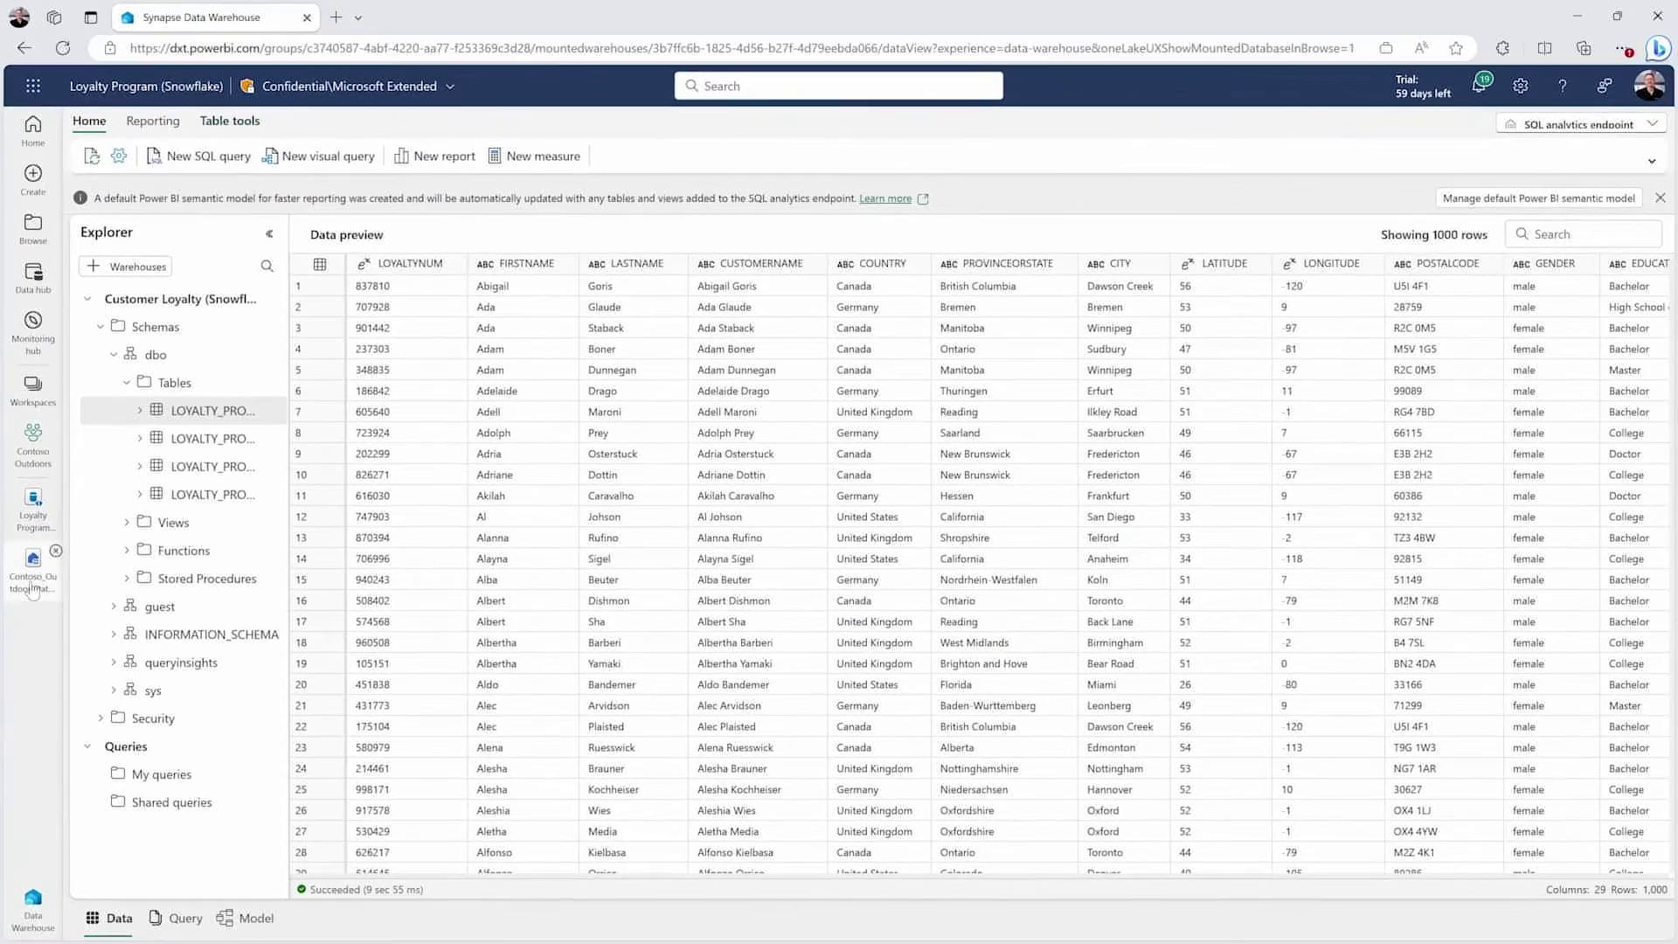
left_click(33, 577)
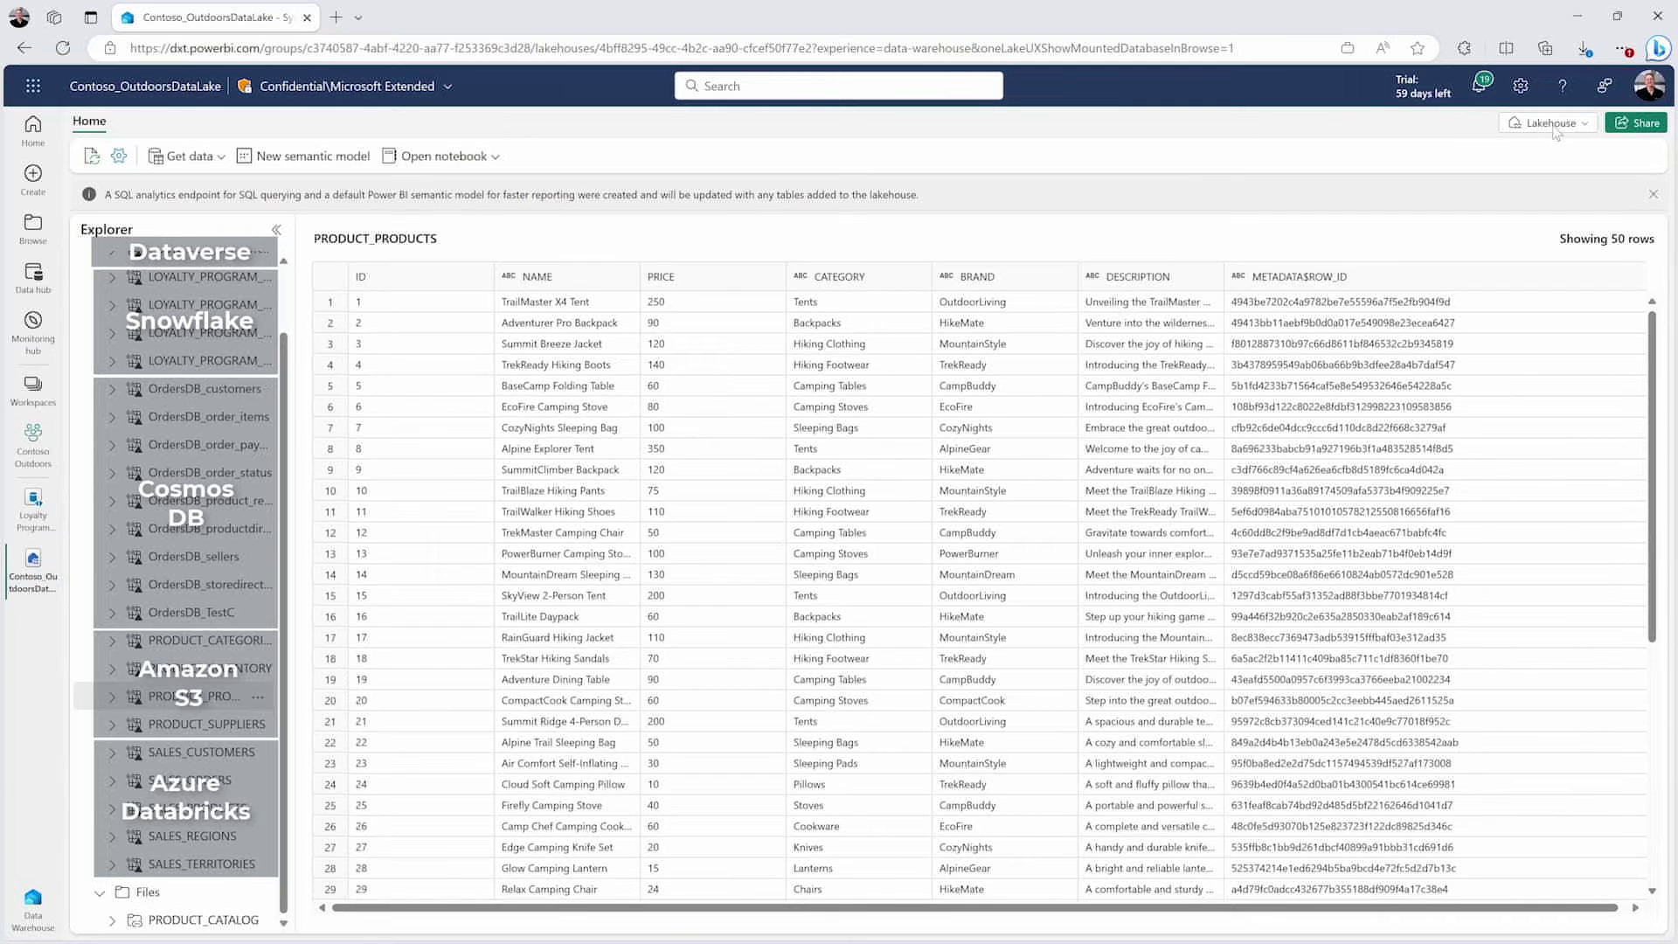
Run a SQL query joining loyalty, sales orders and products for per-product sales figures.
left_click(1553, 123)
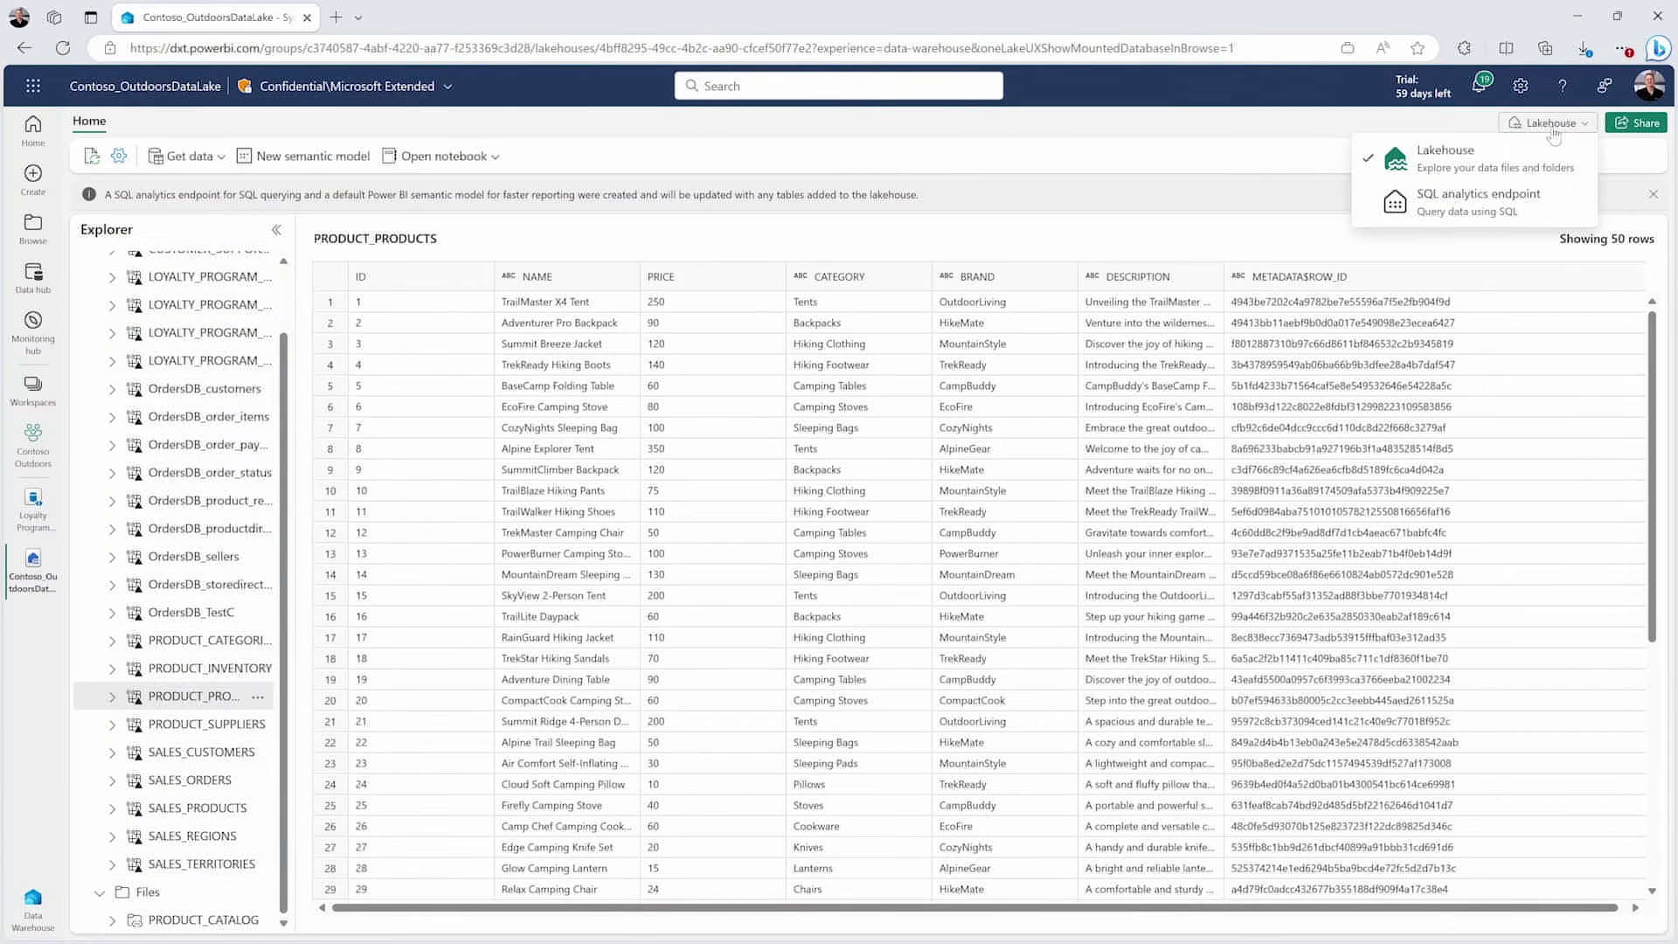
left_click(1501, 210)
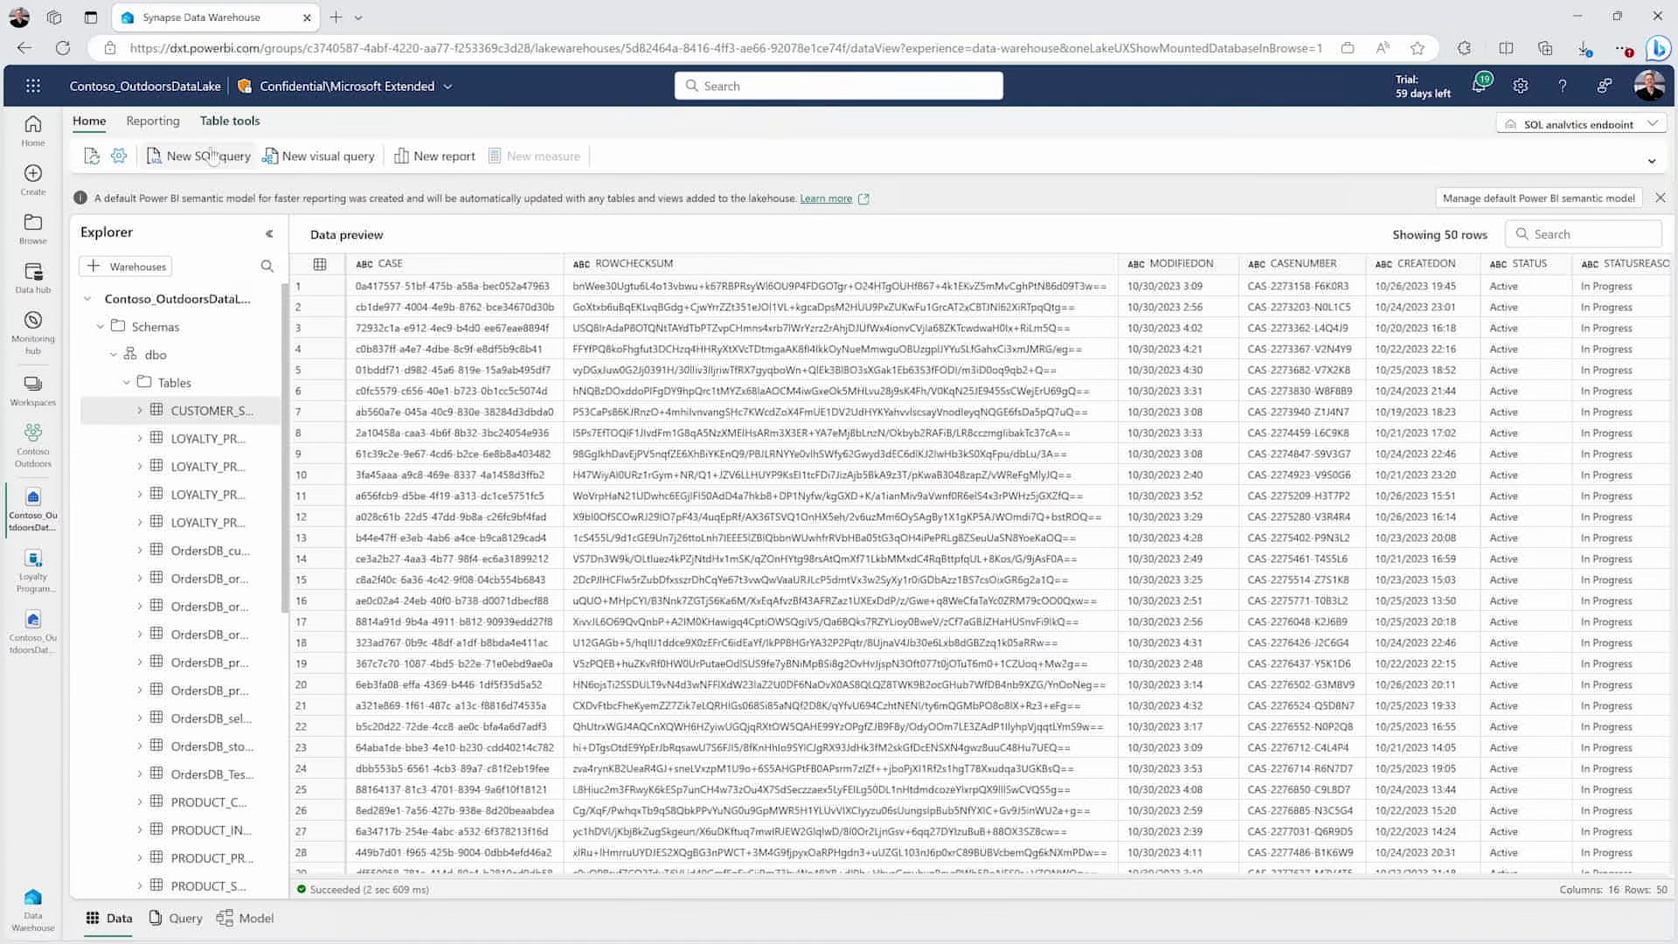
left_click(201, 156)
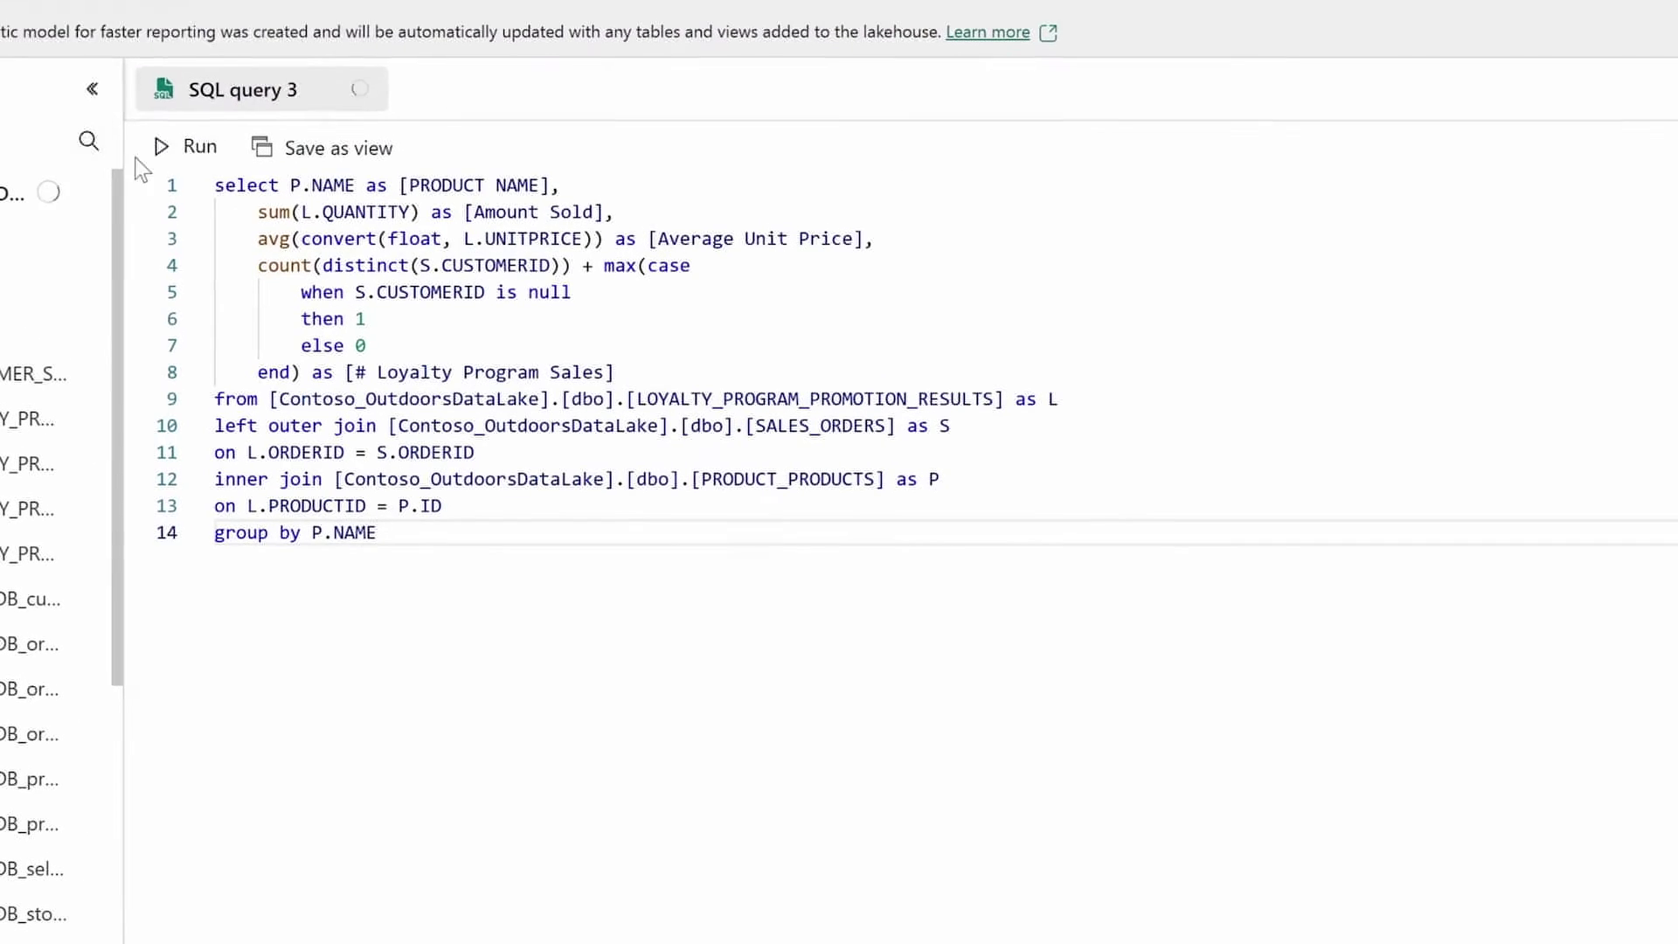
left_click(182, 152)
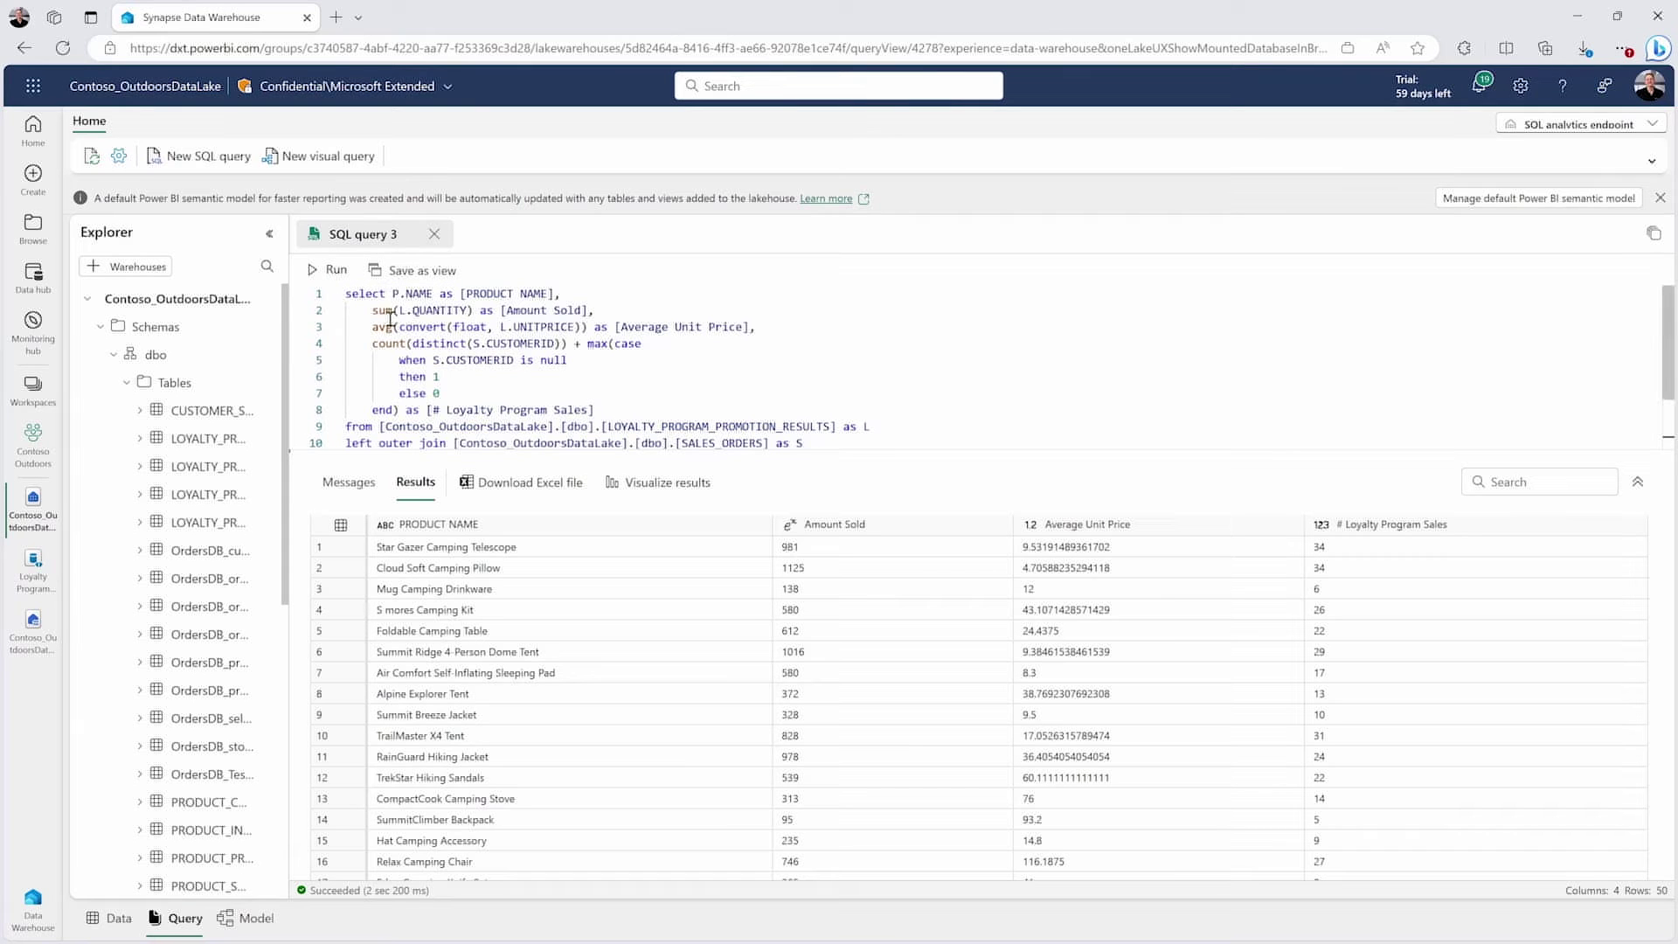
left_click(35, 441)
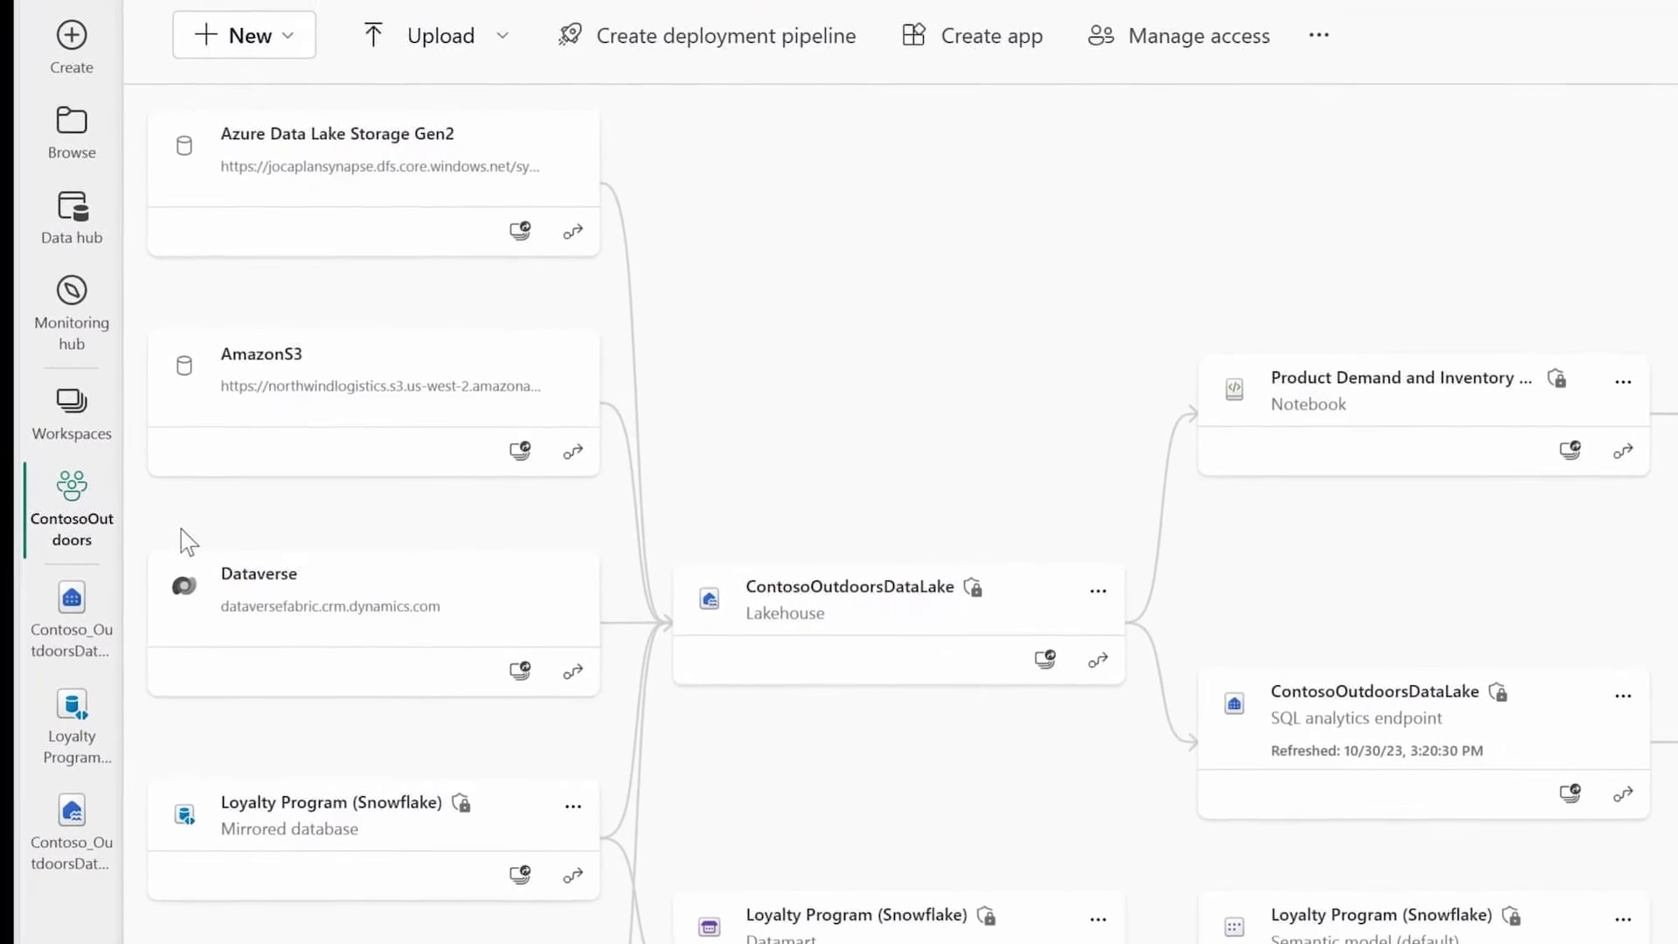
Trace the lakehouse lineage and open the Product Demand and Inventory Forecasting notebook.
left_click(1091, 588)
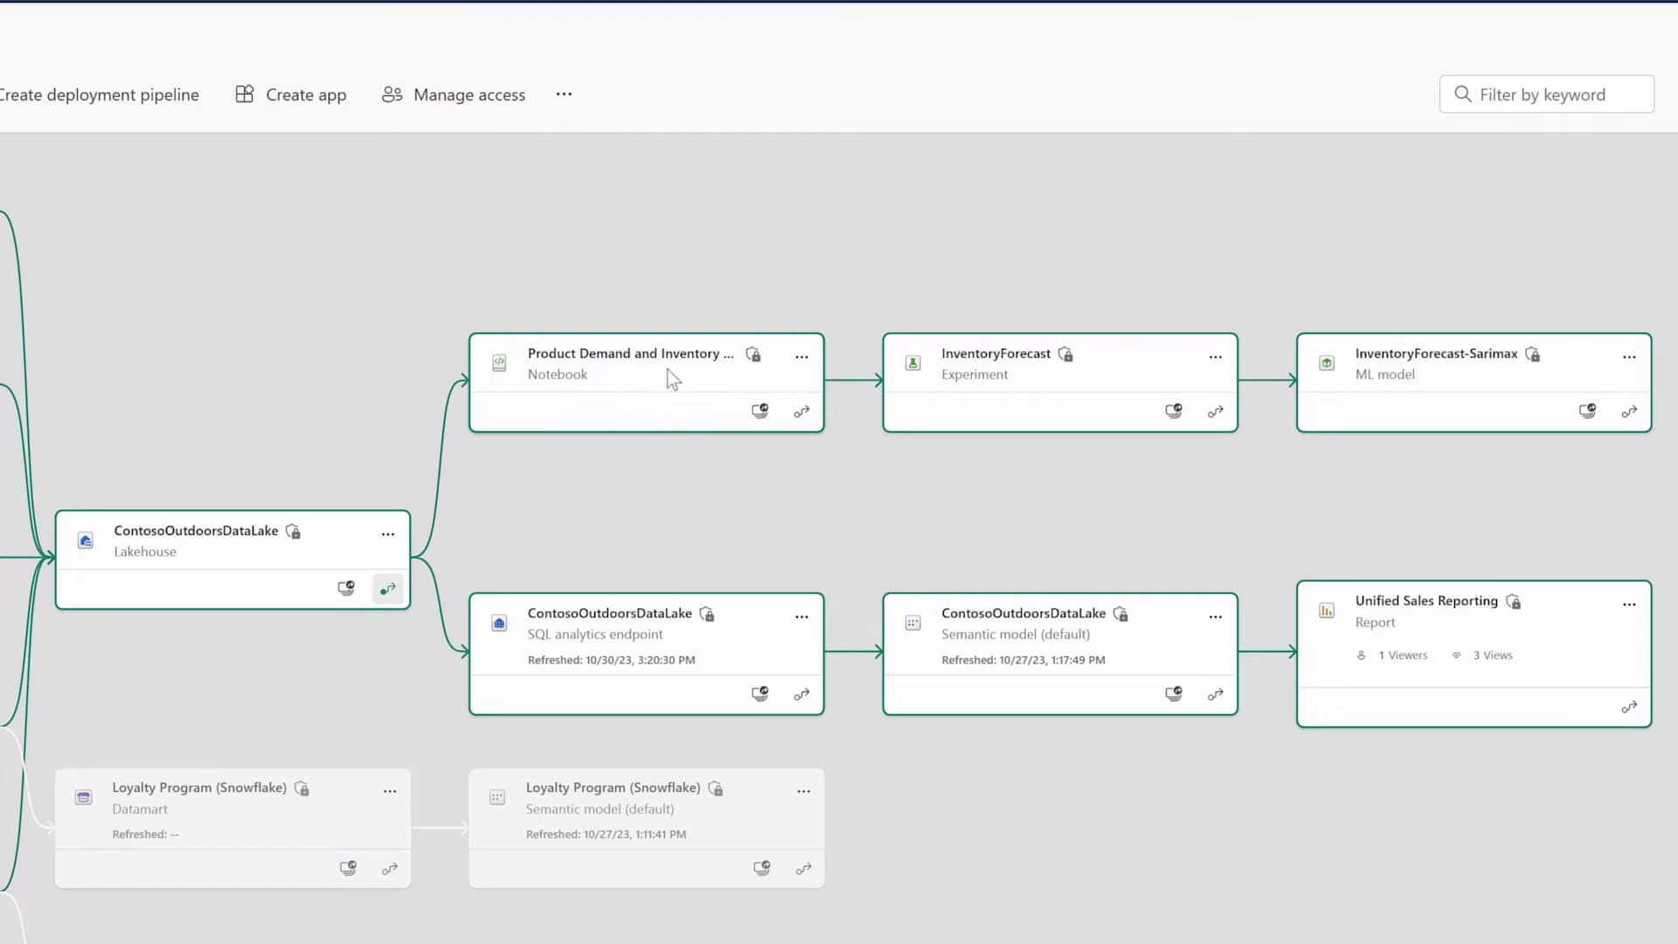
left_click(670, 372)
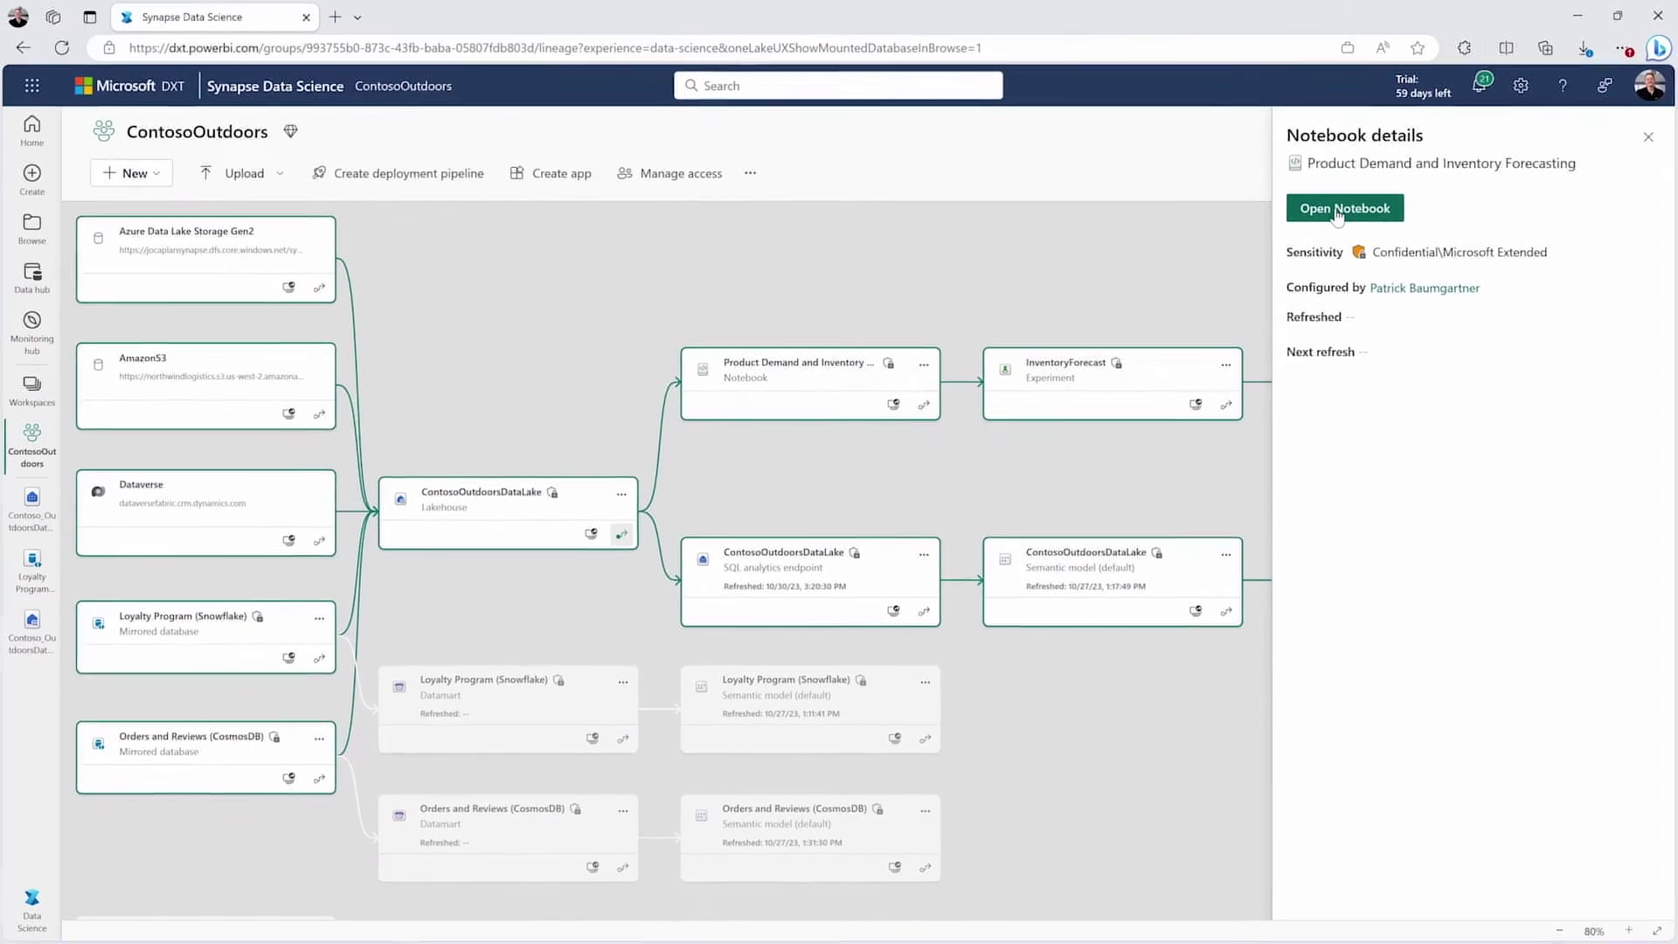
left_click(1341, 208)
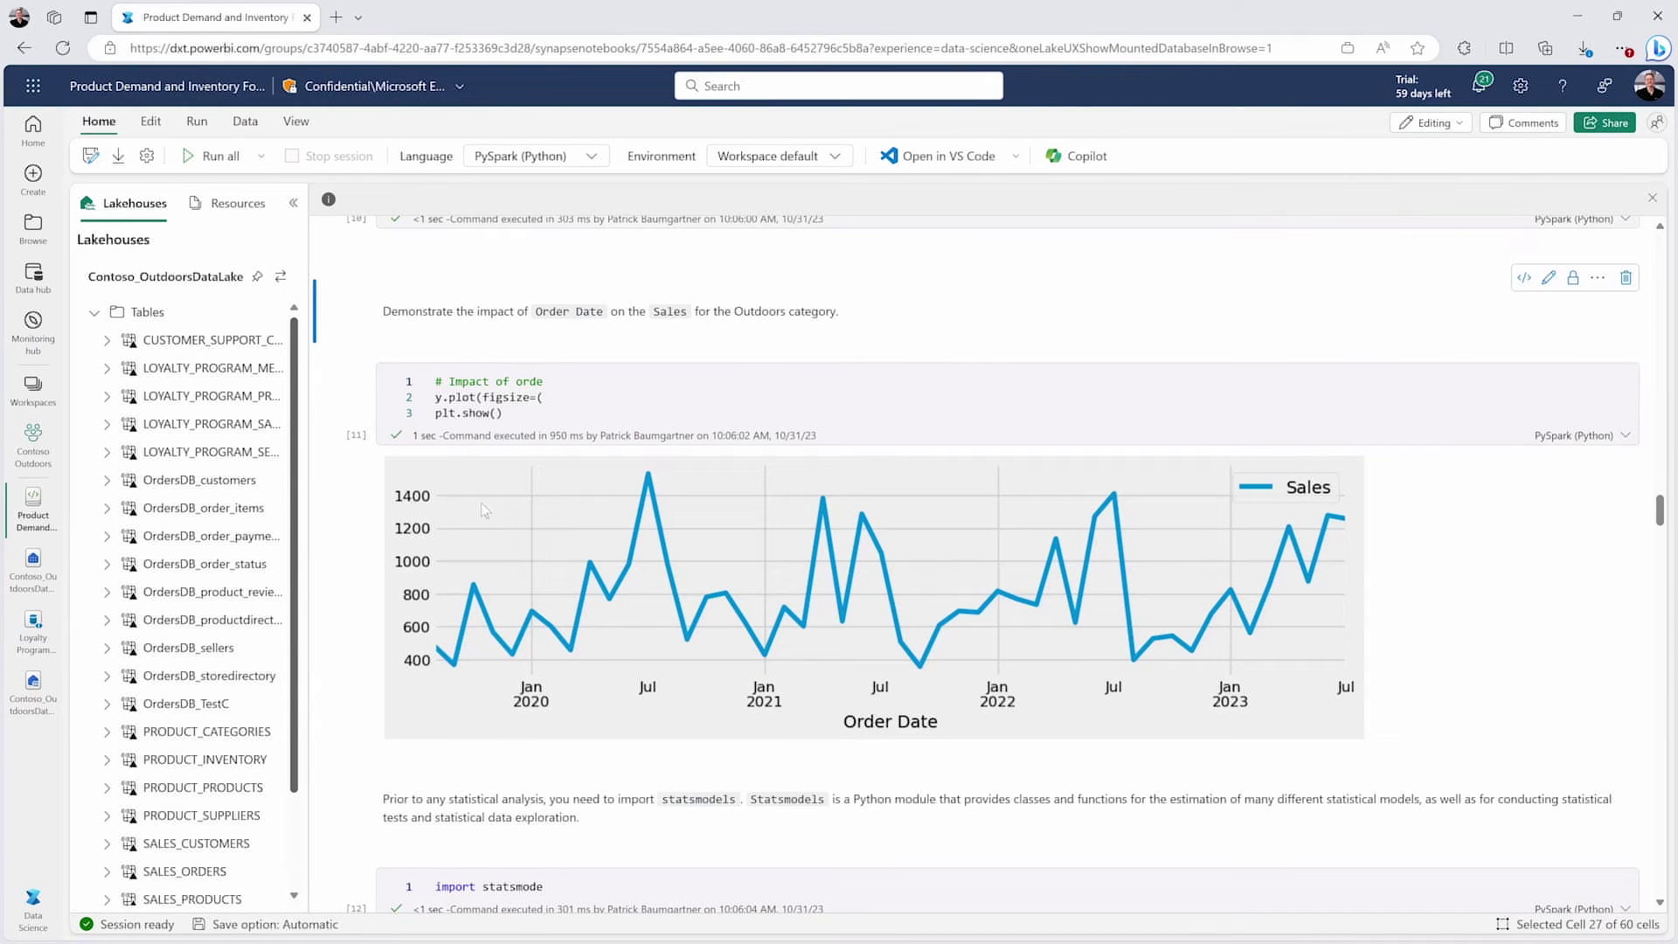
Scroll through the notebook's seasonal decomposition plots, then return to the ContosoOutdoors lineage.
scroll(523, 548, "down", 3)
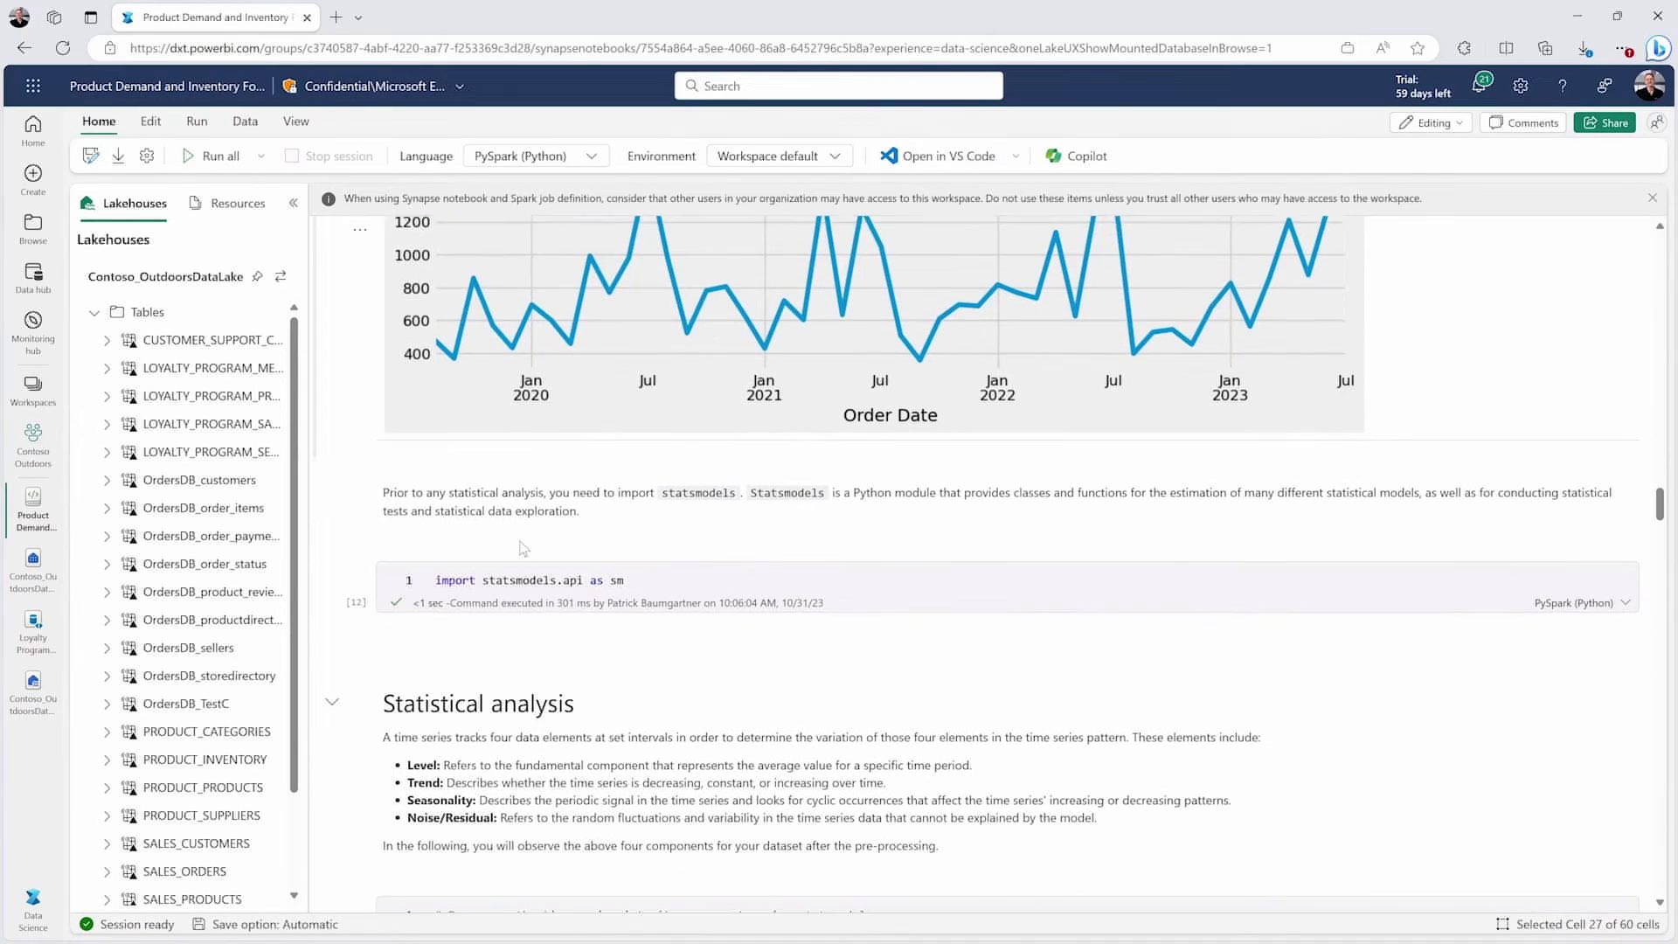
scroll(522, 548, "down", 4)
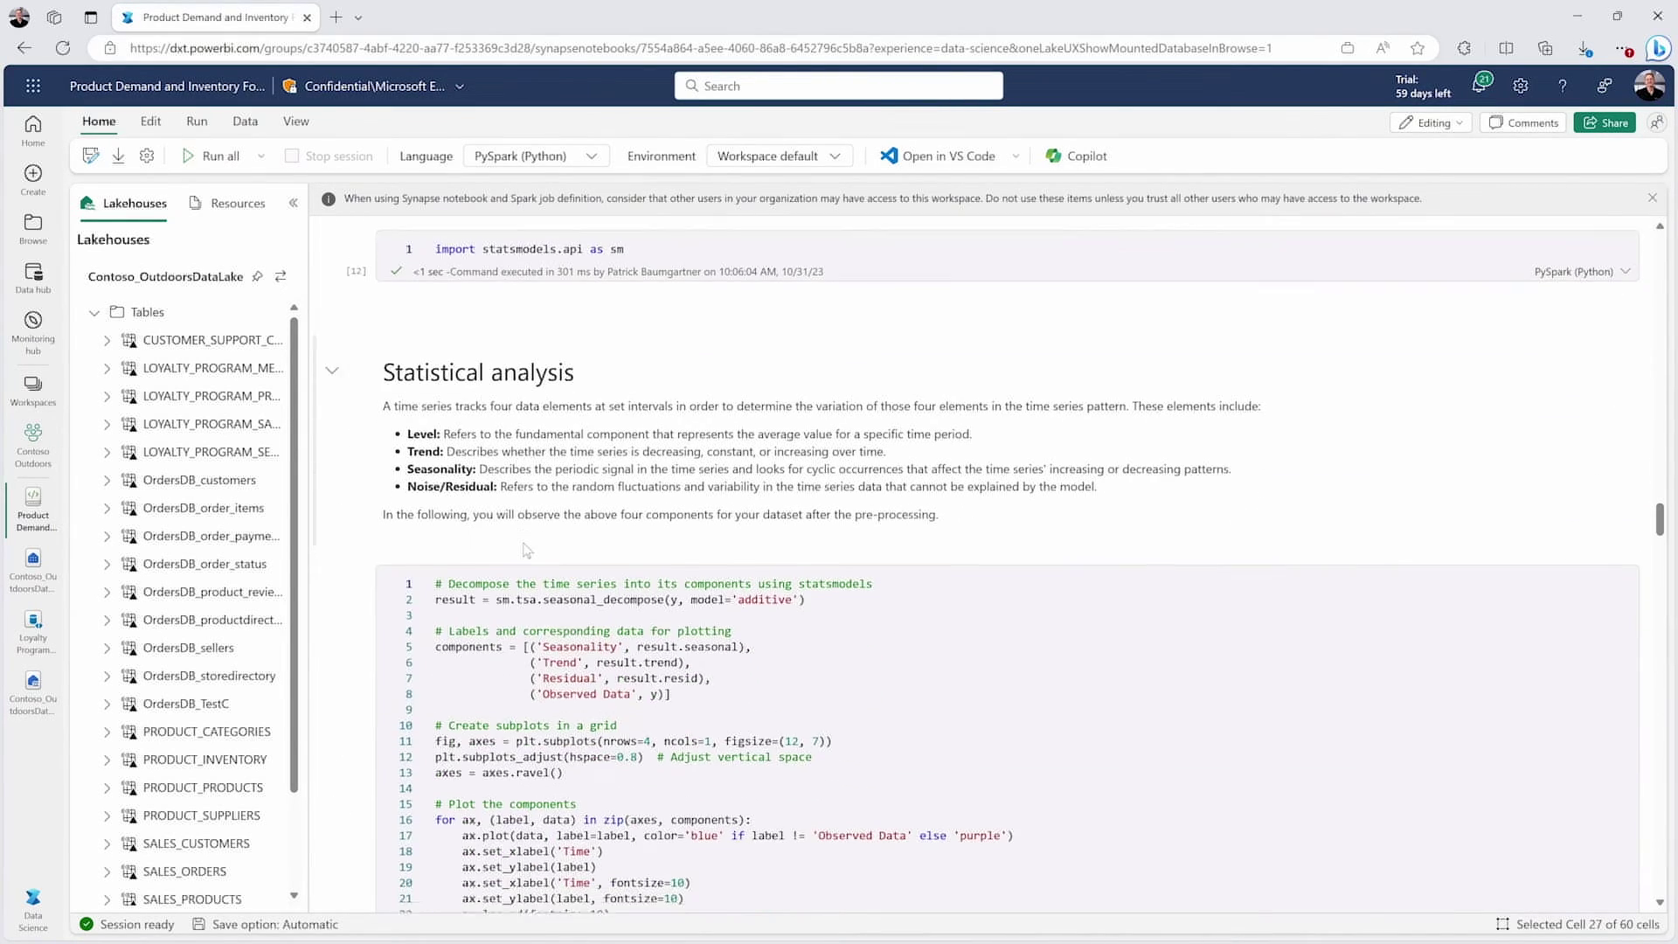
scroll(527, 548, "down", 4)
scroll(527, 549, "down", 2)
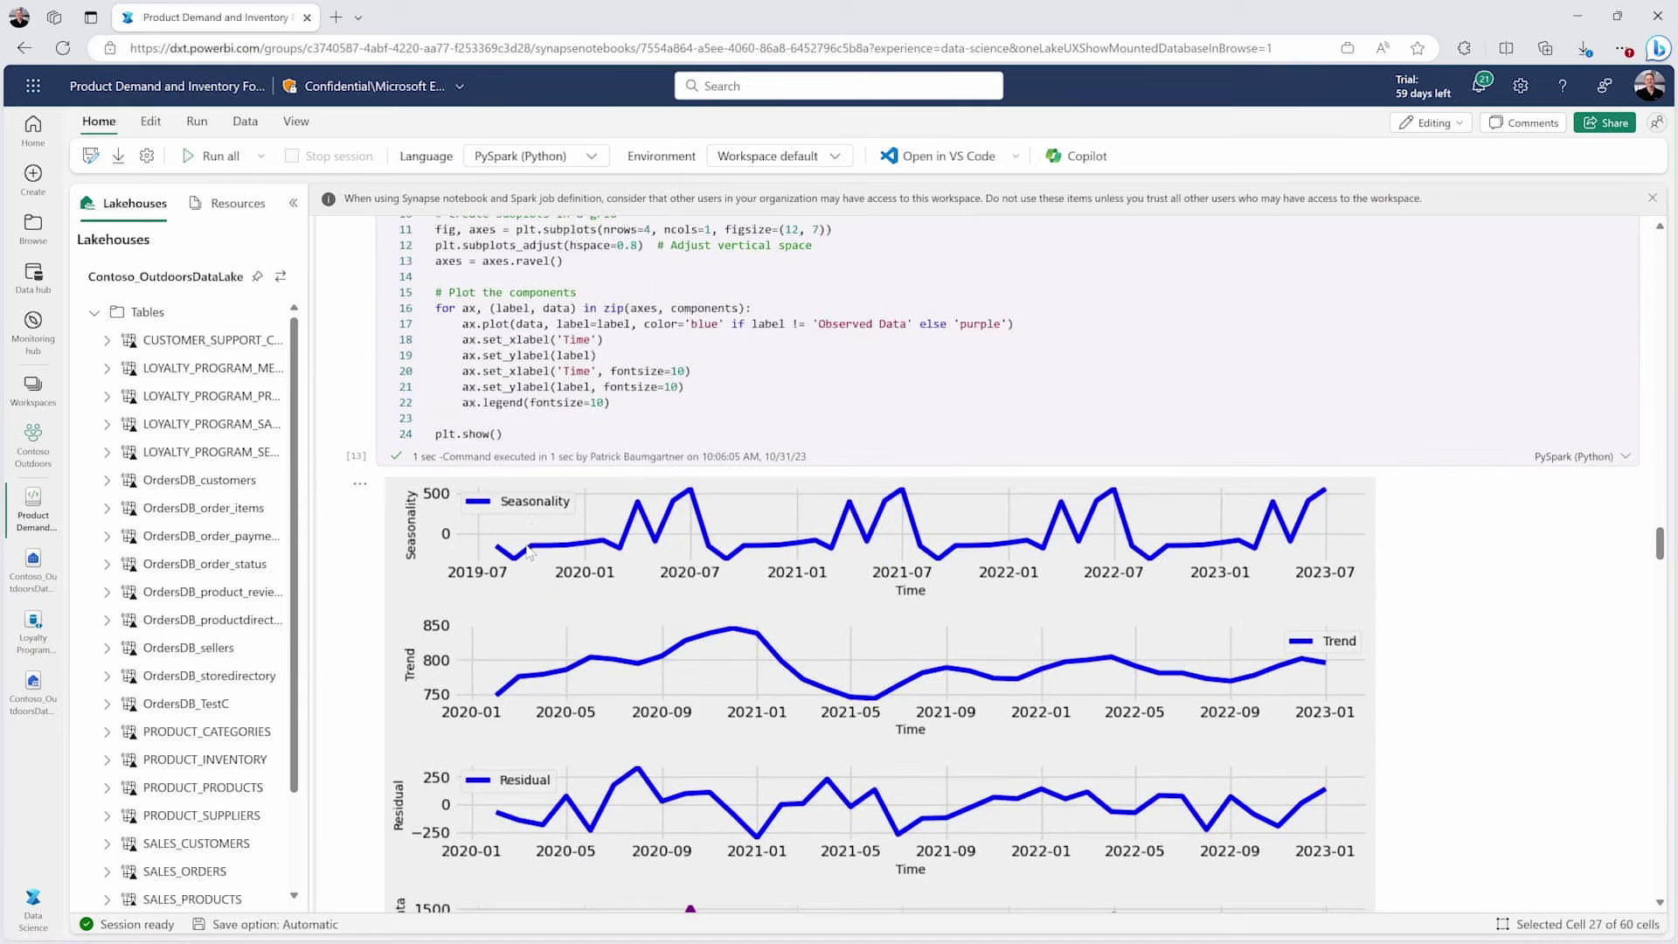
scroll(529, 552, "down", 1)
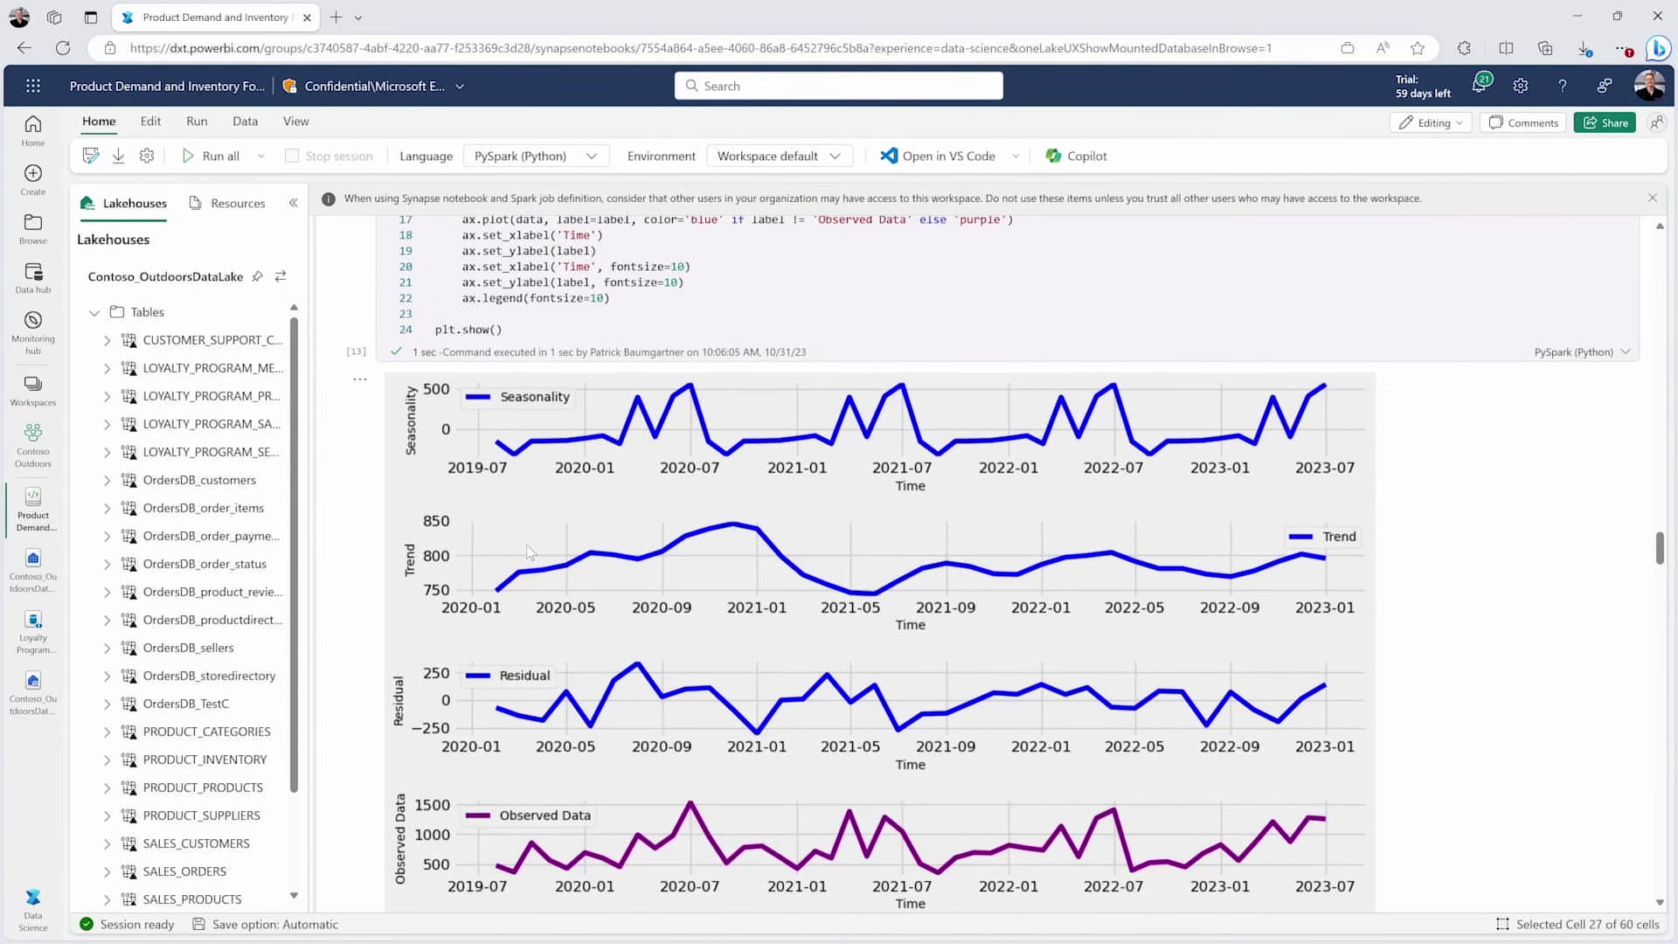
scroll(528, 553, "down", 1)
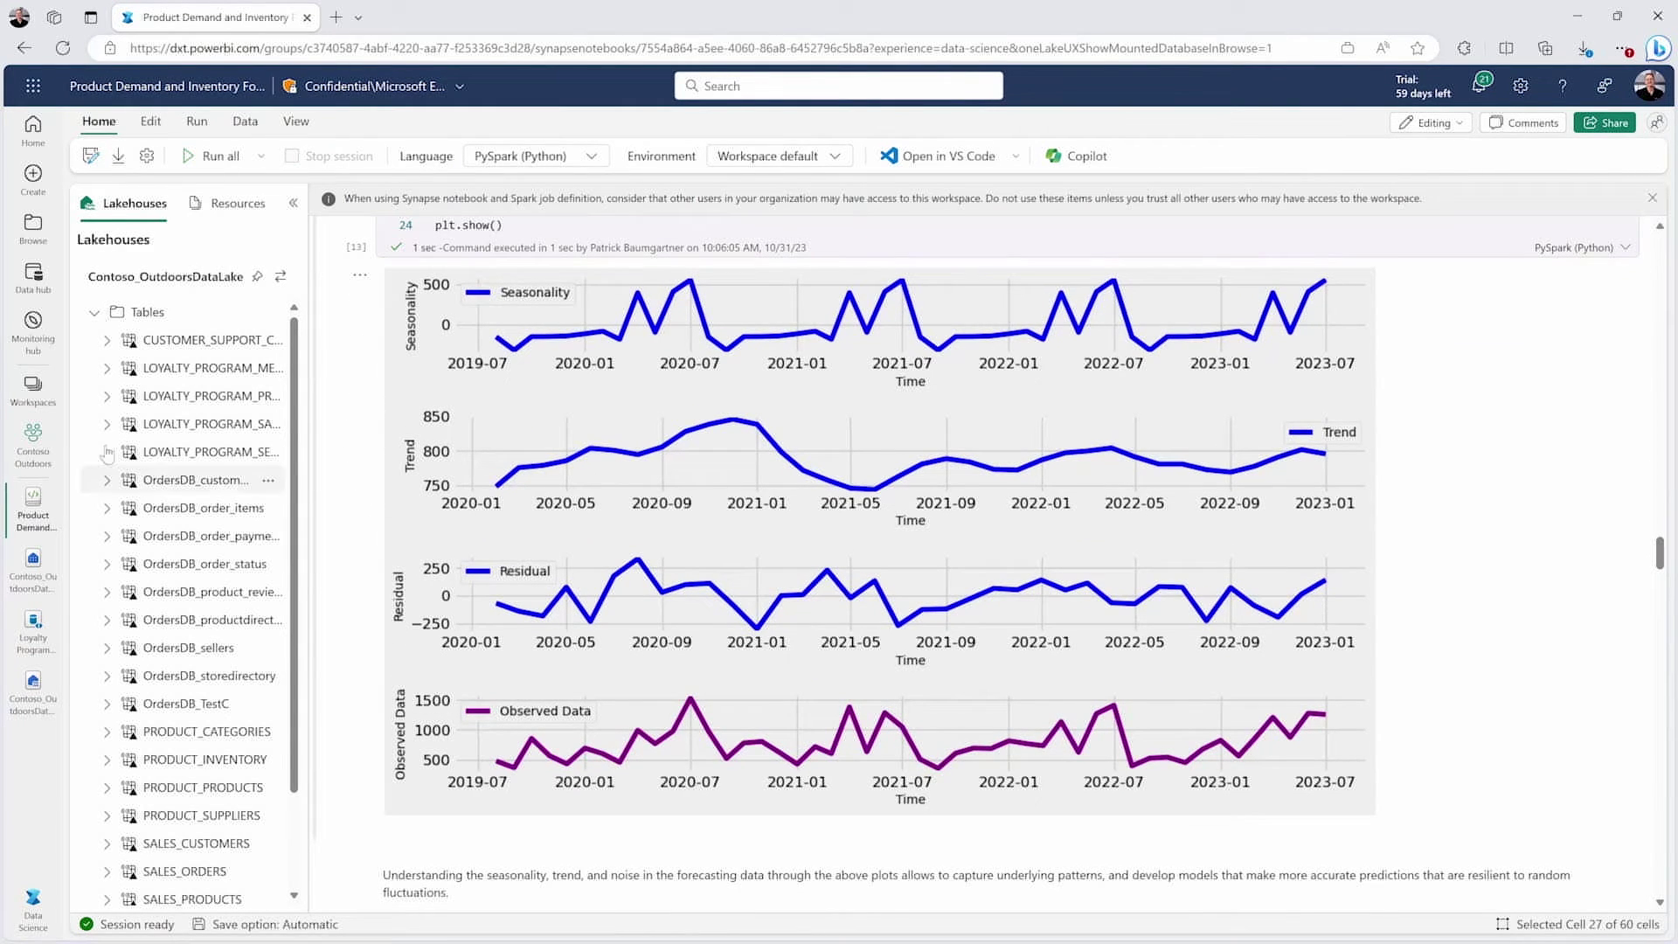
left_click(35, 450)
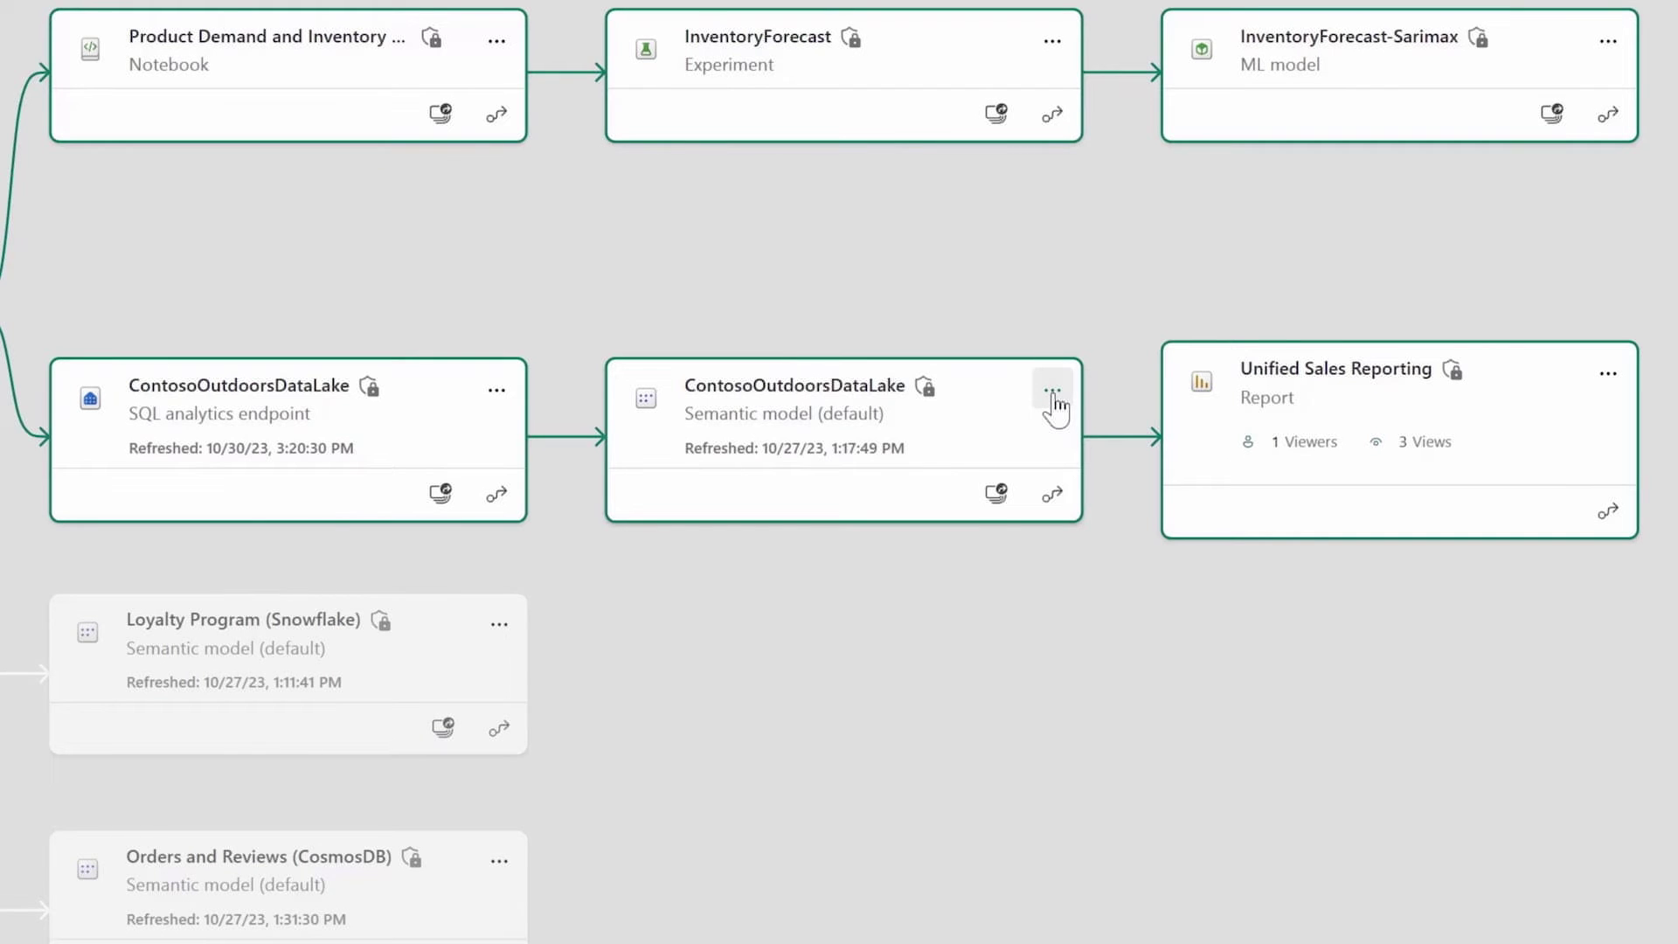
Generate a report from the semantic model with Copilot prompt 'Create a report showing order status for loyalty program members'.
left_click(1053, 396)
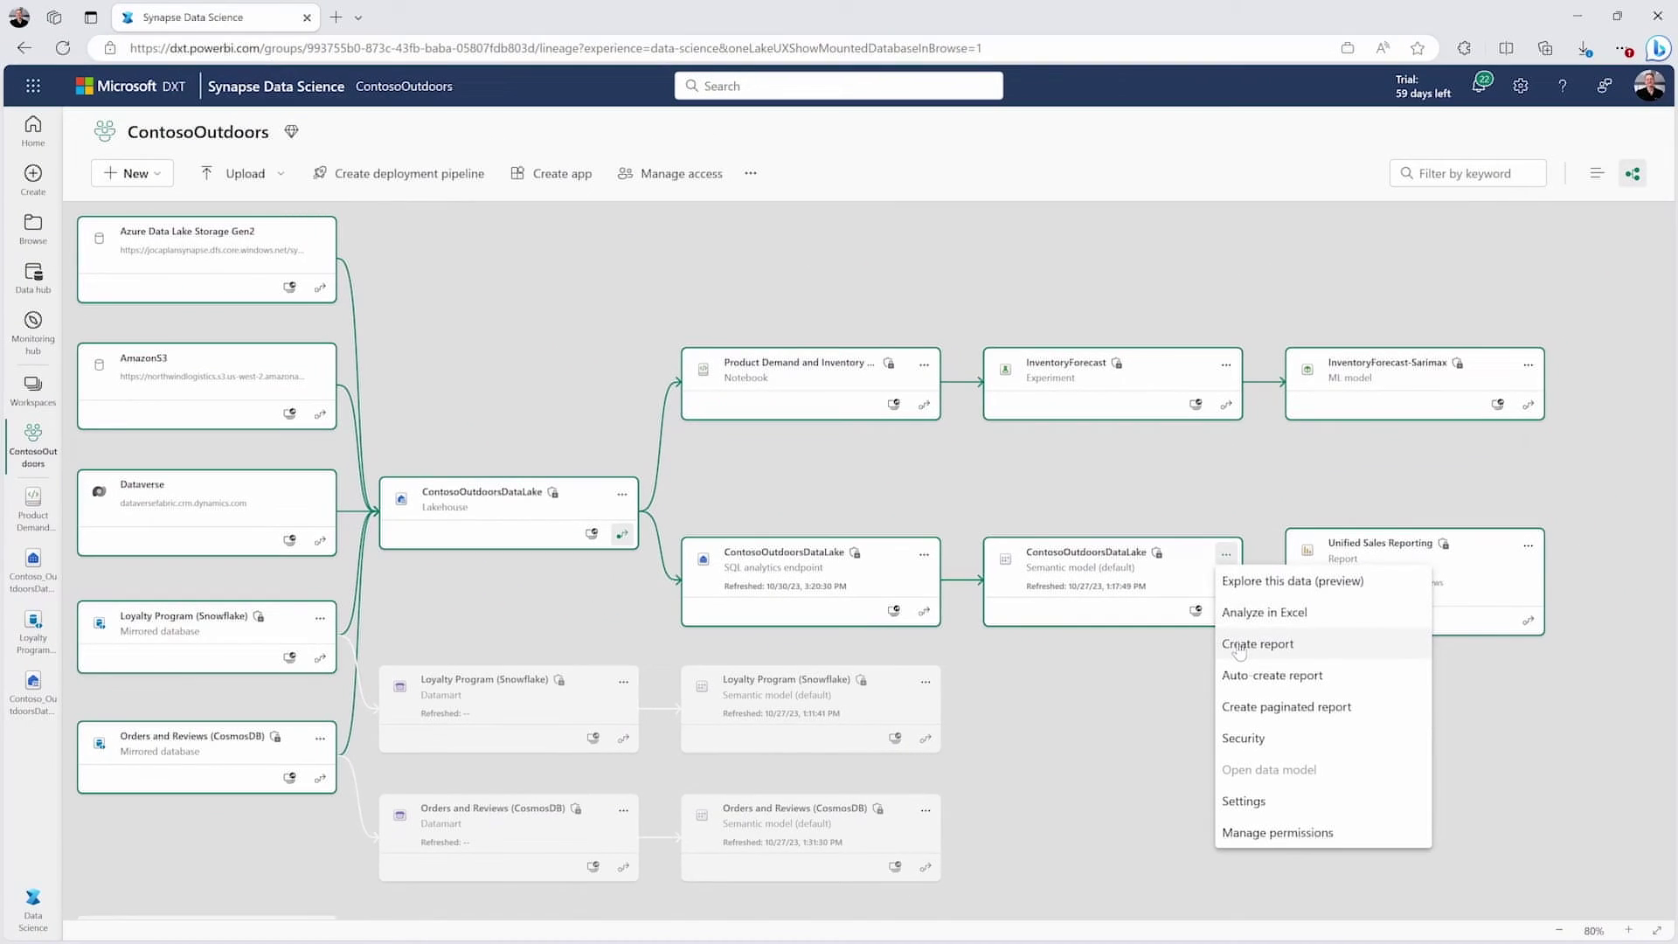
left_click(1239, 645)
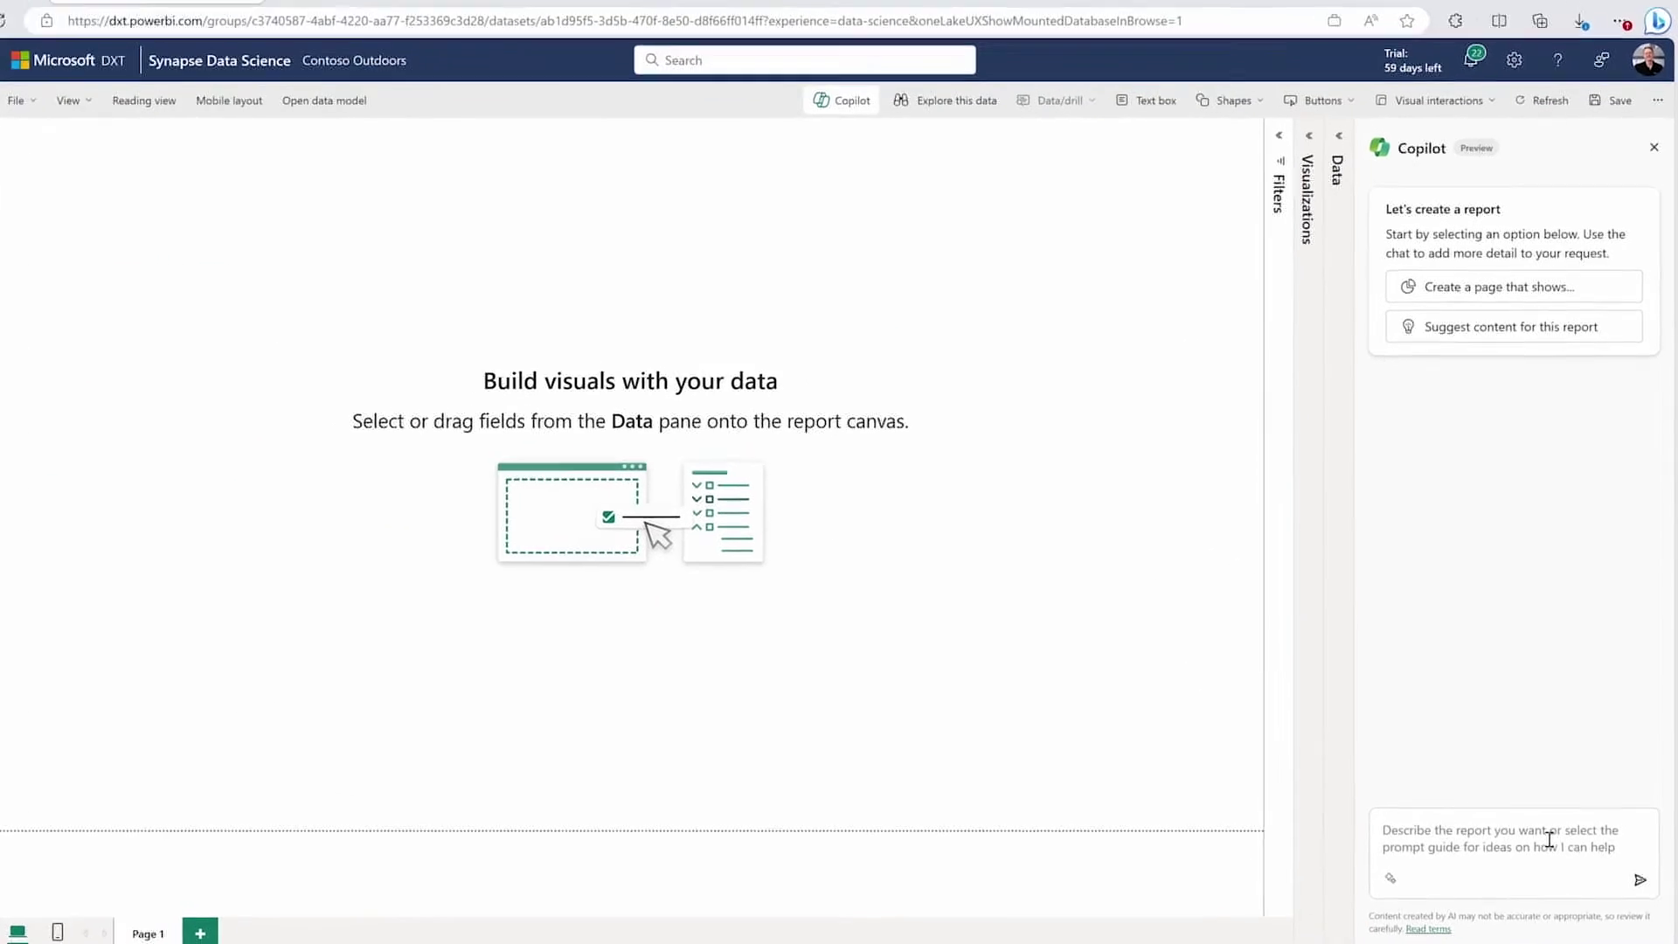
left_click(1554, 836)
type("Create a")
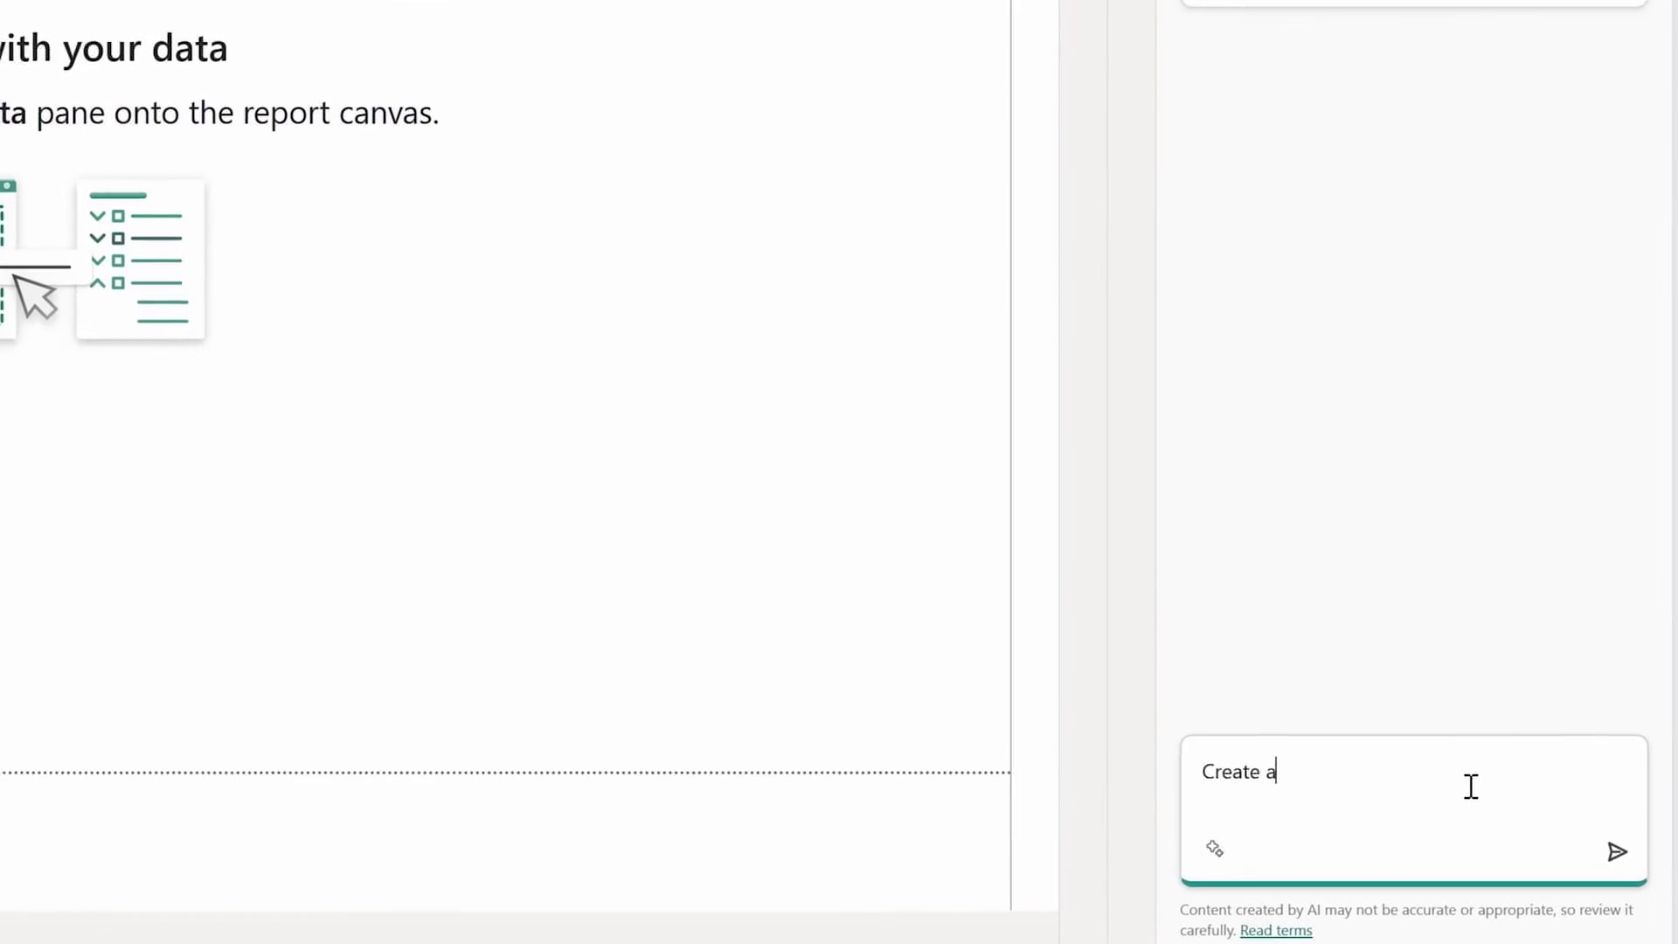
type(" report showing order stat")
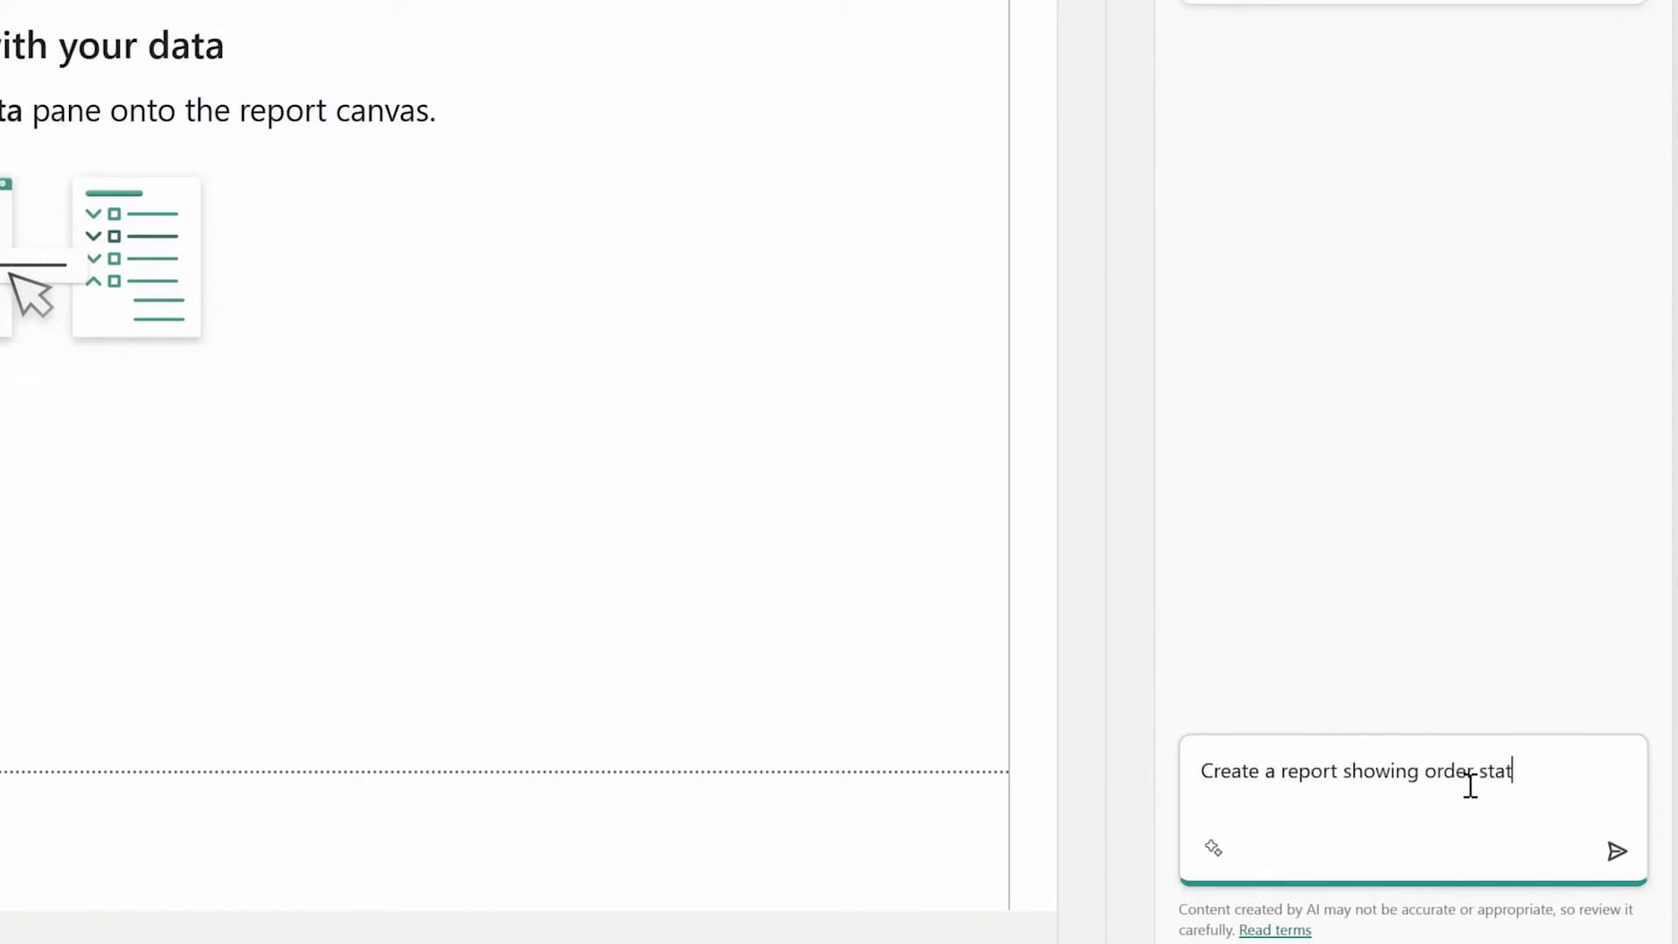
type("us for loyalty program")
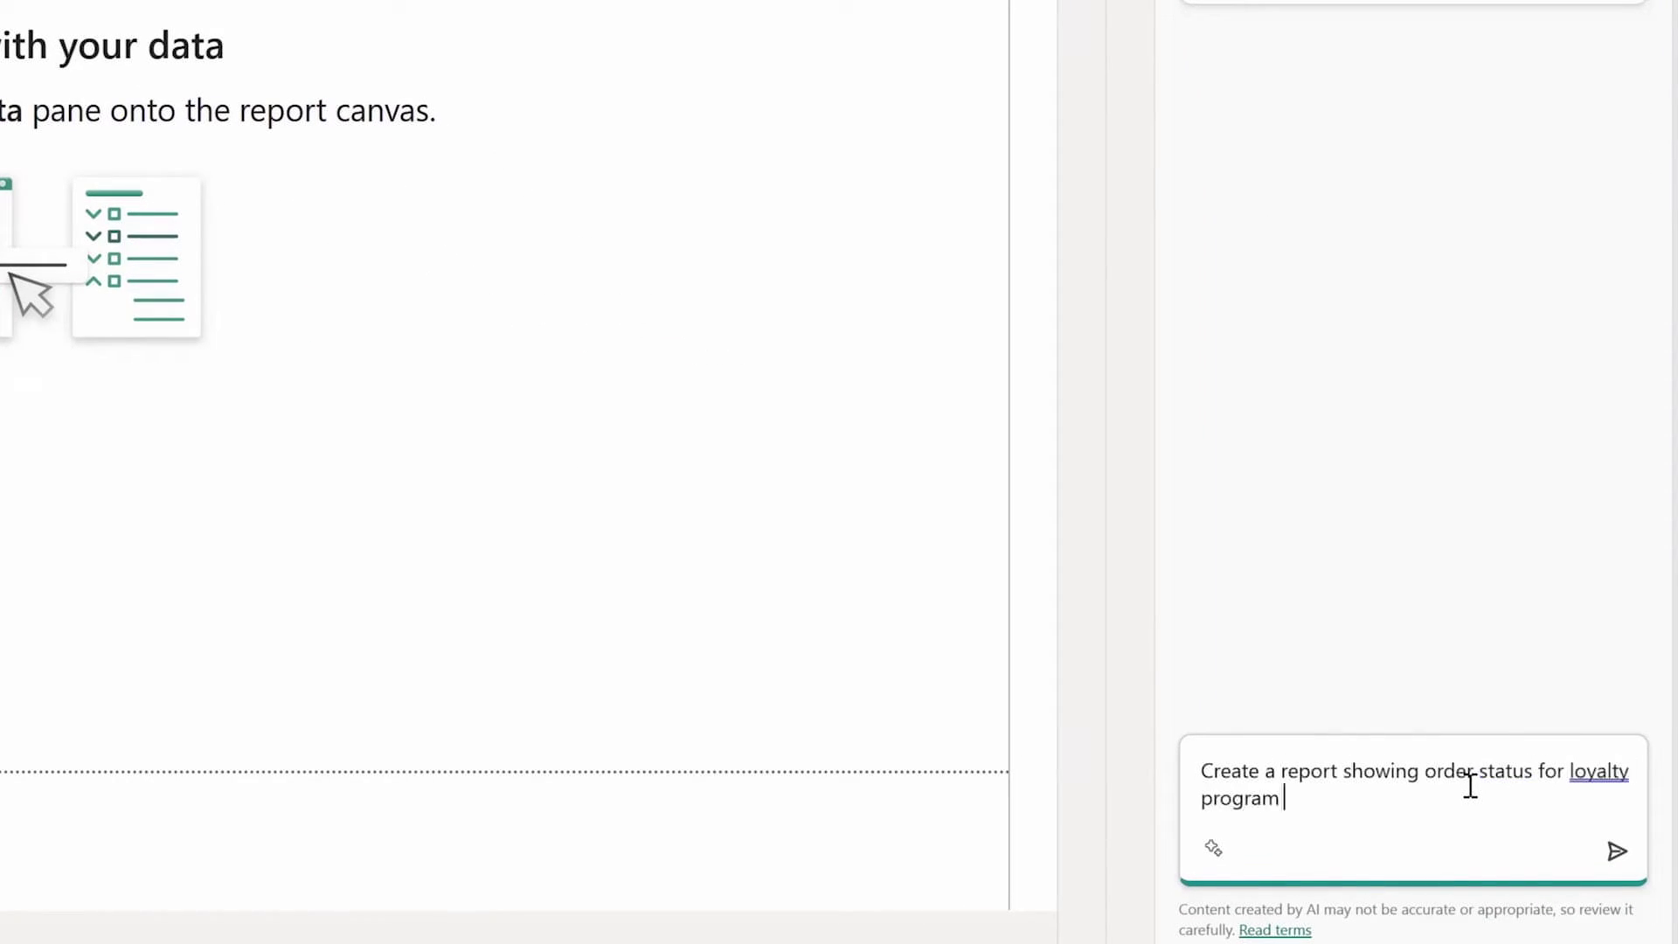
type(" members")
key("Return")
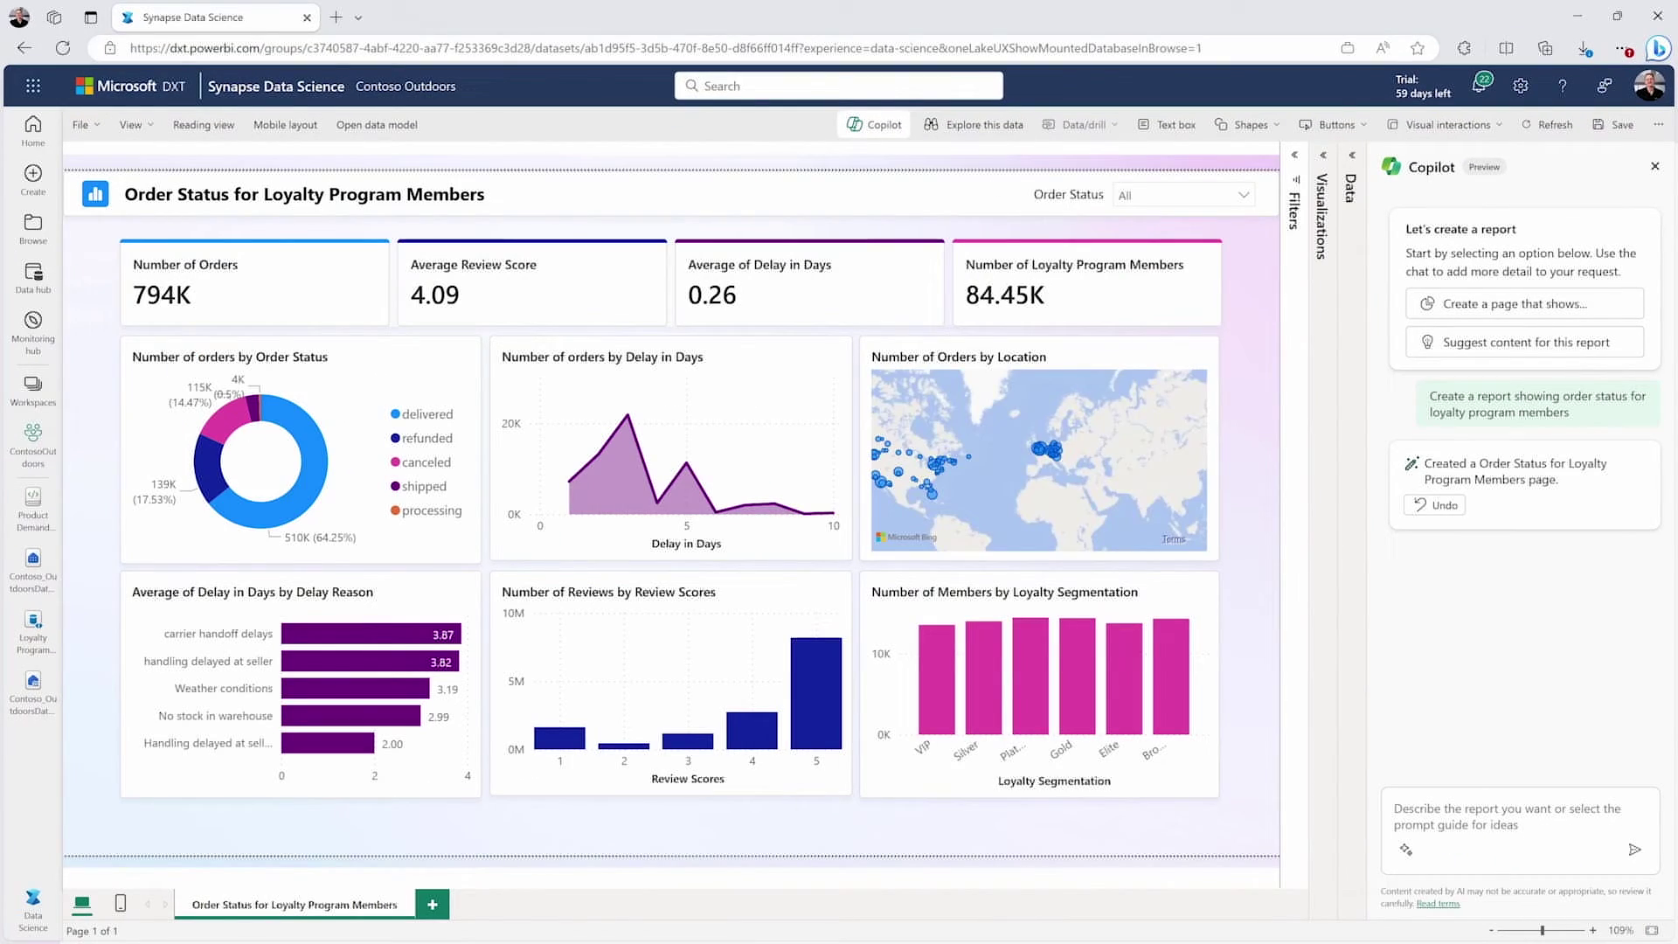
Filter to review score 1, move the location map to the bottom-right slot, and close Copilot.
left_click(791, 782)
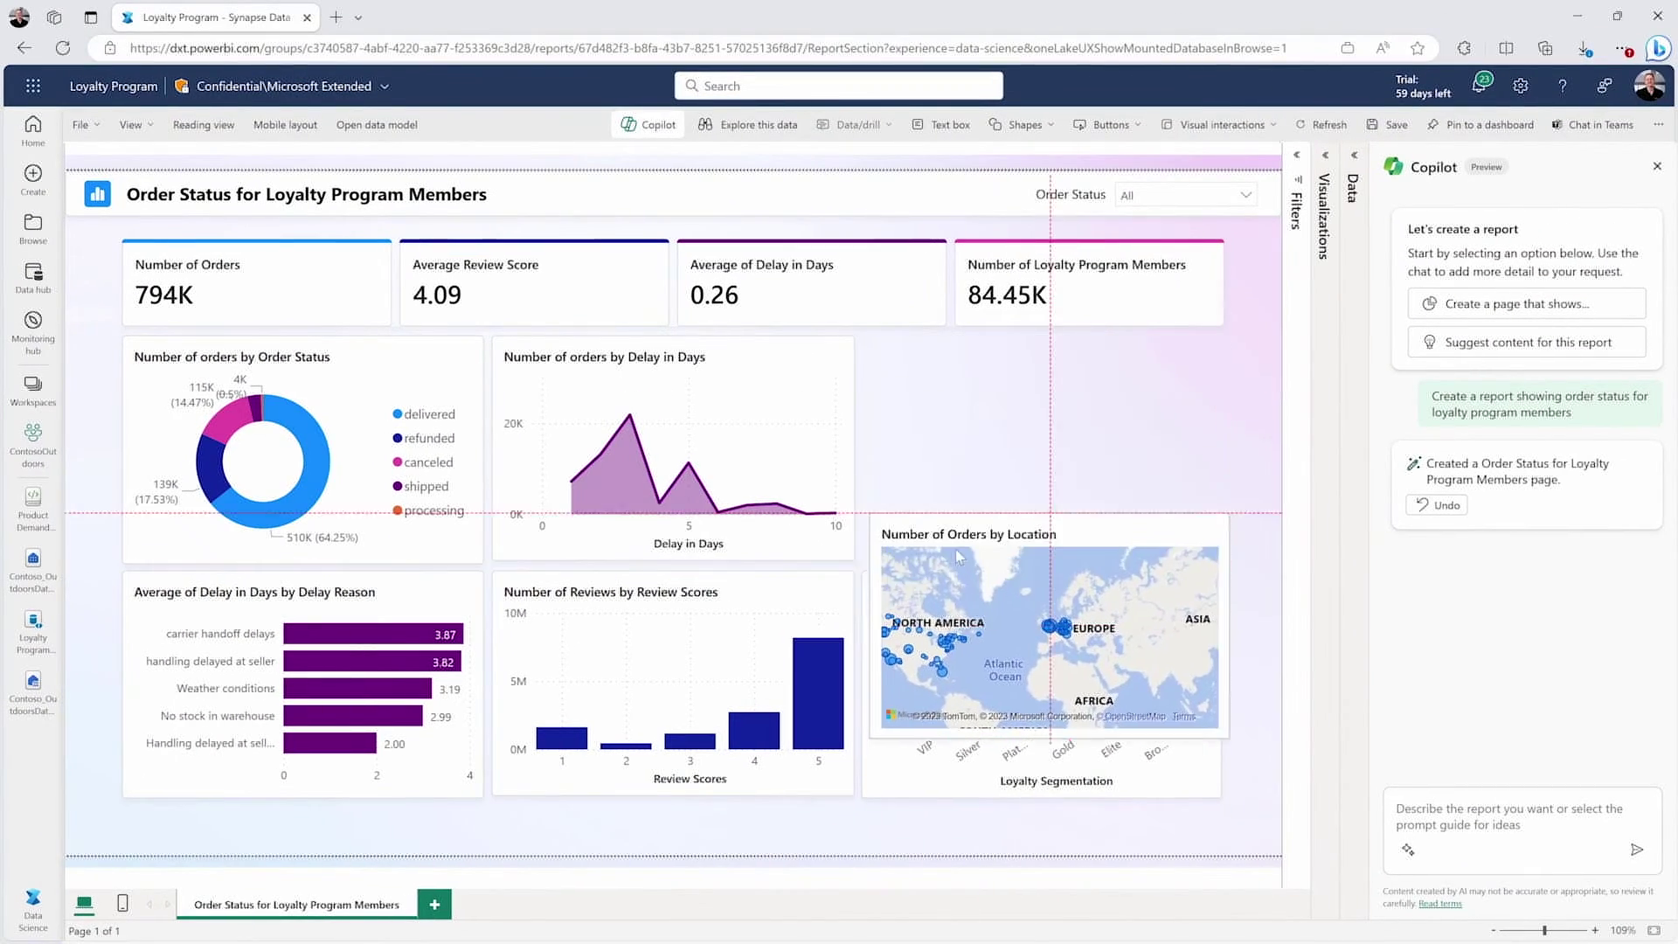
left_click_drag(950, 357, 953, 593)
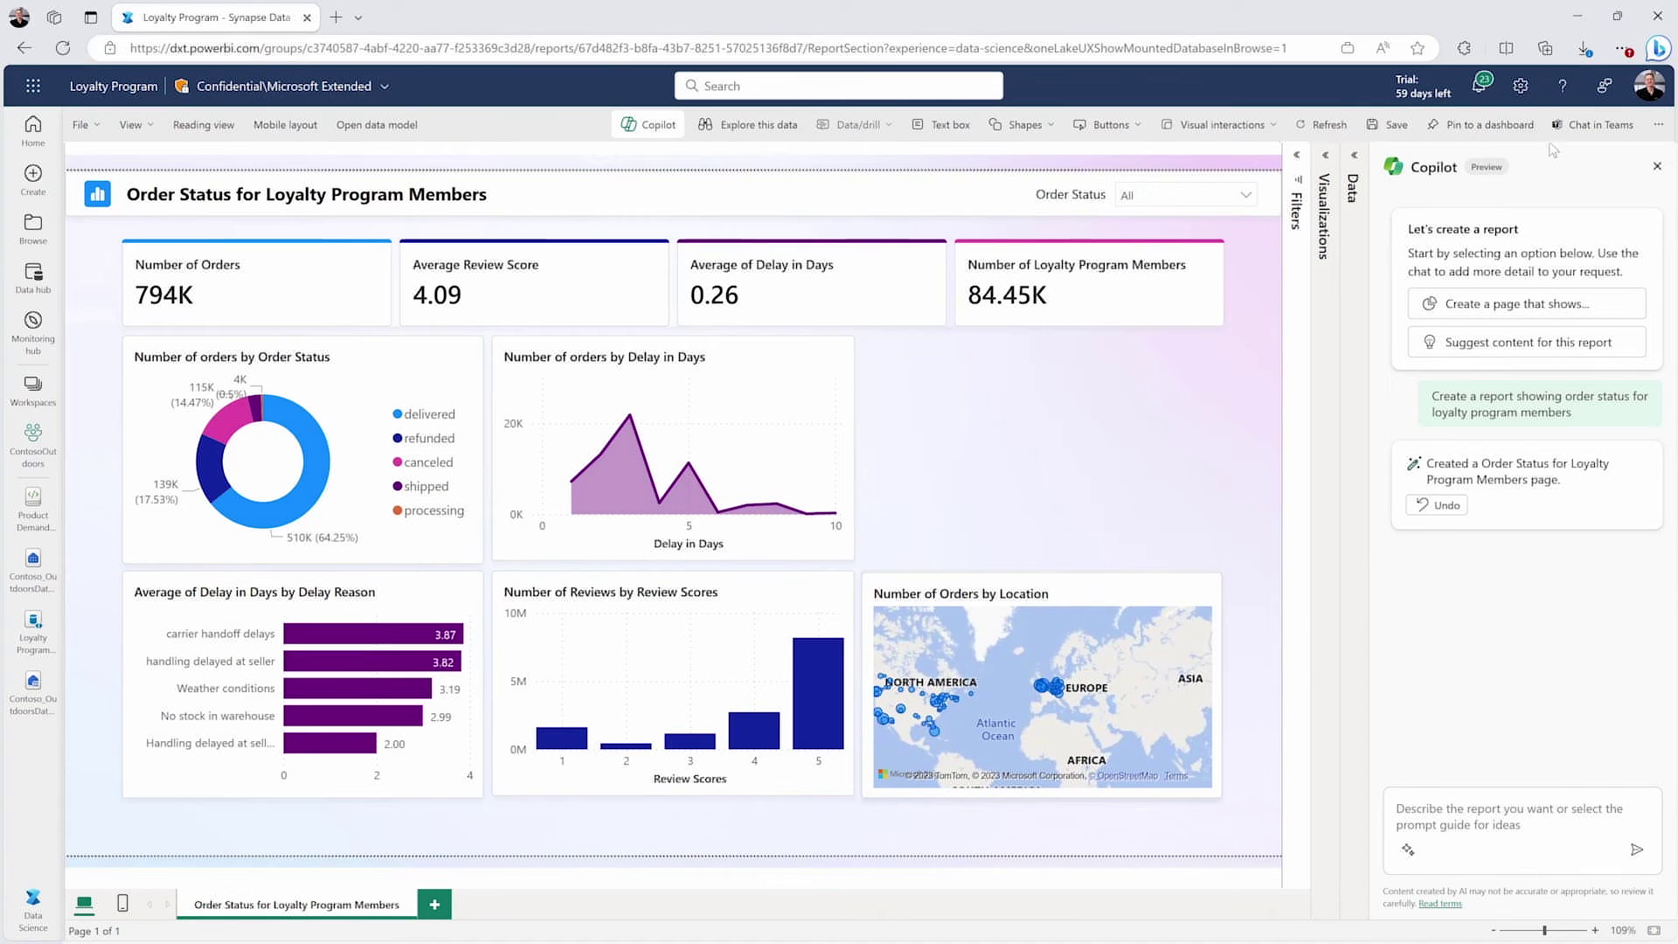
left_click(1657, 166)
left_click(1631, 159)
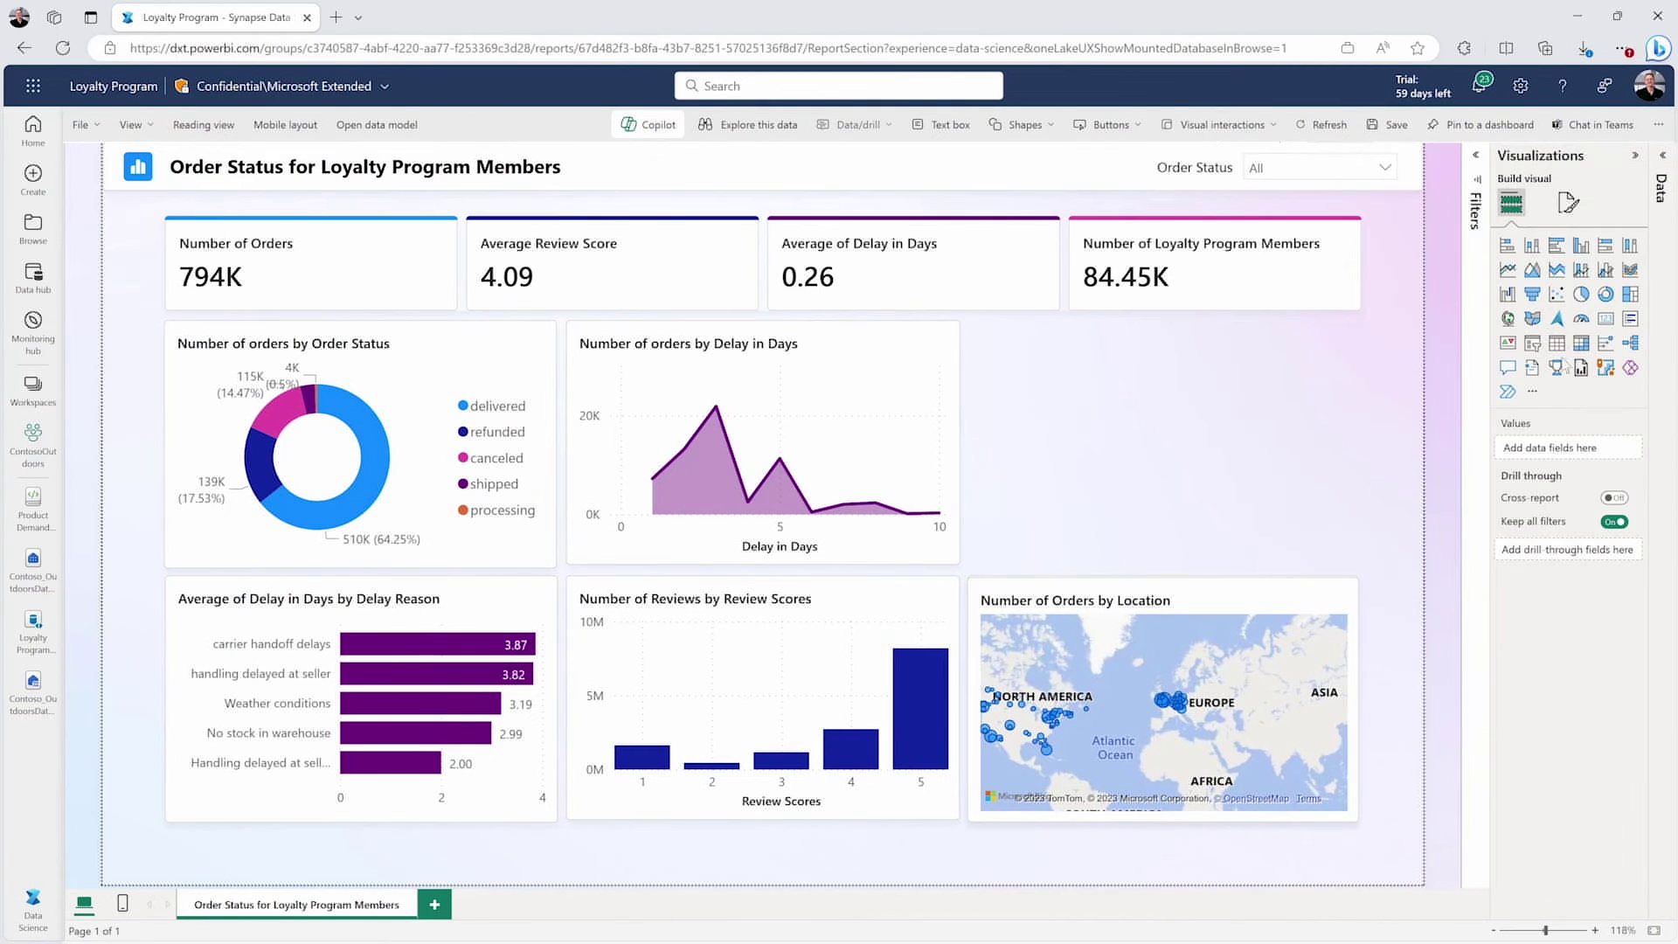
Add a Copilot narrative requesting 5 formatted bullets of order-status facts for loyalty program members.
left_click(1532, 369)
left_click(1172, 423)
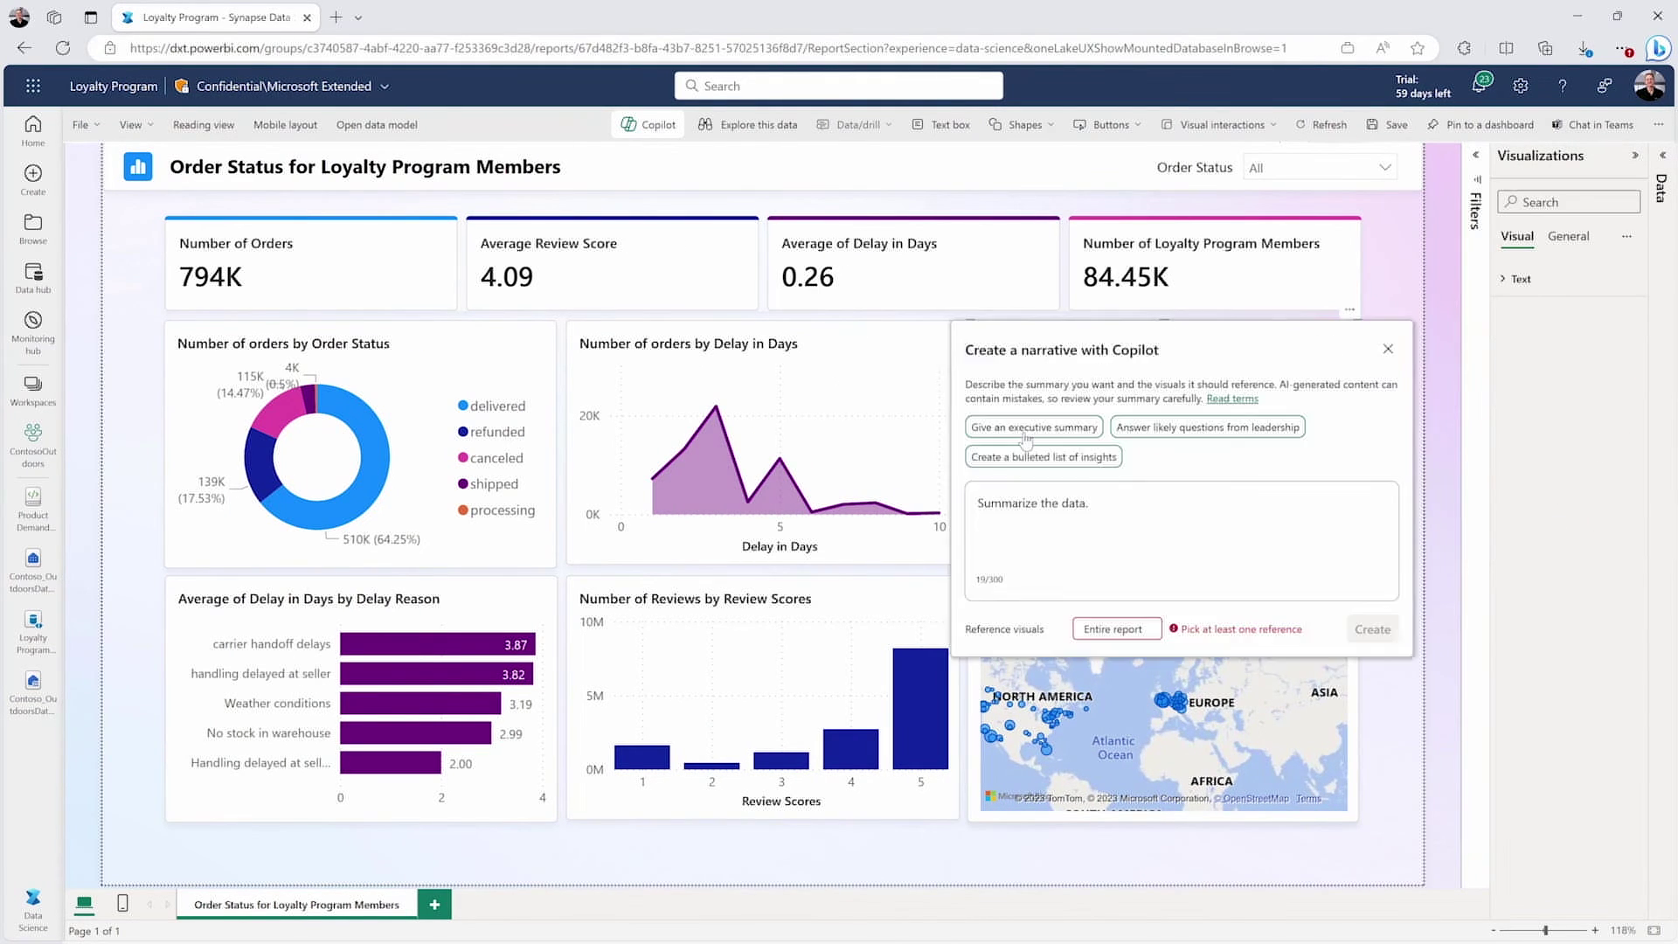
triple_click(1031, 515)
type("Provide 5 ")
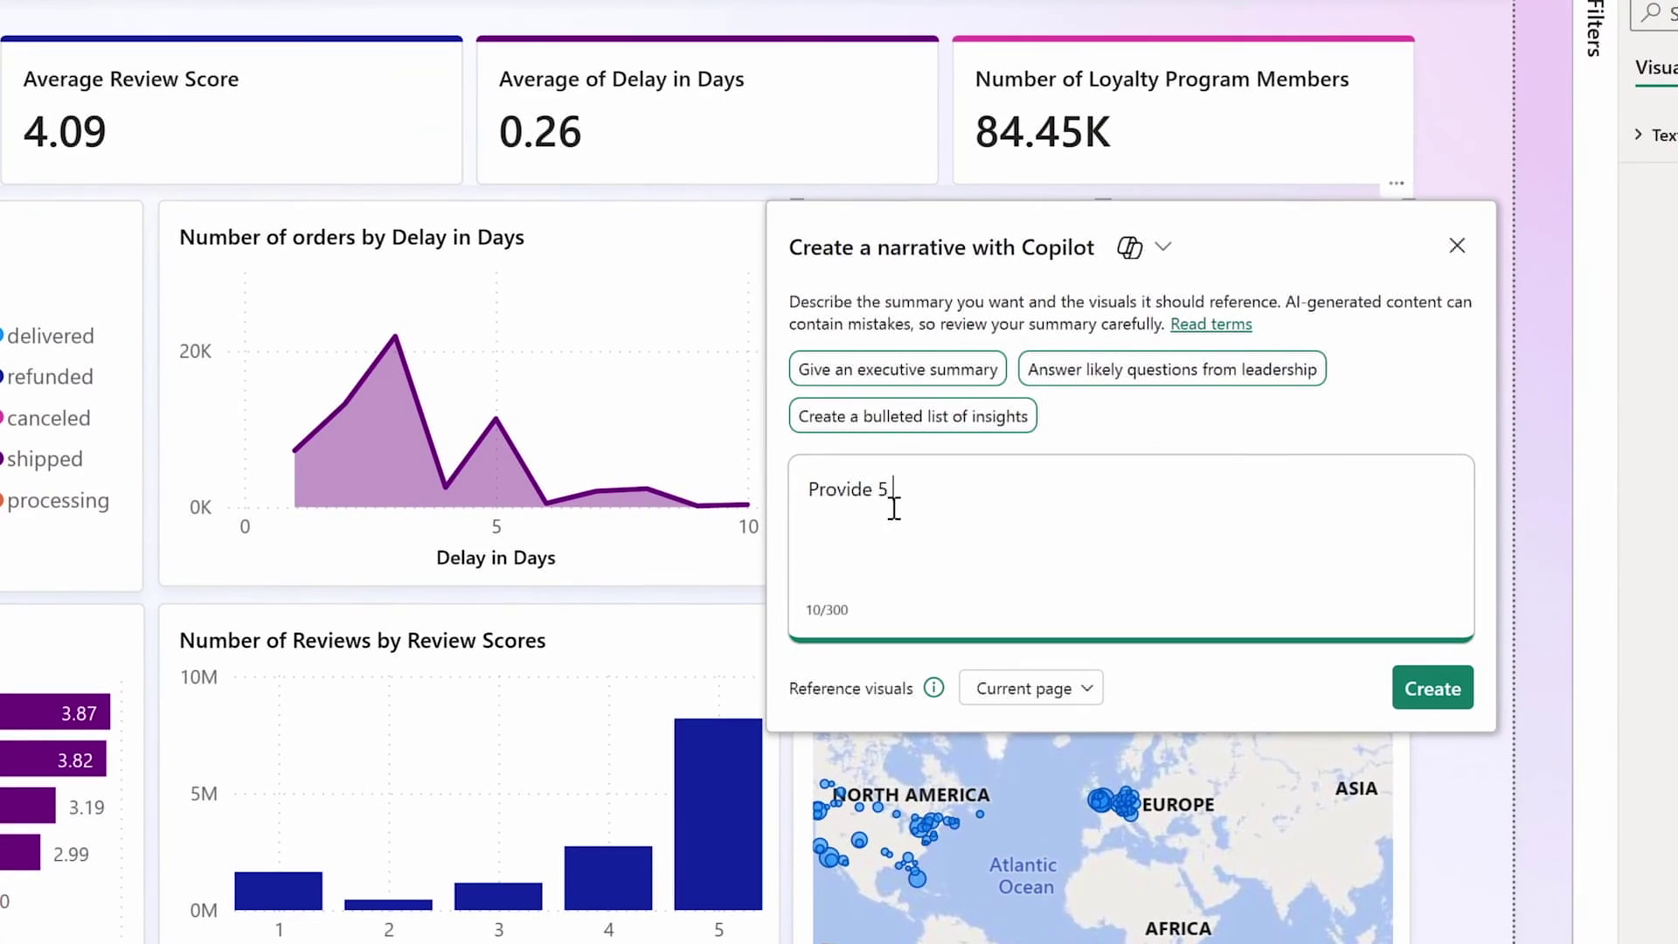
type("formatted bullets with key facts about ")
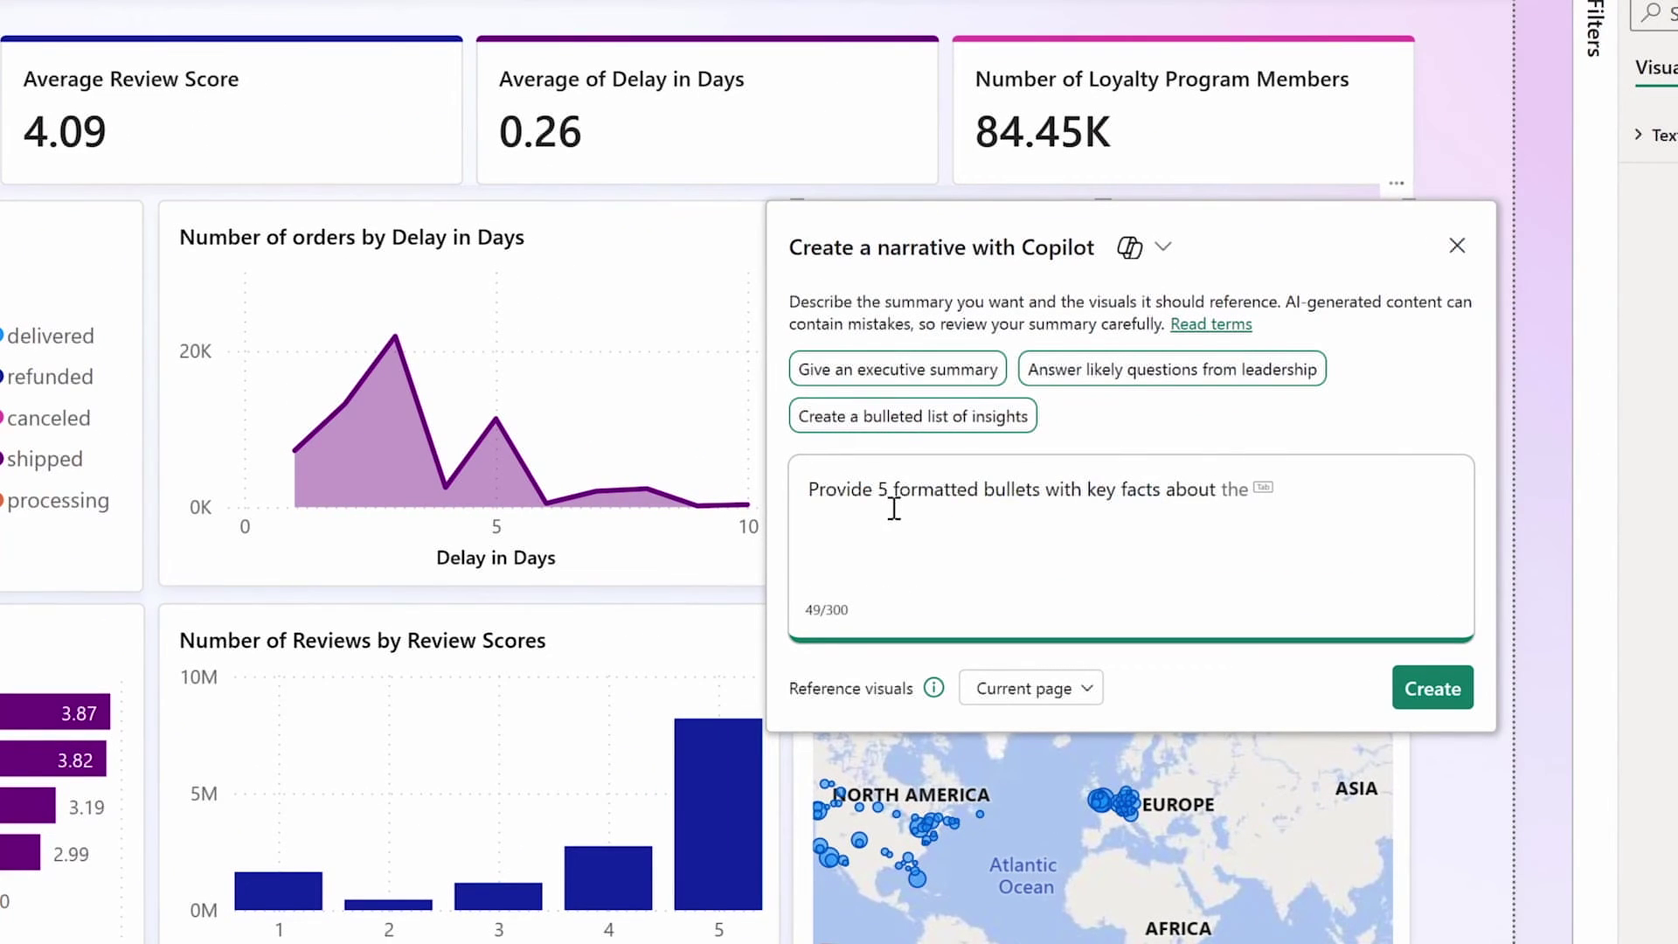
type("order status for loyalty progra")
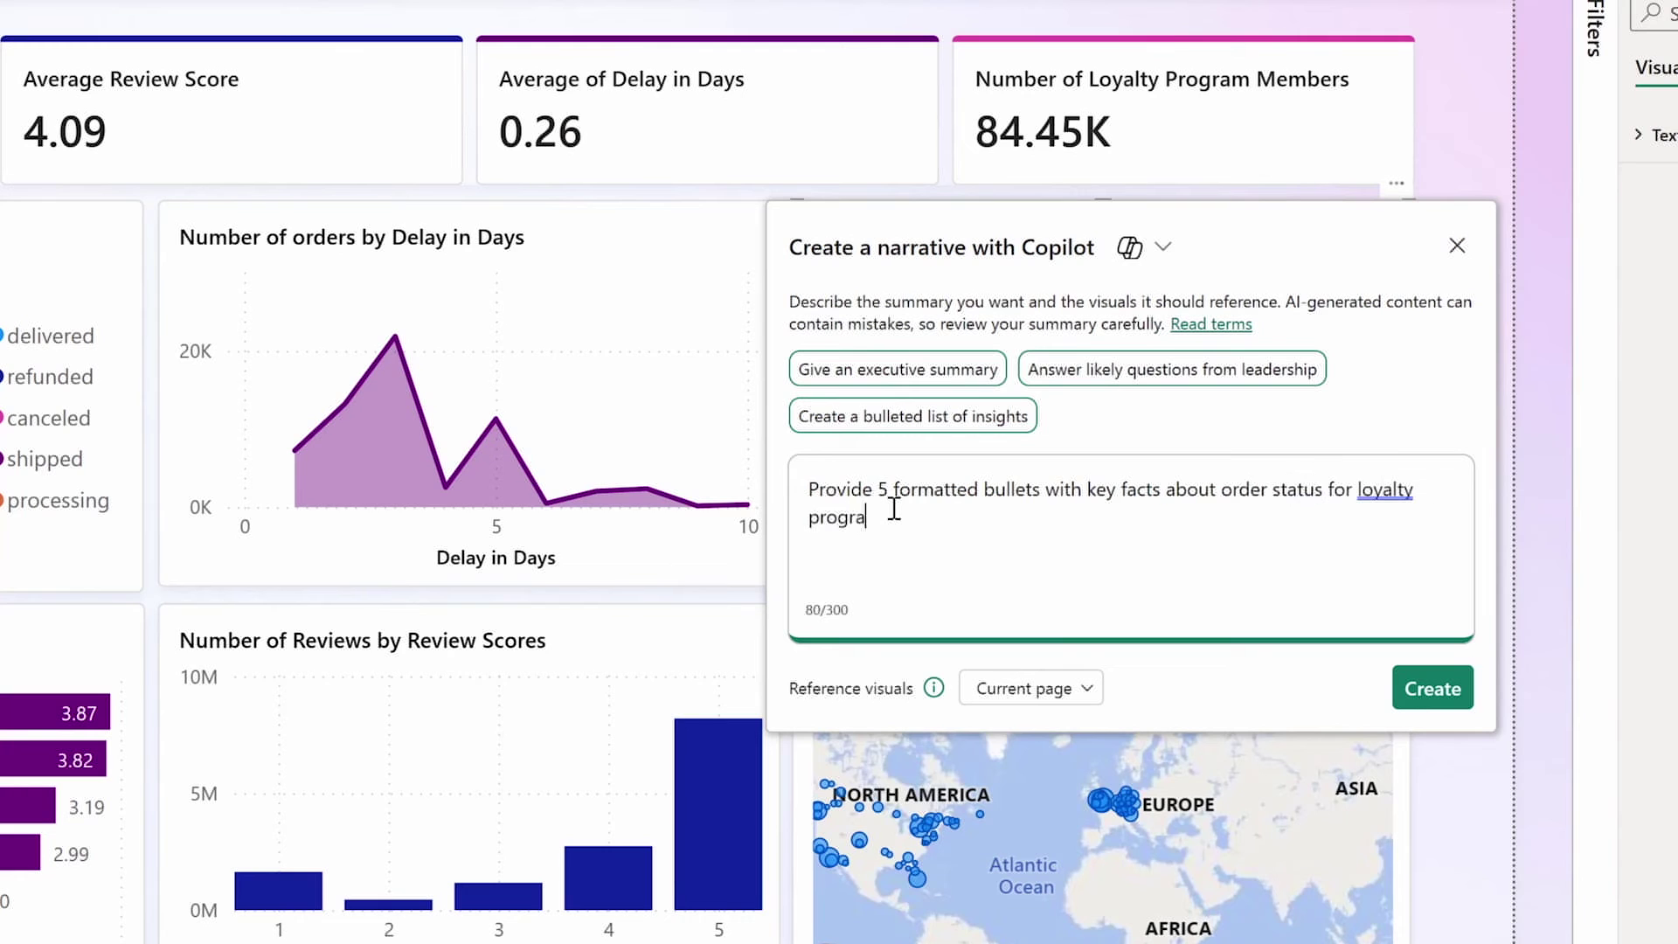
type("m members")
left_click(1434, 690)
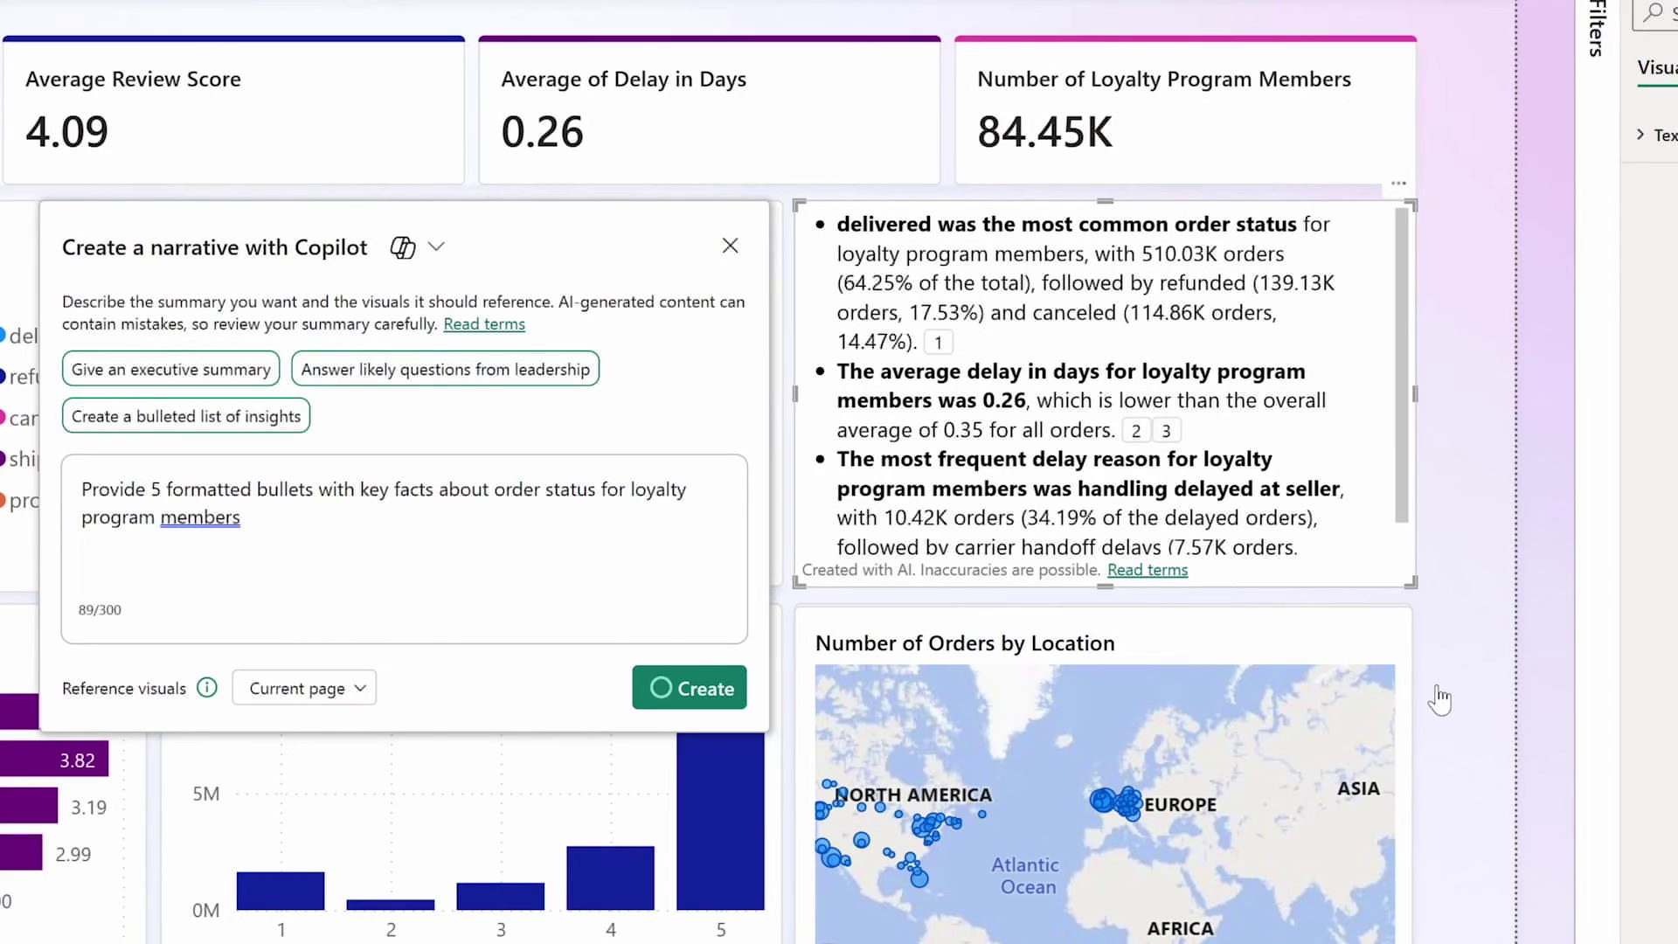
scroll(1185, 419, "down", 1)
scroll(1188, 426, "down", 1)
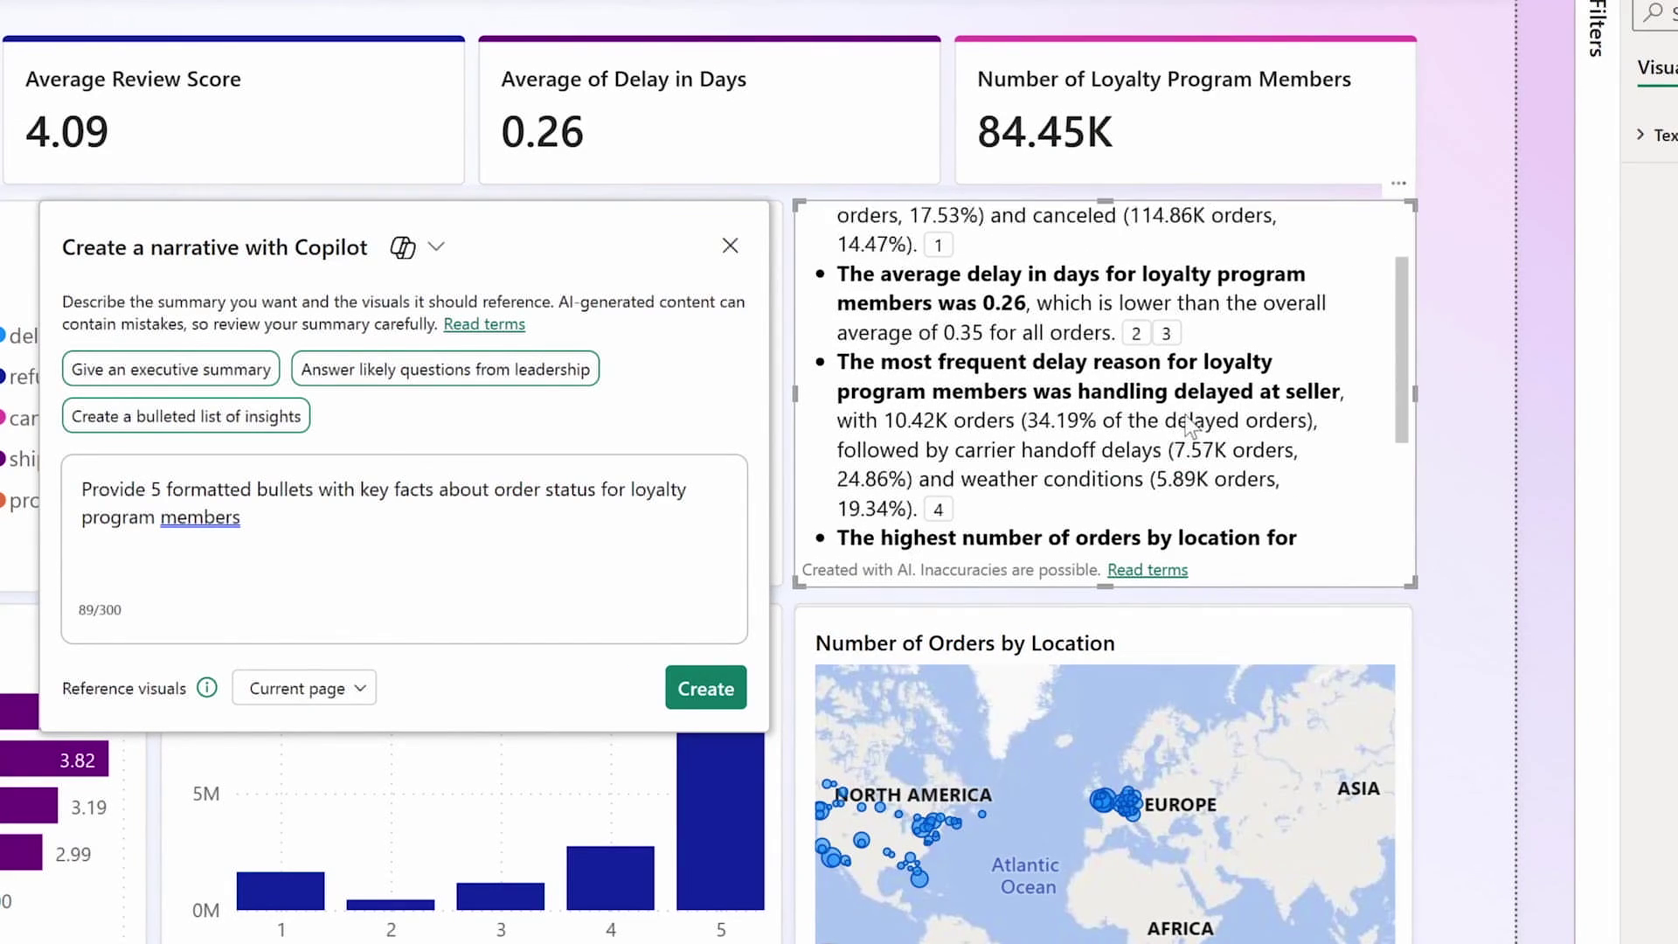
scroll(1083, 446, "up", 2)
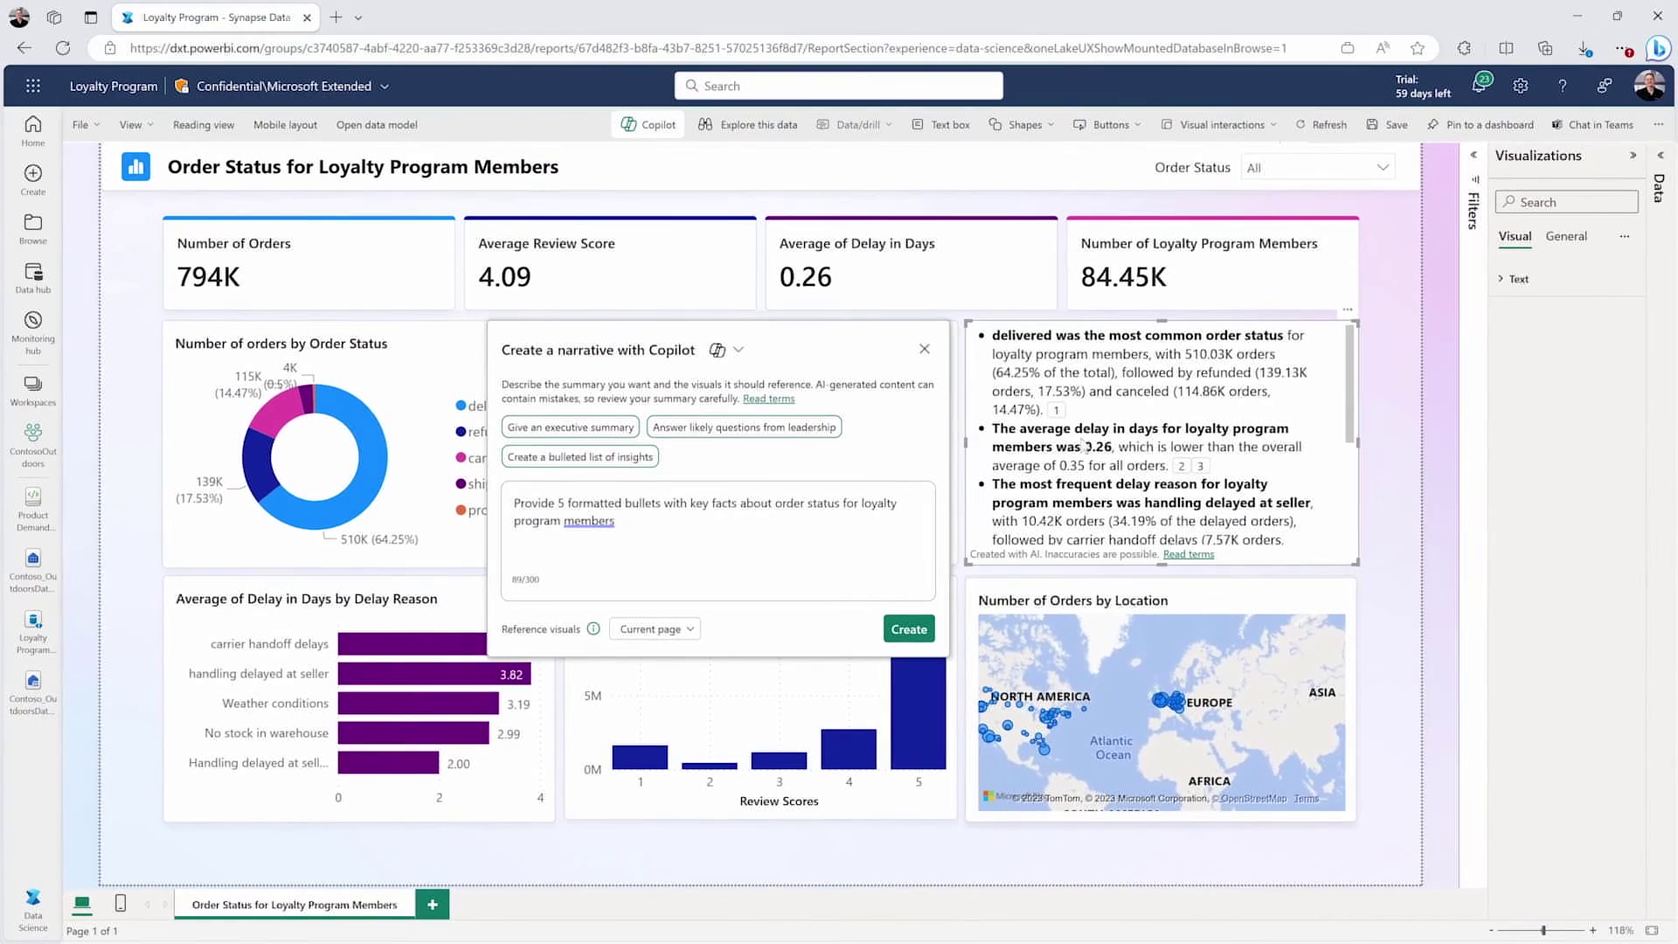
Close the narrative dialog, trace citation [1] to its chart, and select the Delay in Days chart.
left_click(926, 350)
mouse_move(1057, 411)
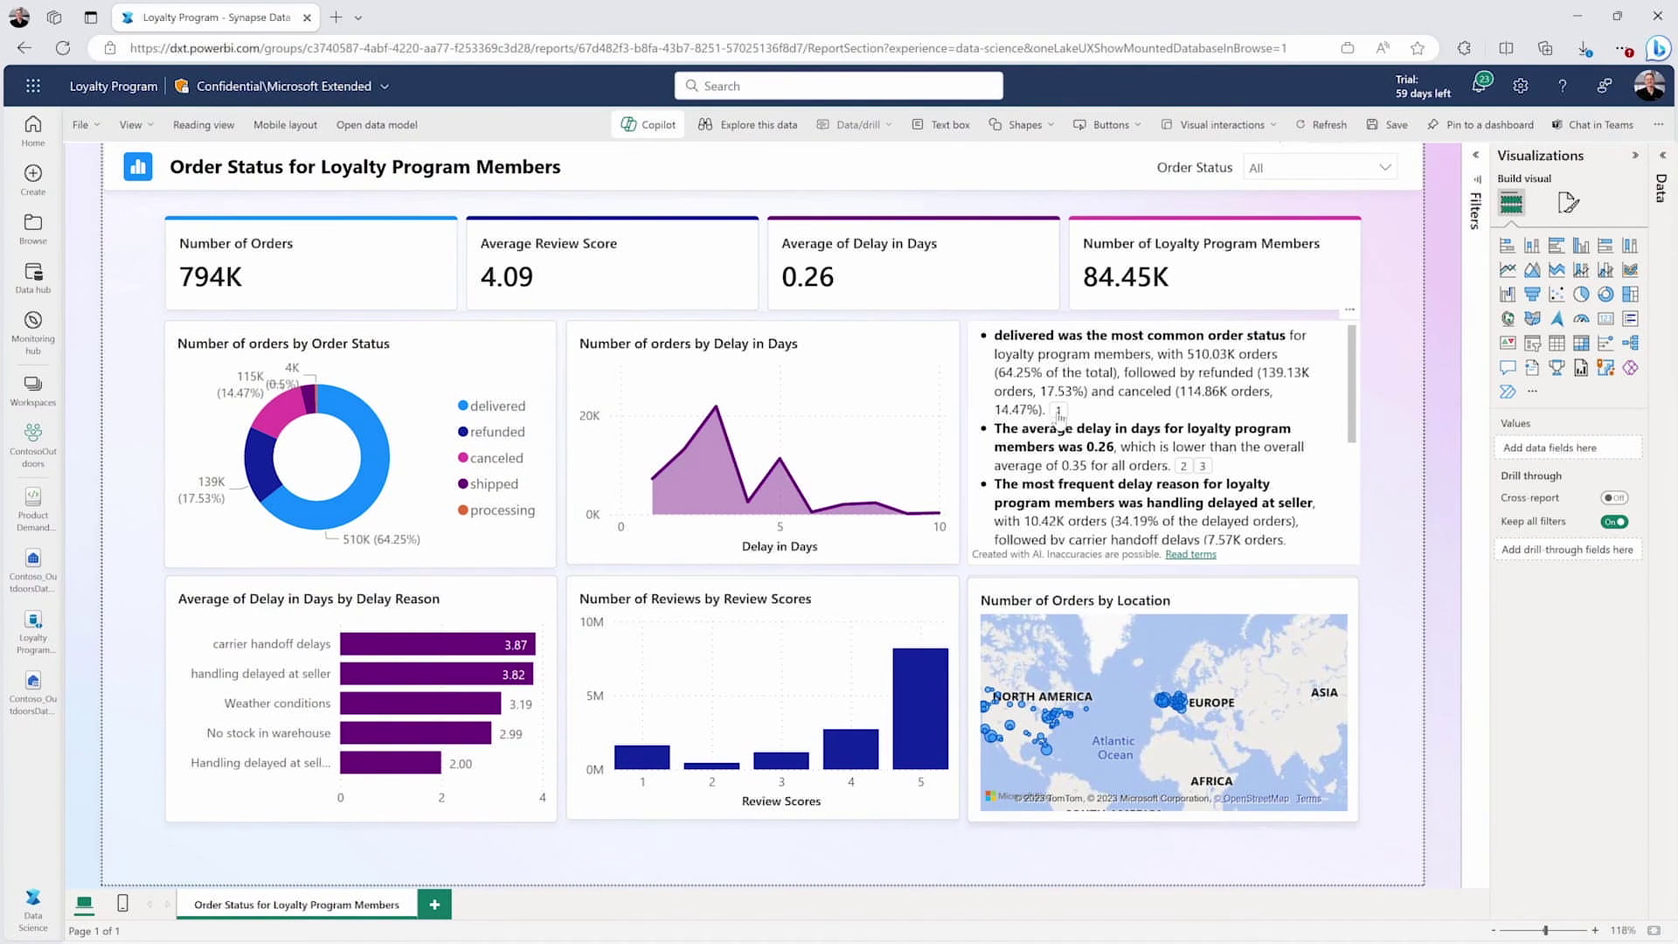
left_click(1058, 411)
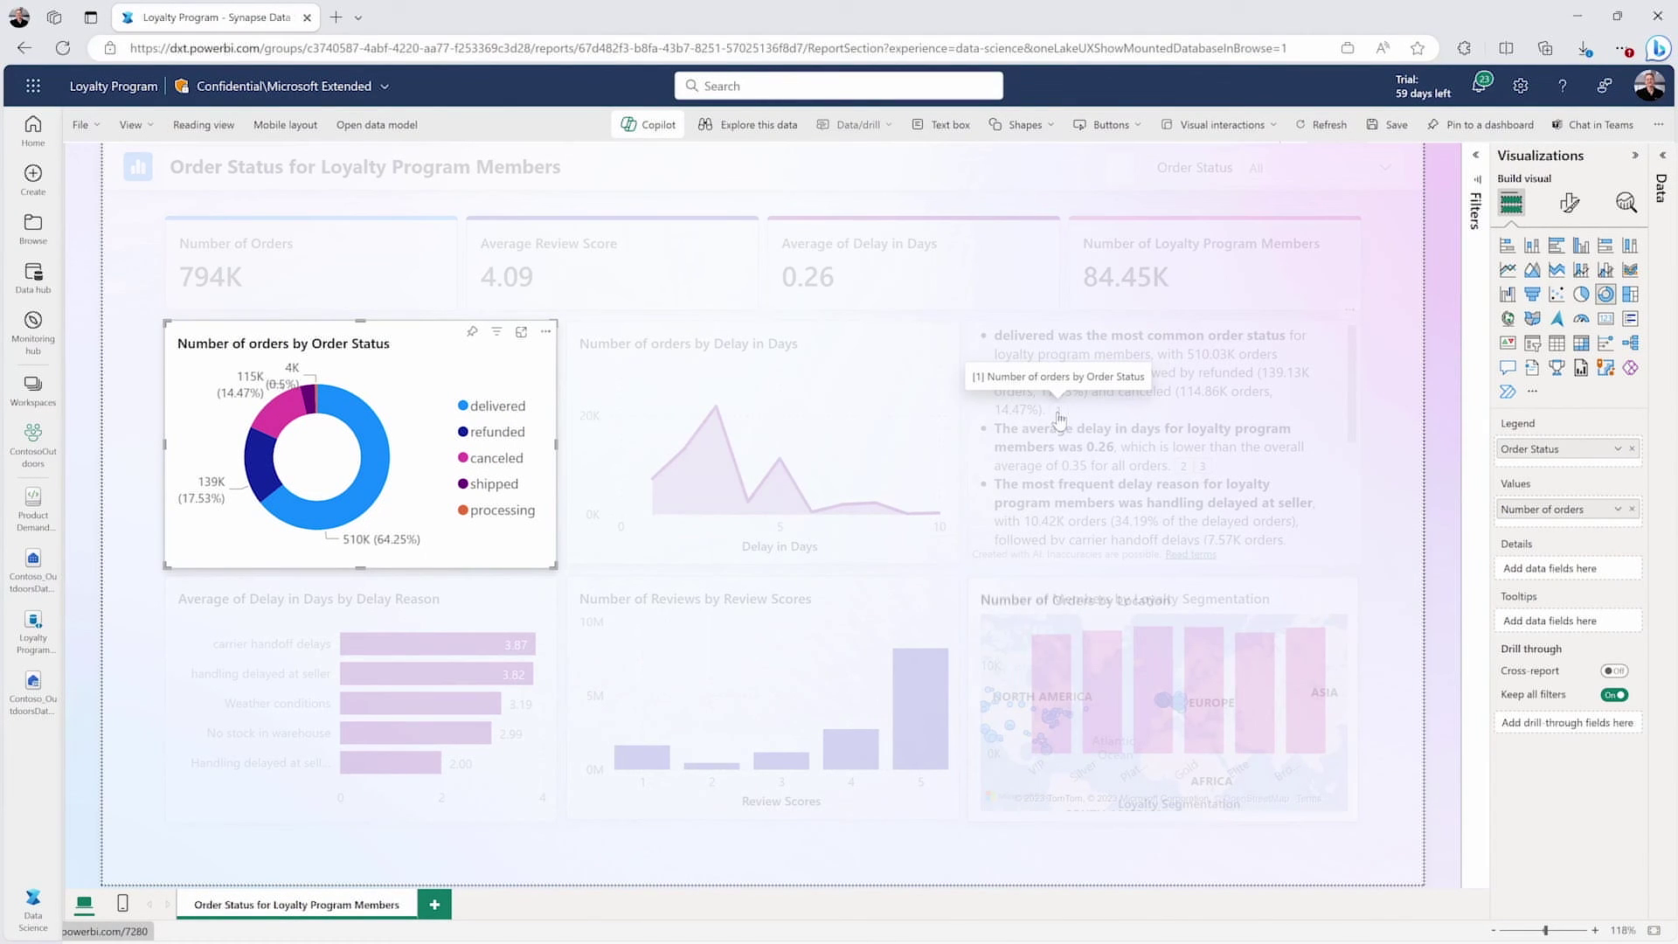
left_click(953, 417)
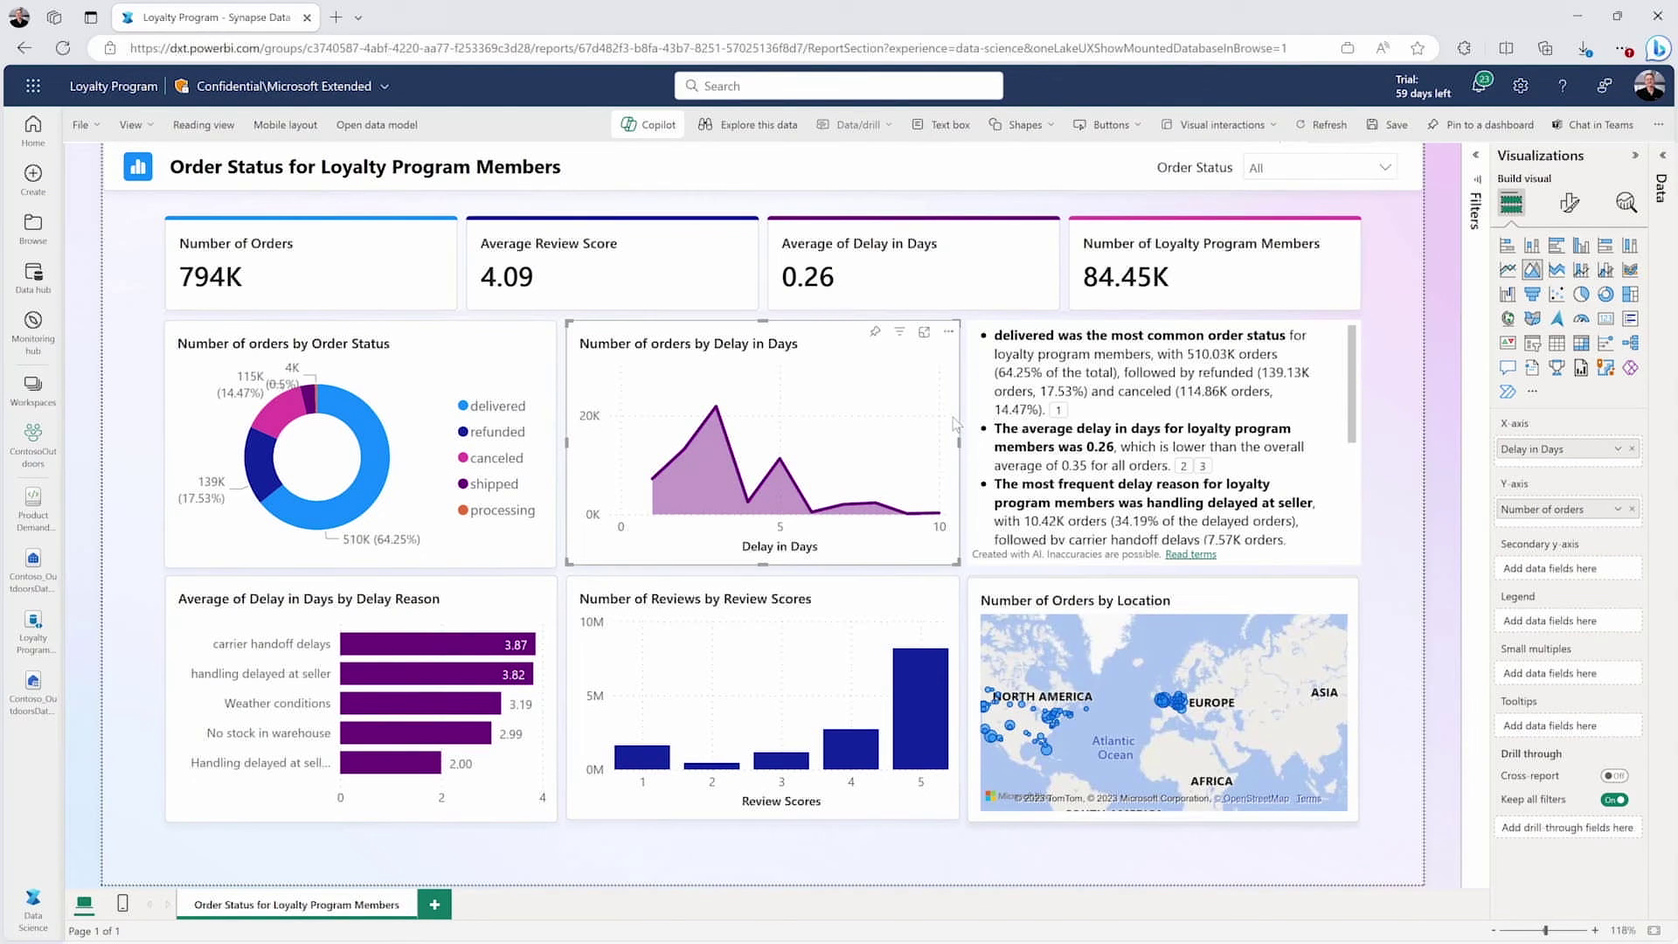